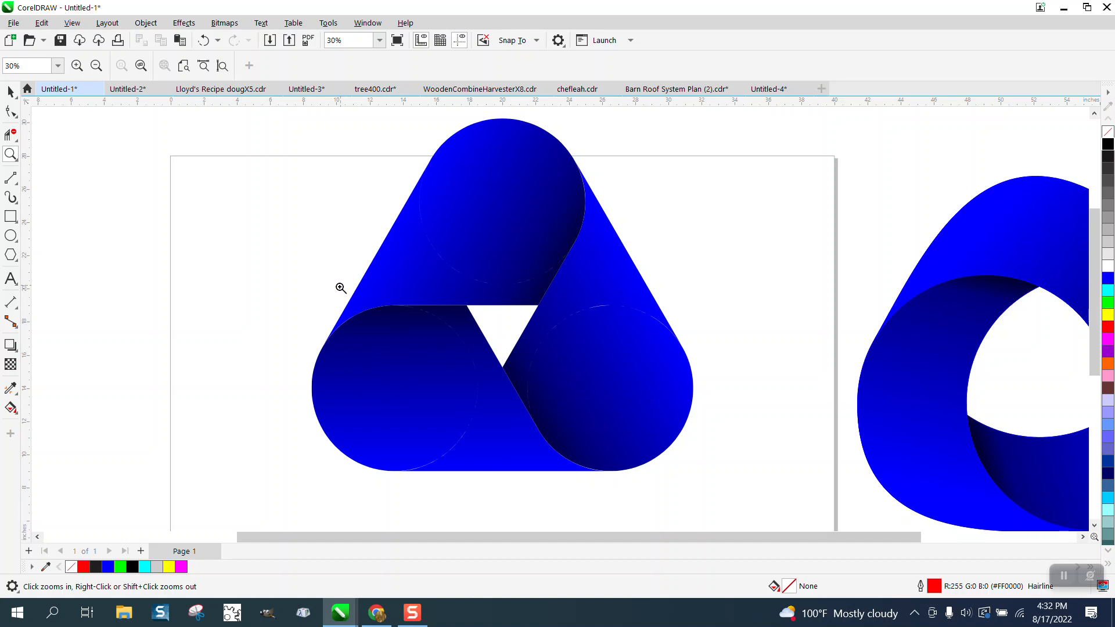
- Move the whole triangular ribbon design 42 inches to the left, clearing it off the page
scroll(338, 286, down, 1)
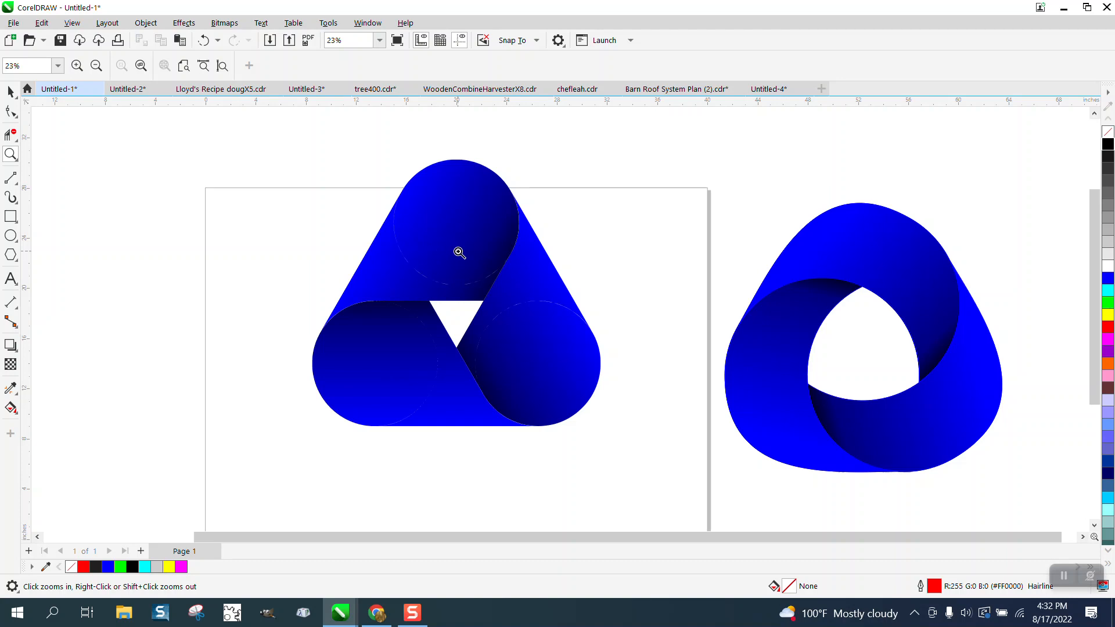
scroll(458, 252, down, 1)
click(11, 92)
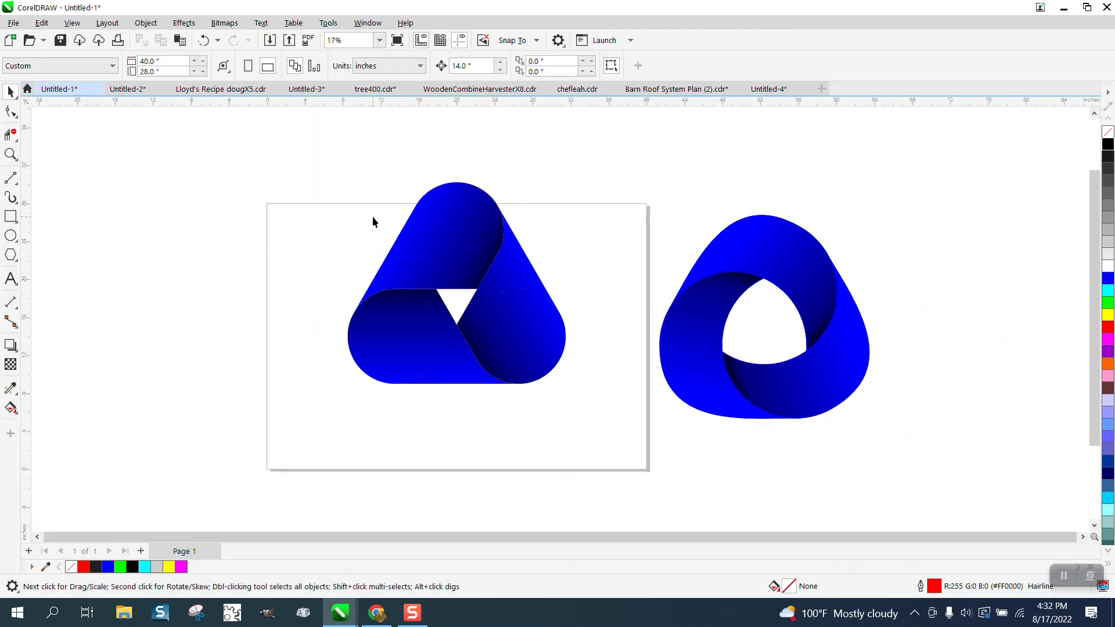
drag(336, 167, 602, 423)
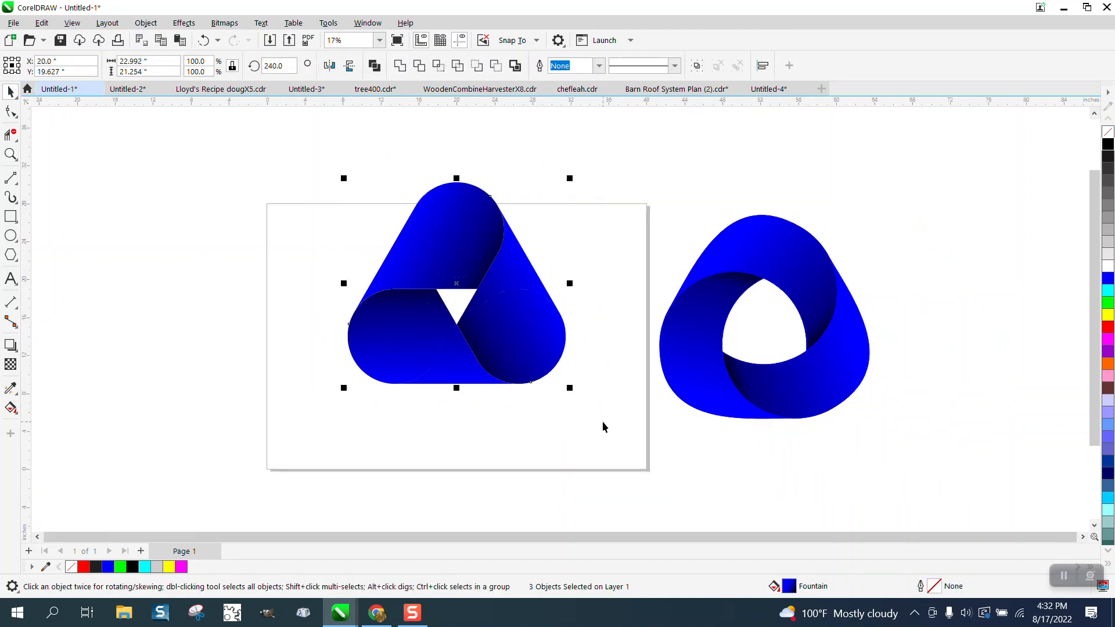
key(Left)
key(Left)
key(Left)
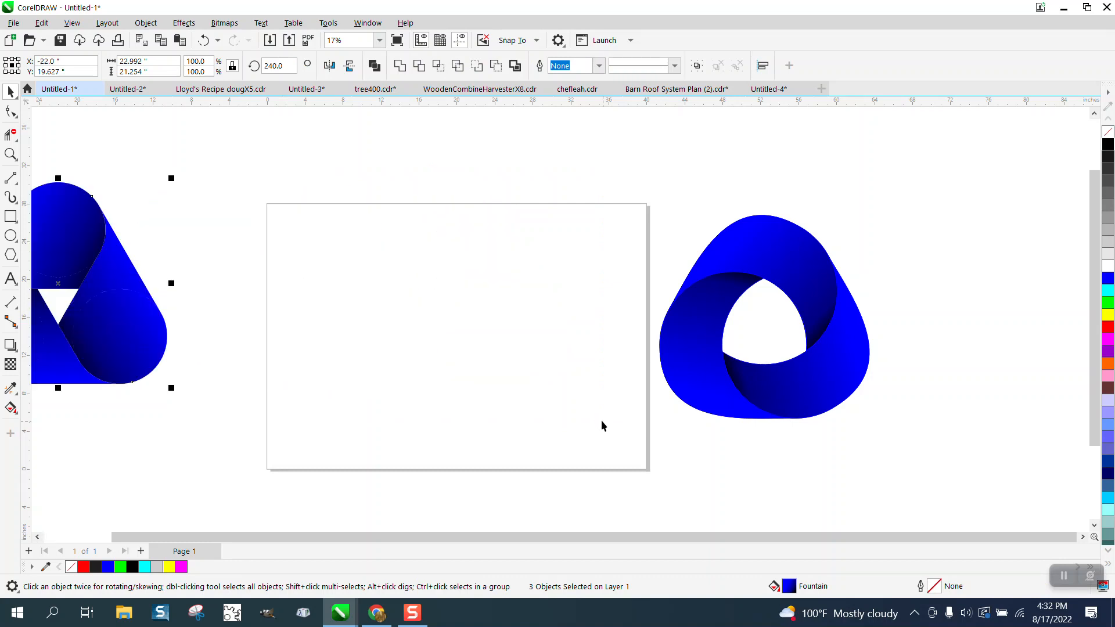
- Draw a rectangle about 22.2 by 10.9 inches on the empty page and set its height to 10 inches
scroll(530, 407, down, 1)
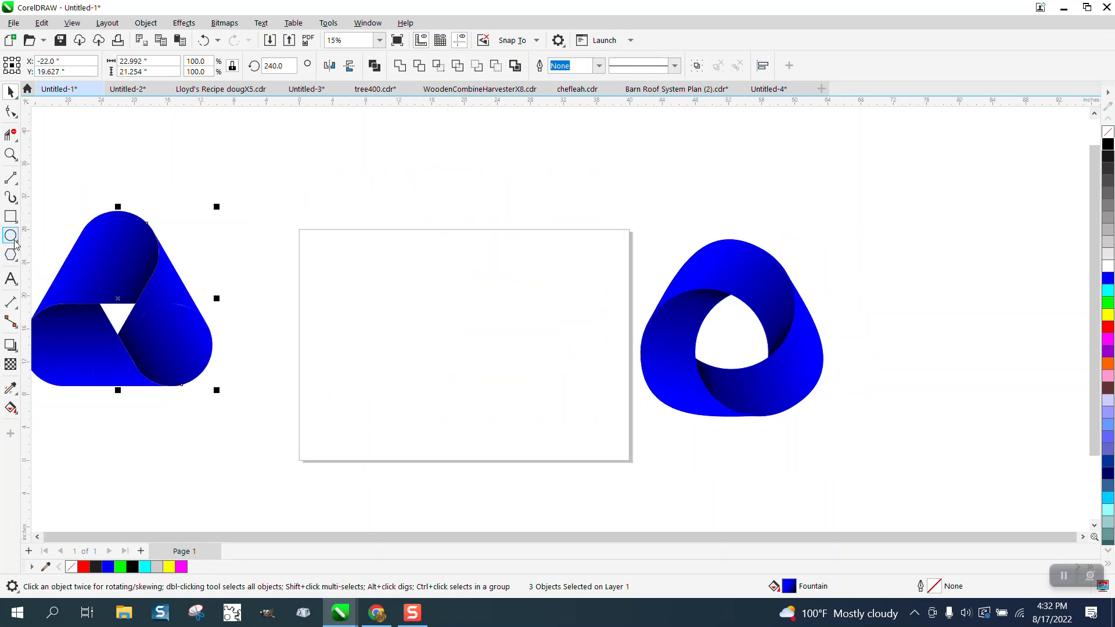
click(10, 217)
drag(377, 287, 560, 376)
click(148, 71)
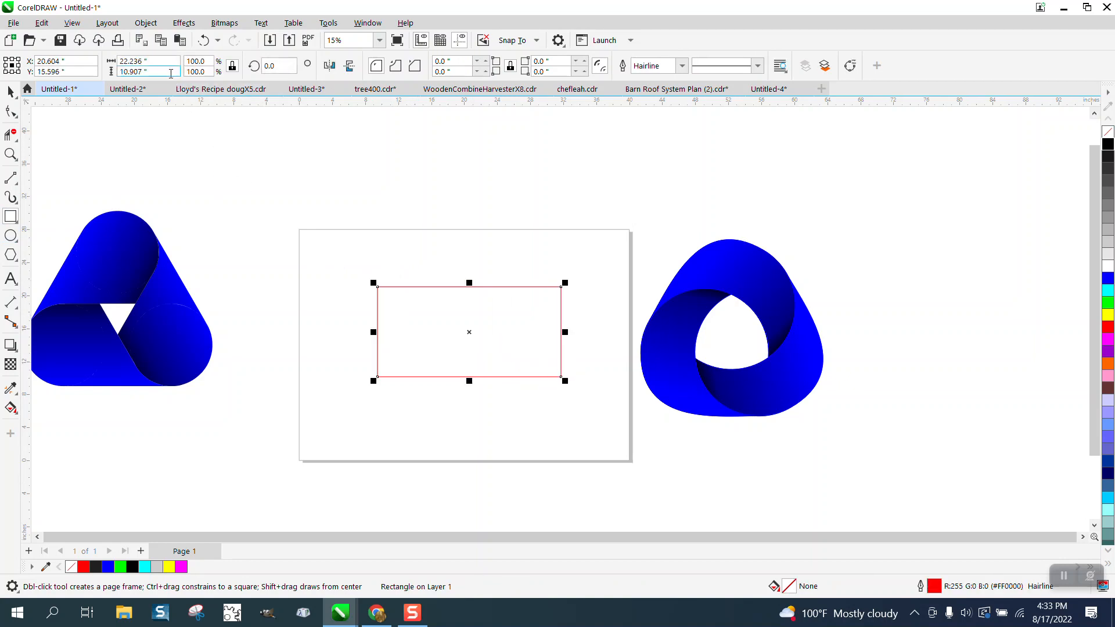
text(10)
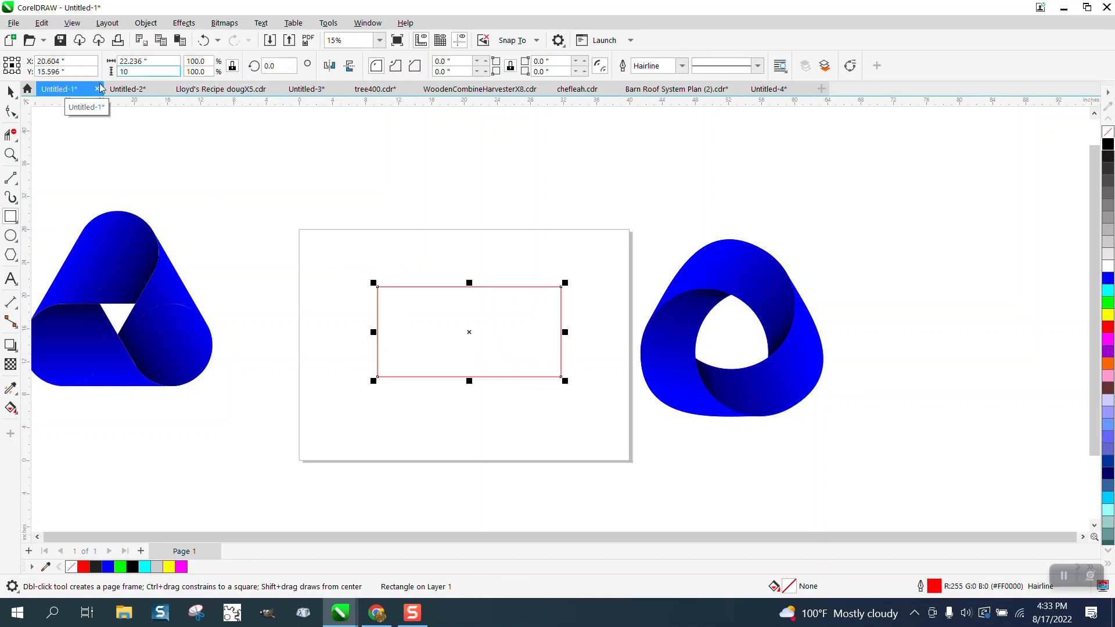
click(171, 61)
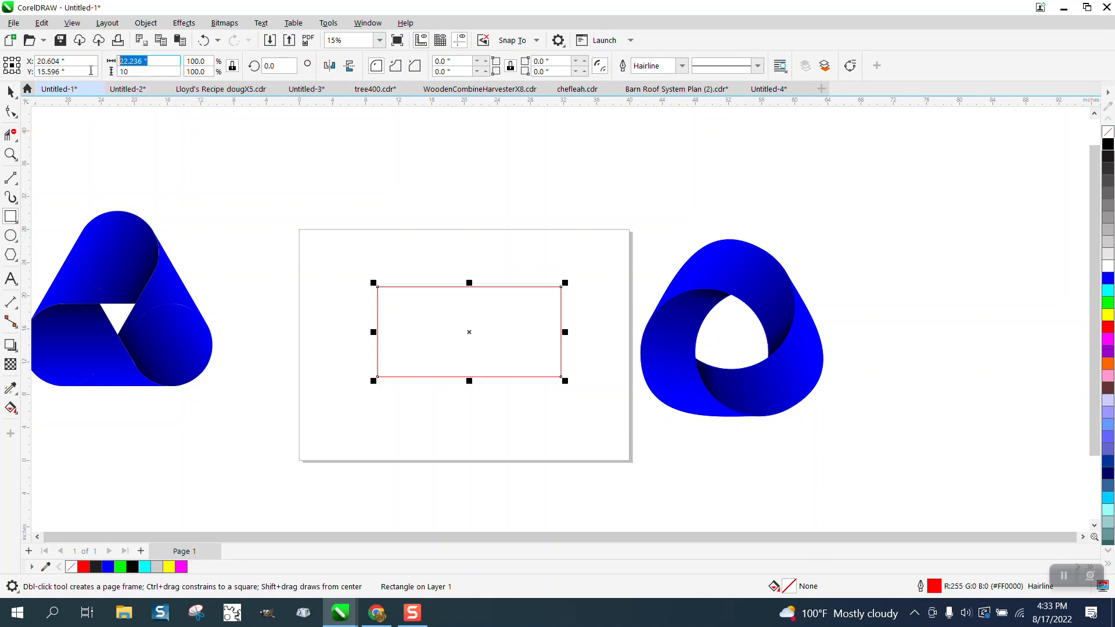
text(23)
key(Return)
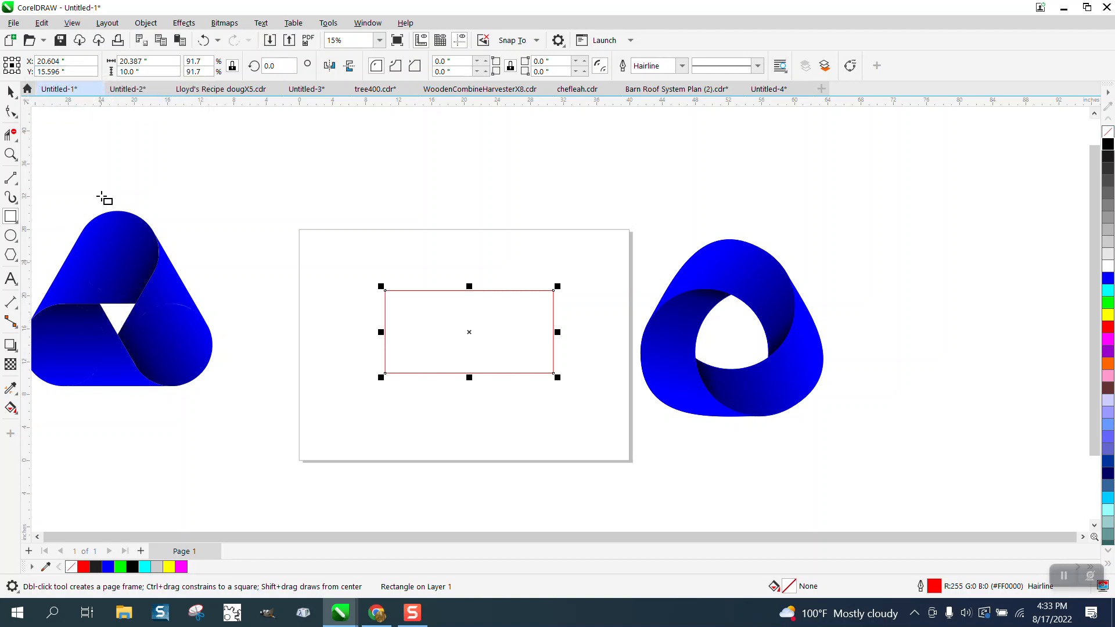
- Set the rectangle's width to 23 inches without scaling its height, and round all four corners with a 5-inch radius
click(145, 61)
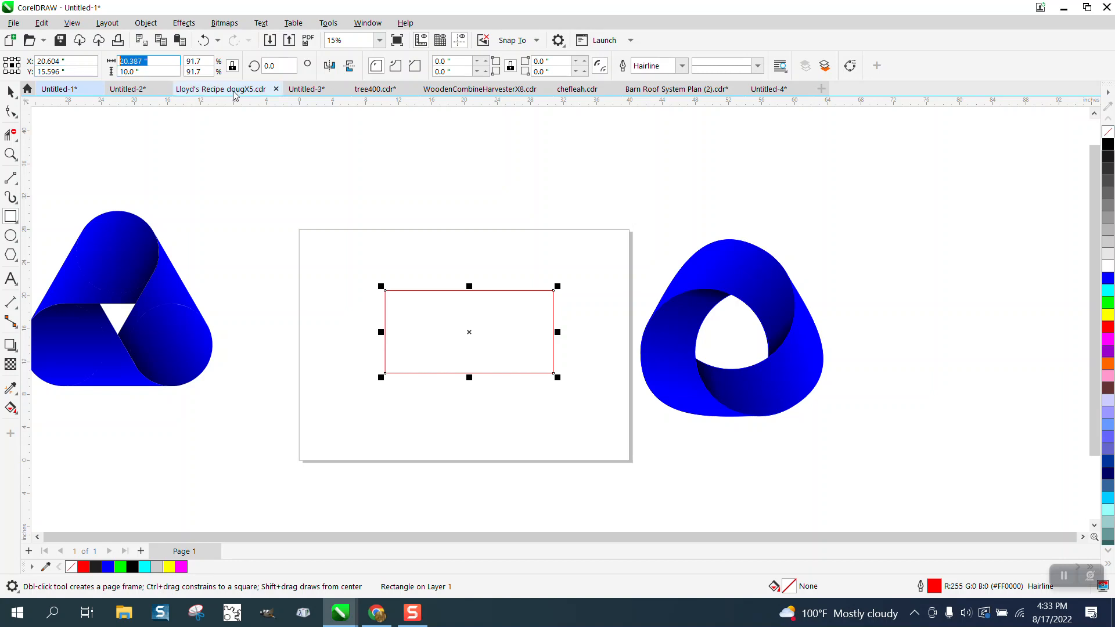
click(233, 67)
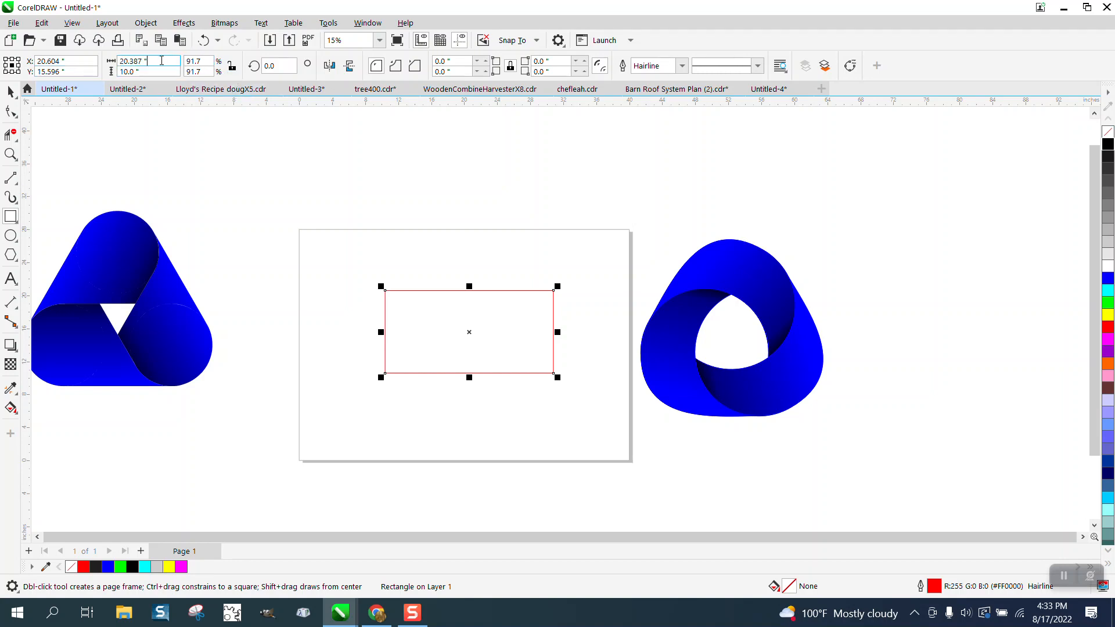
text(23)
key(Return)
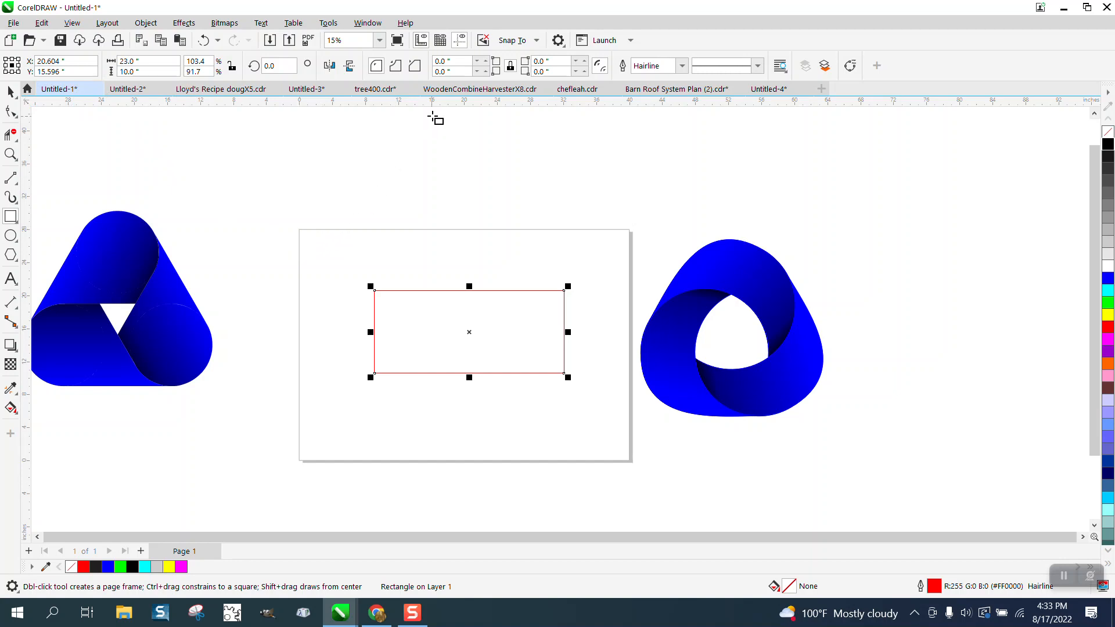
text(5)
key(Return)
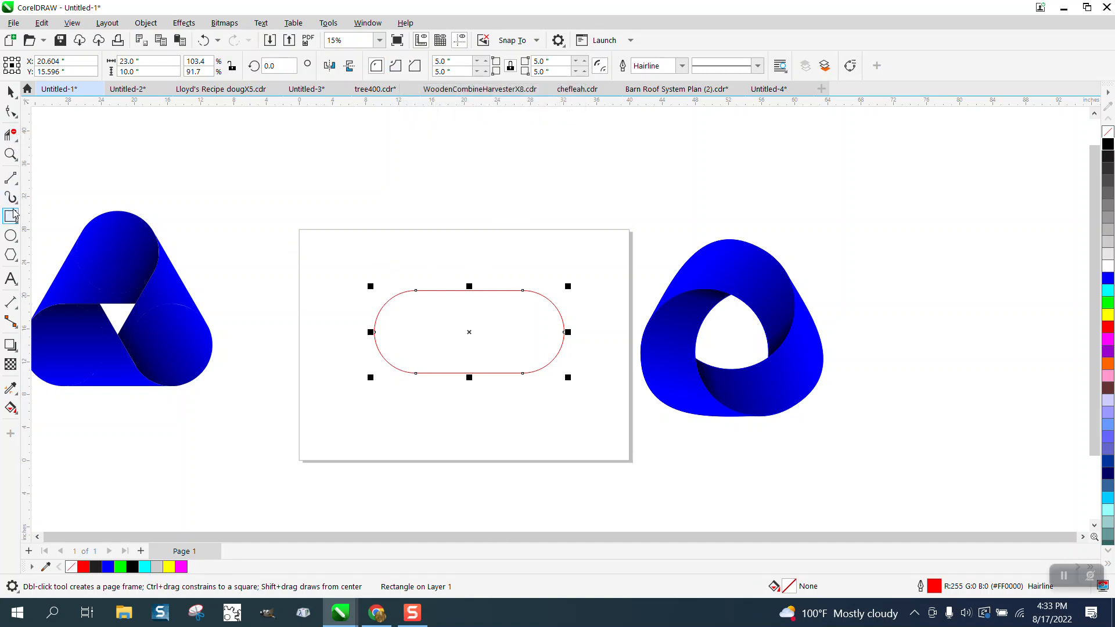
- Draw a circle about 9.2 inches across over the rounded rectangle and scale it proportionally to a 10-inch diameter
click(11, 153)
drag(355, 261, 707, 475)
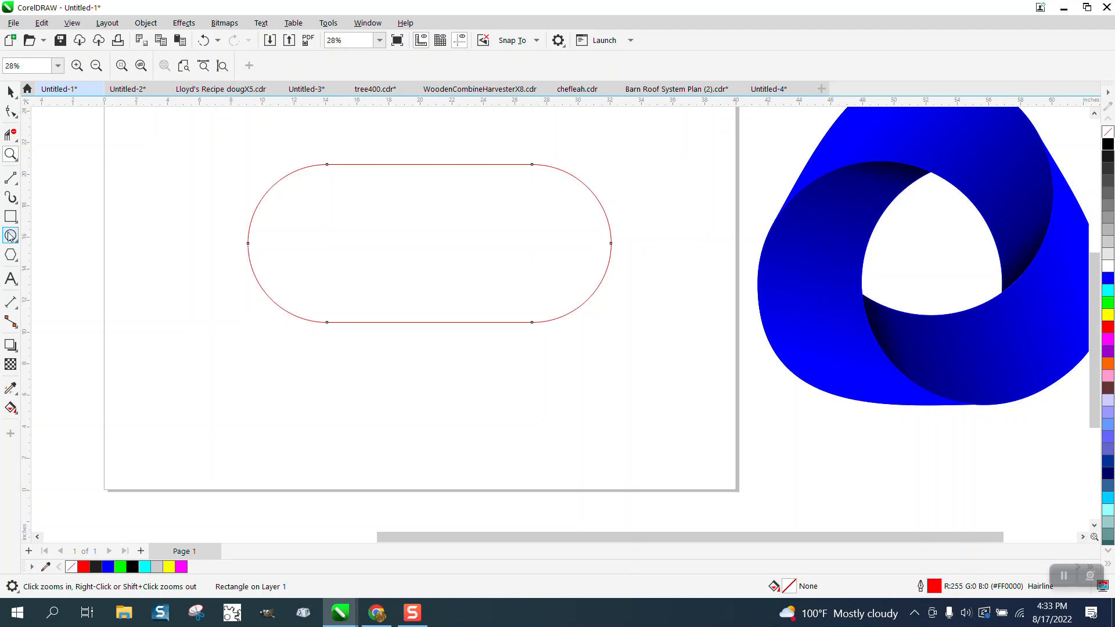
click(11, 235)
drag(494, 197, 348, 340)
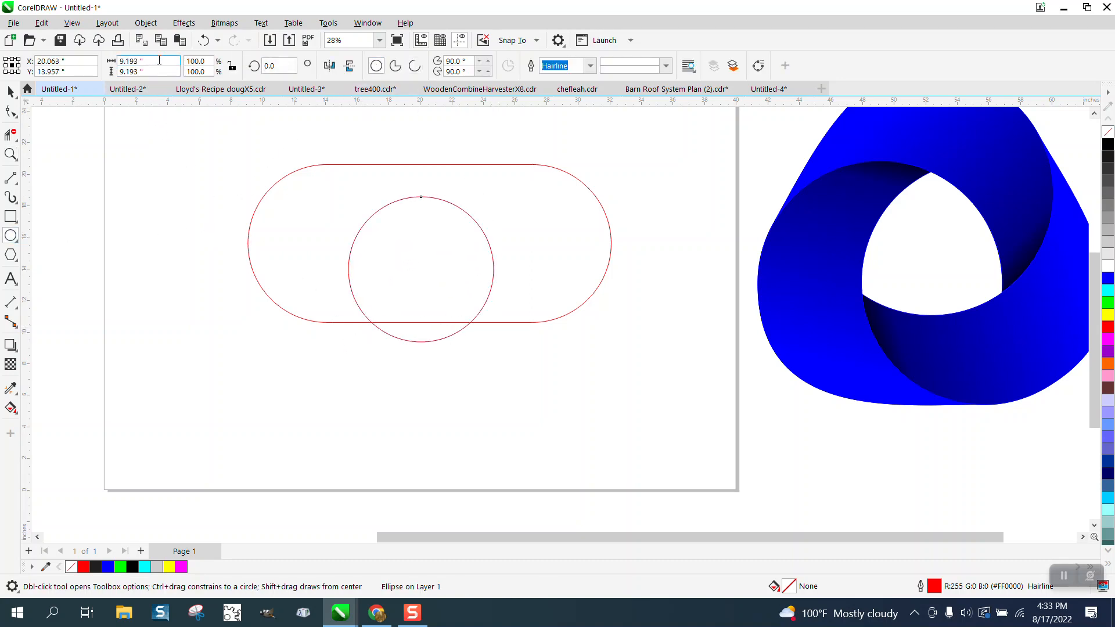
click(232, 67)
click(153, 63)
triple_click(154, 63)
text(10)
key(Return)
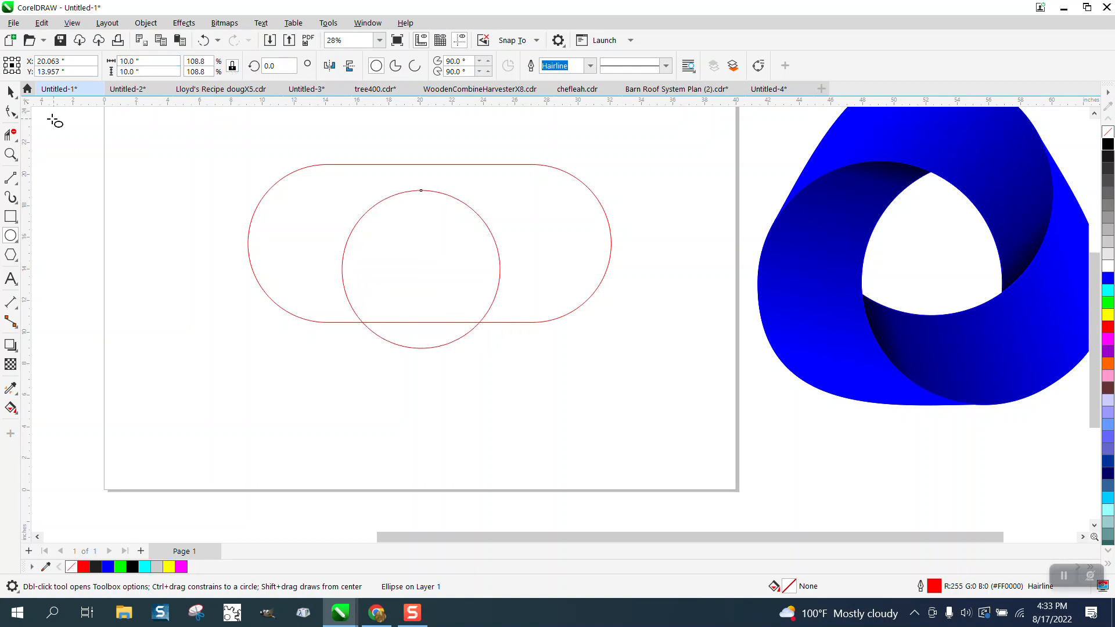
- Center the rounded rectangle and the circle on the page, and align the circle with the rectangle's left end
click(10, 92)
mouse_move(62, 141)
mouse_down()
mouse_move(523, 323)
mouse_move(663, 397)
mouse_up()
key(p)
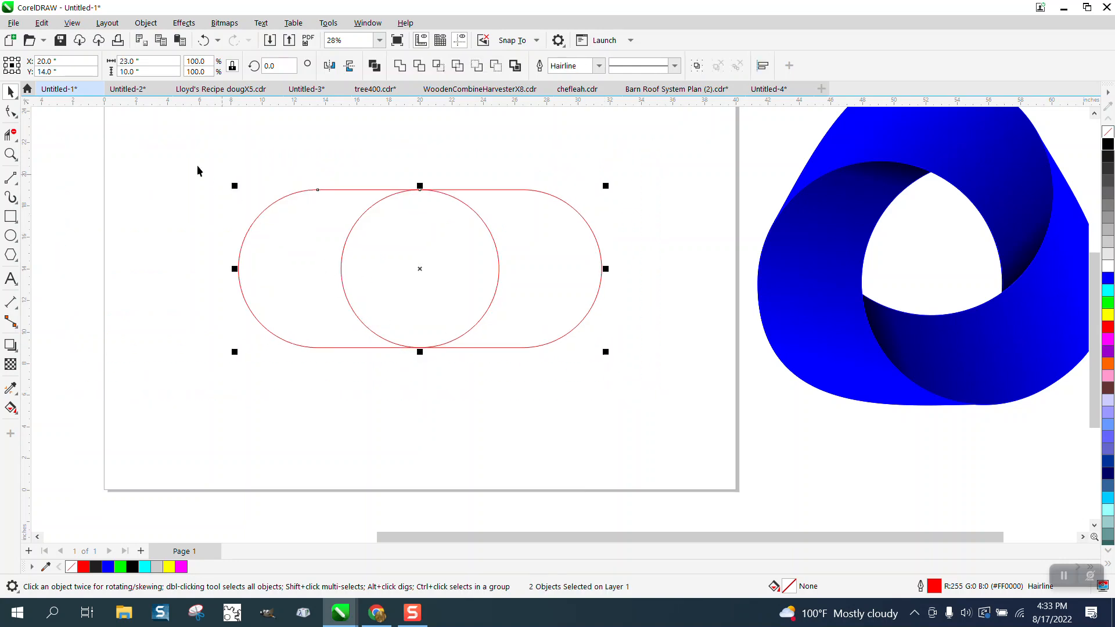
key(l)
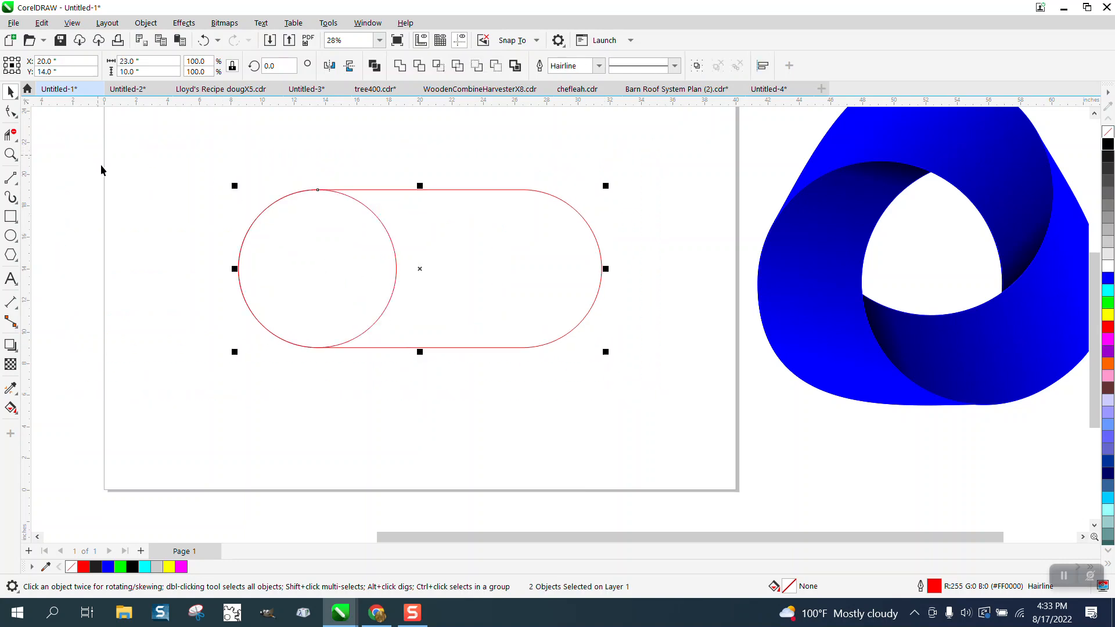
- Duplicate the circle and align the copy with the right end of the rounded rectangle
click(68, 201)
drag(196, 185, 498, 383)
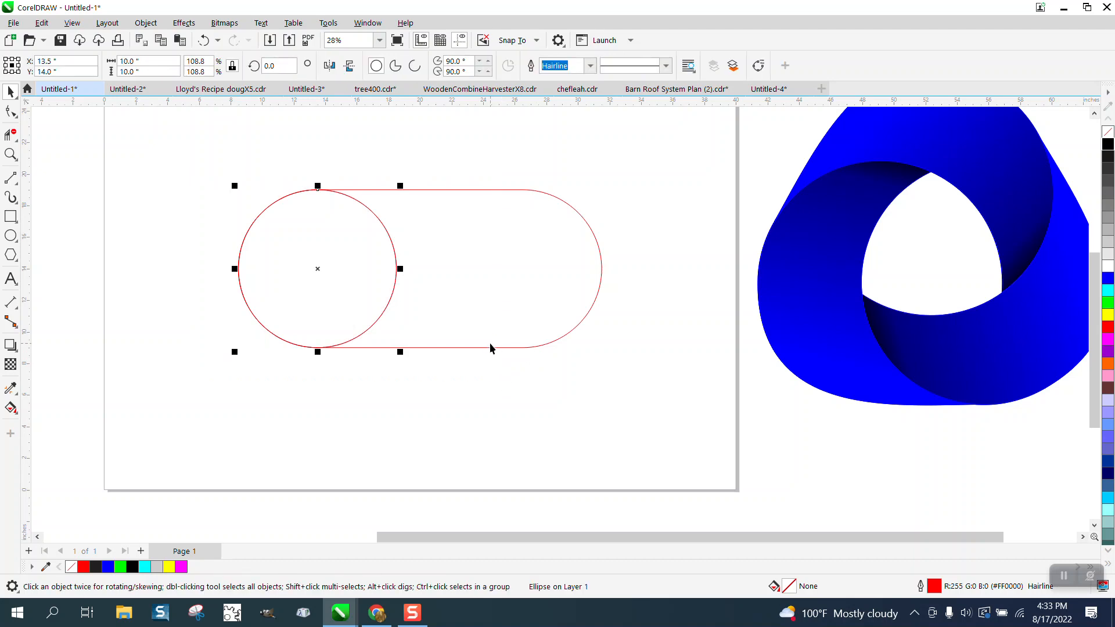
shift+click(532, 348)
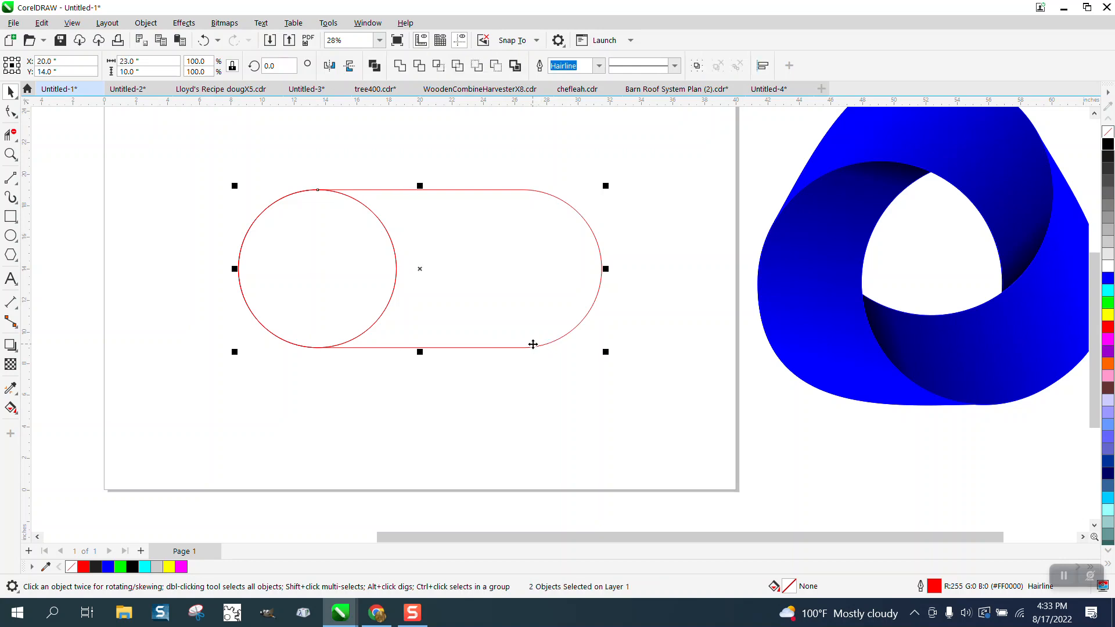
key(r)
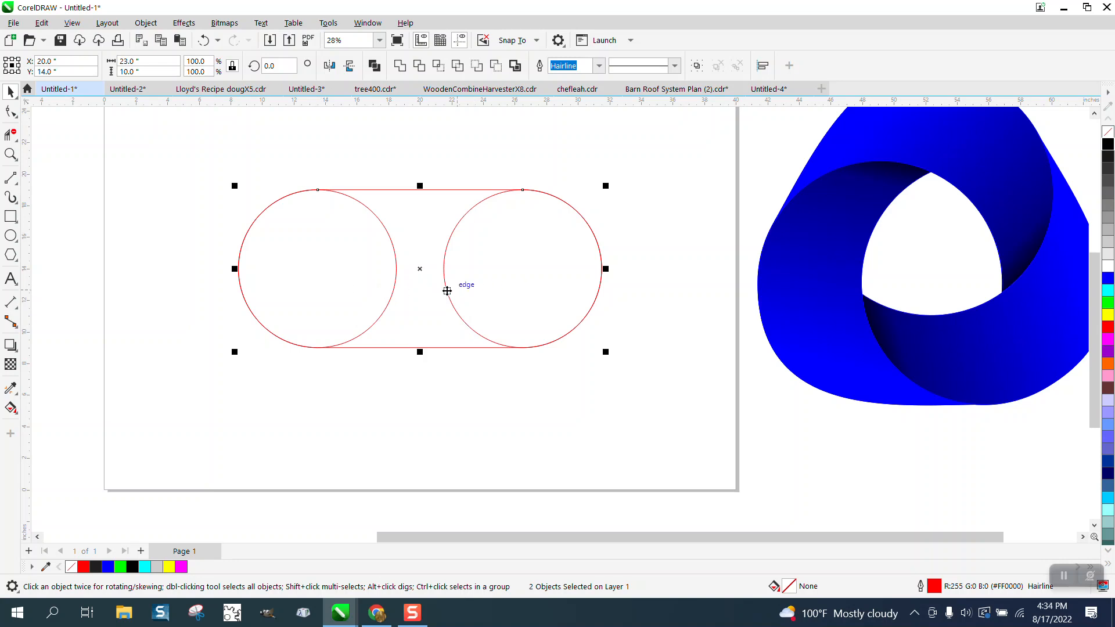
- Select the rounded rectangle with both circles and move their rotation center to the right circle's center
scroll(436, 290, down, 1)
drag(251, 182, 374, 285)
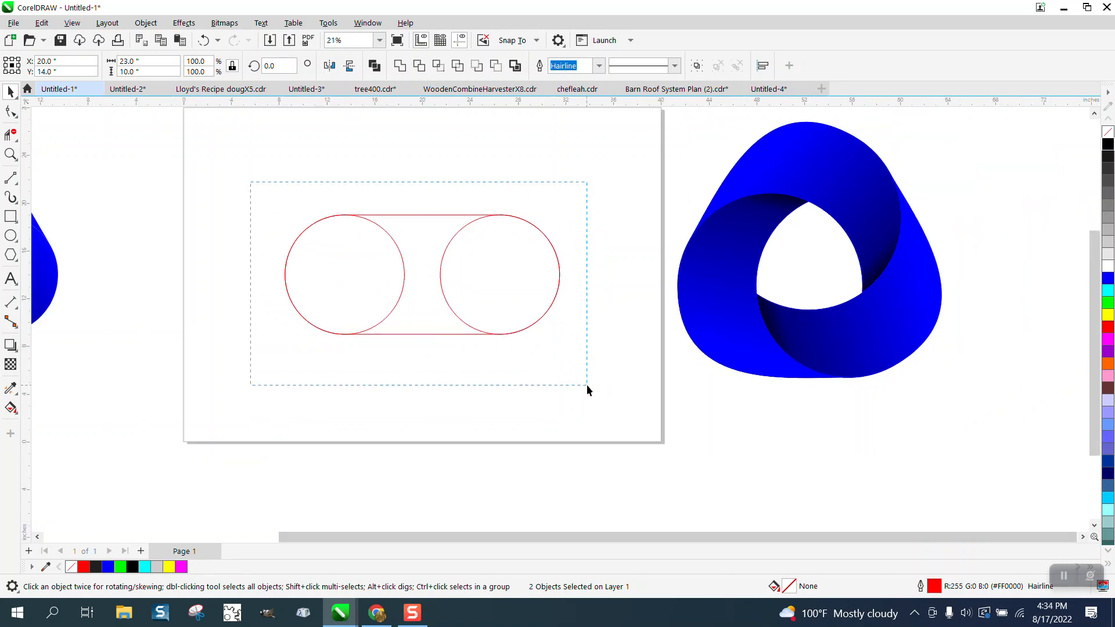
drag(586, 384, 593, 388)
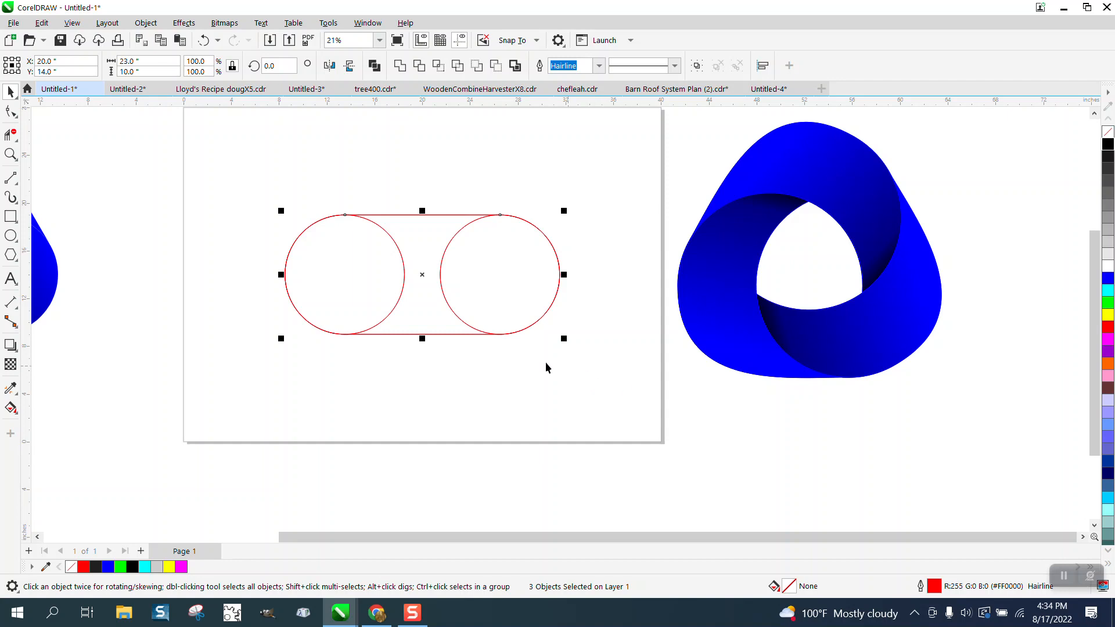
click(426, 277)
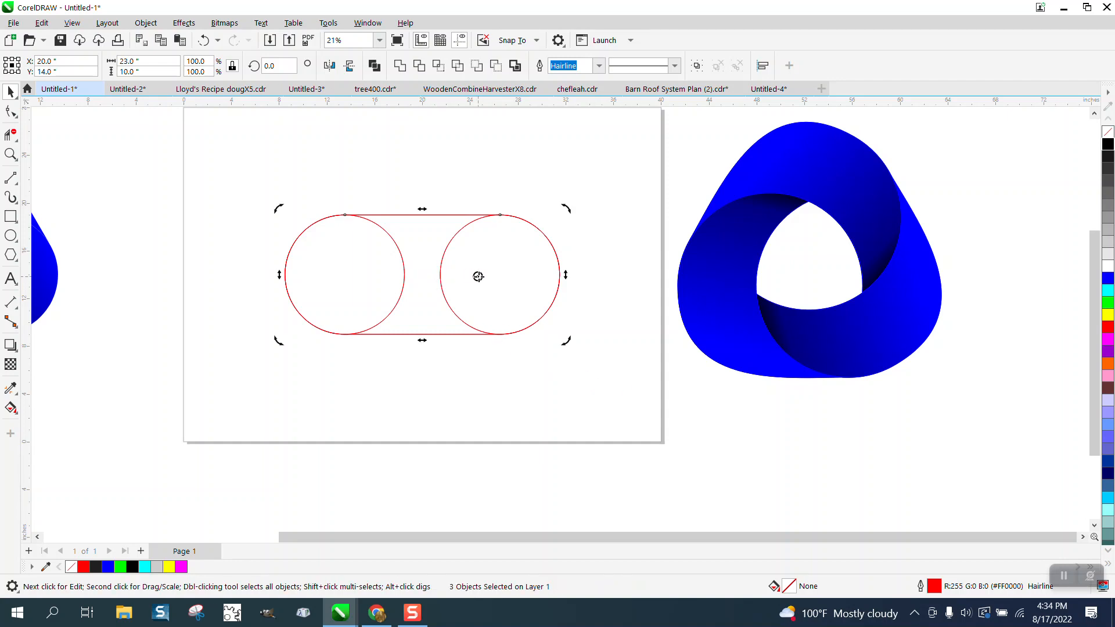
drag(501, 275, 500, 275)
- Rotate a copy of the three shapes upward about the right circle's center, setting its rotation angle to 300 degrees
scroll(401, 302, down, 1)
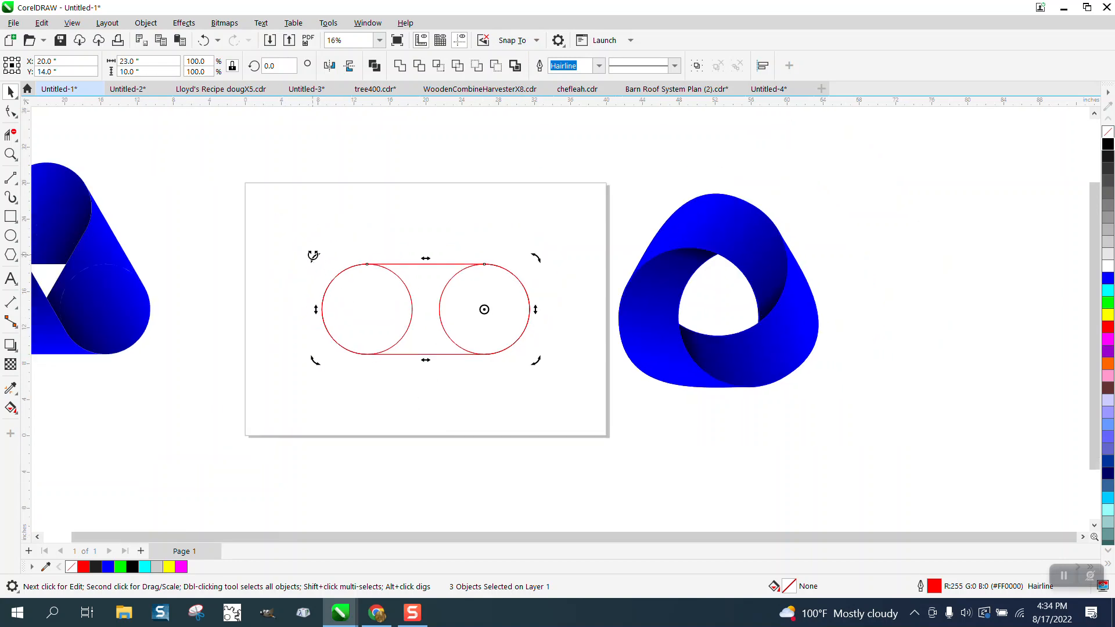
drag(314, 256, 454, 180)
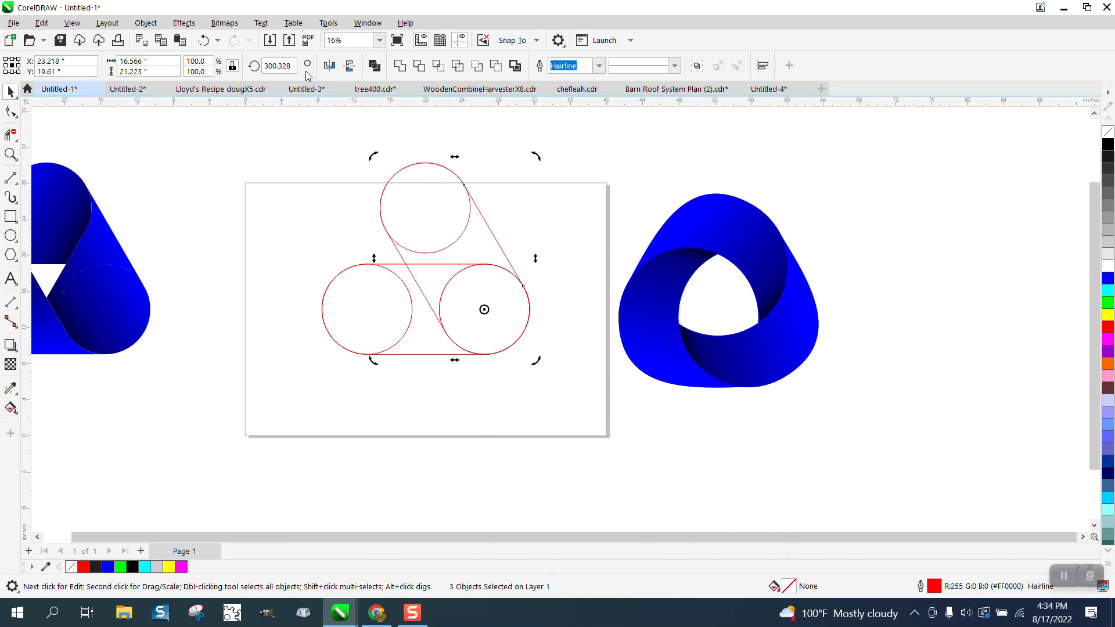
double_click(277, 65)
text(30)
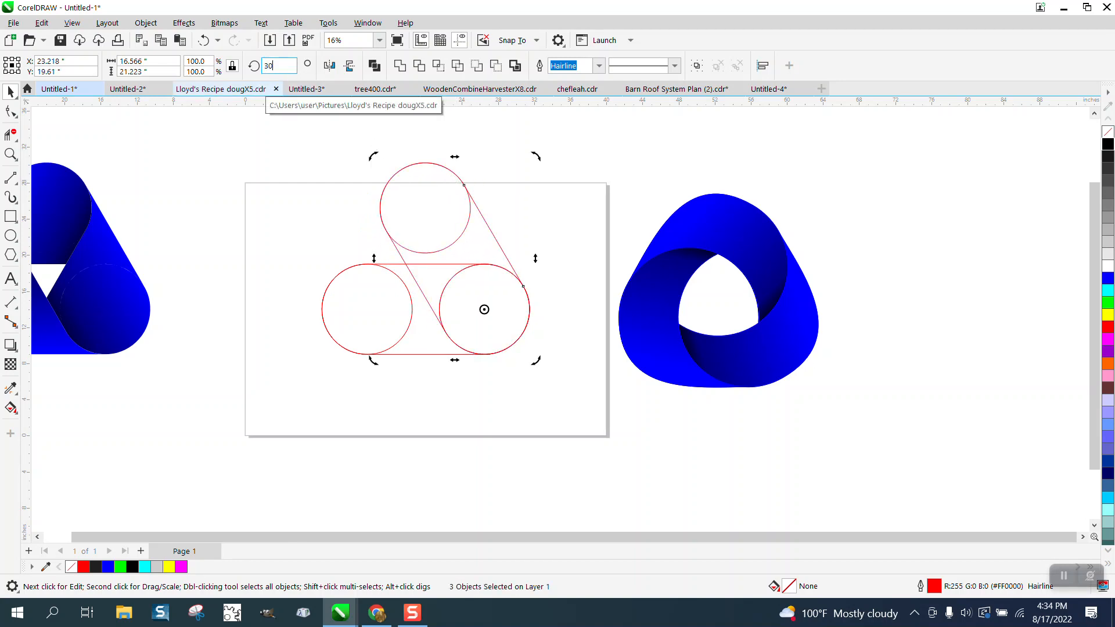
text(0)
key(Return)
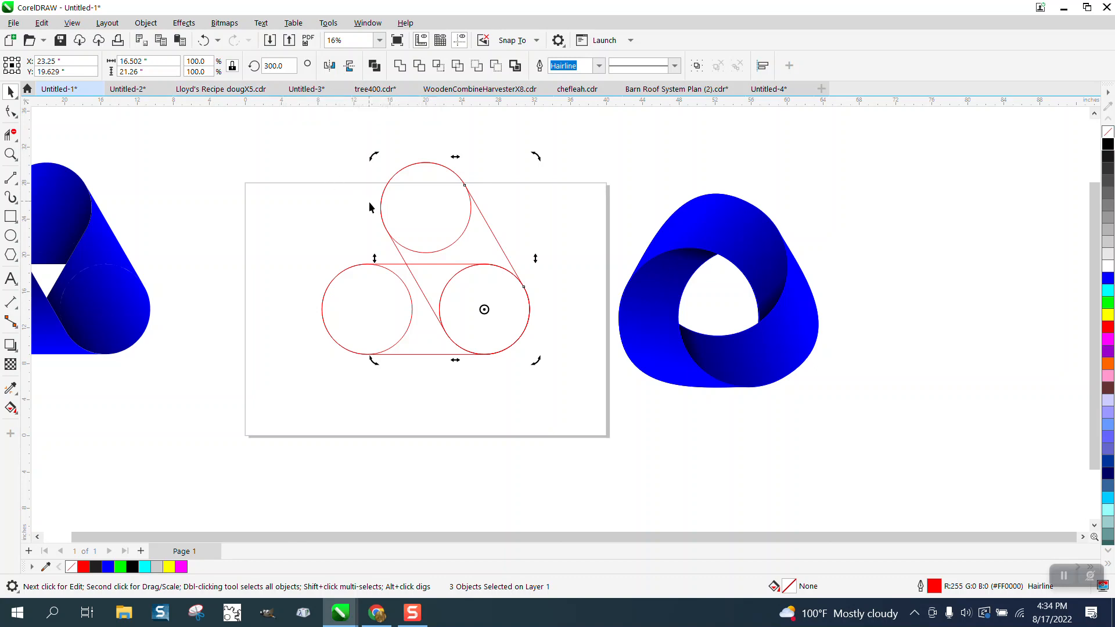
click(504, 169)
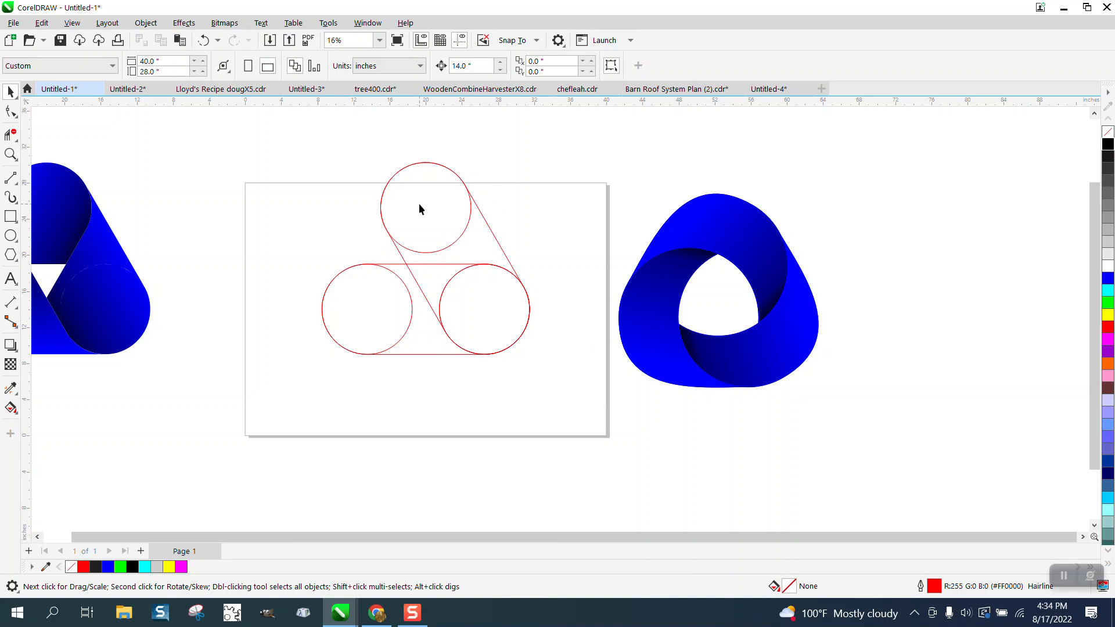
- Rotate a copy of the horizontal rounded rectangle and its circles about the left circle's center, setting the angle to 60 degrees
drag(557, 359, 562, 364)
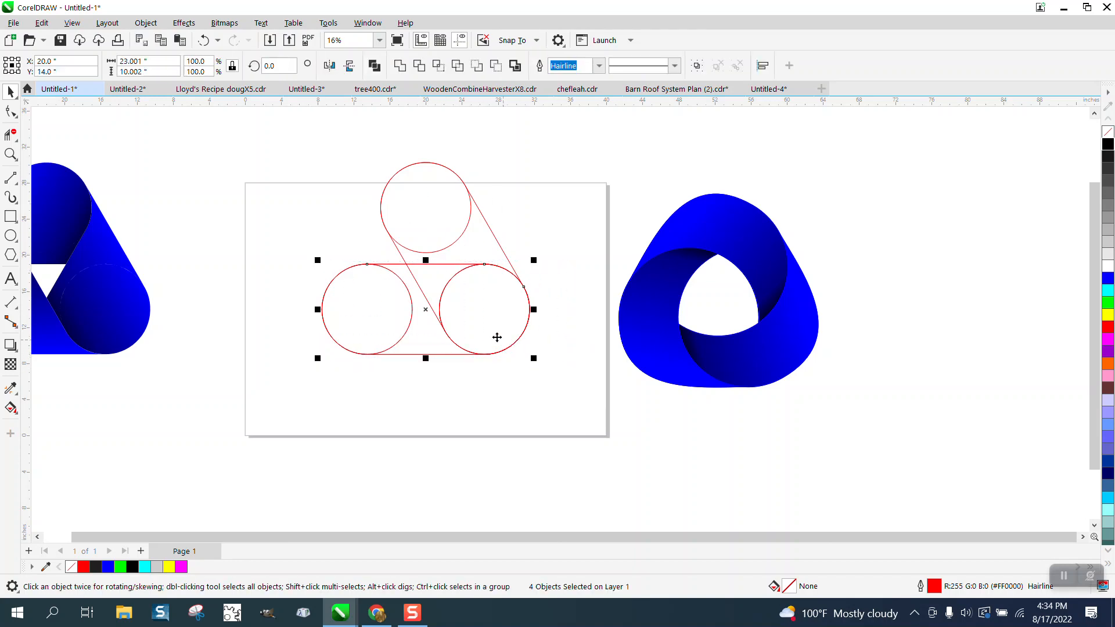
click(425, 309)
drag(425, 309, 367, 310)
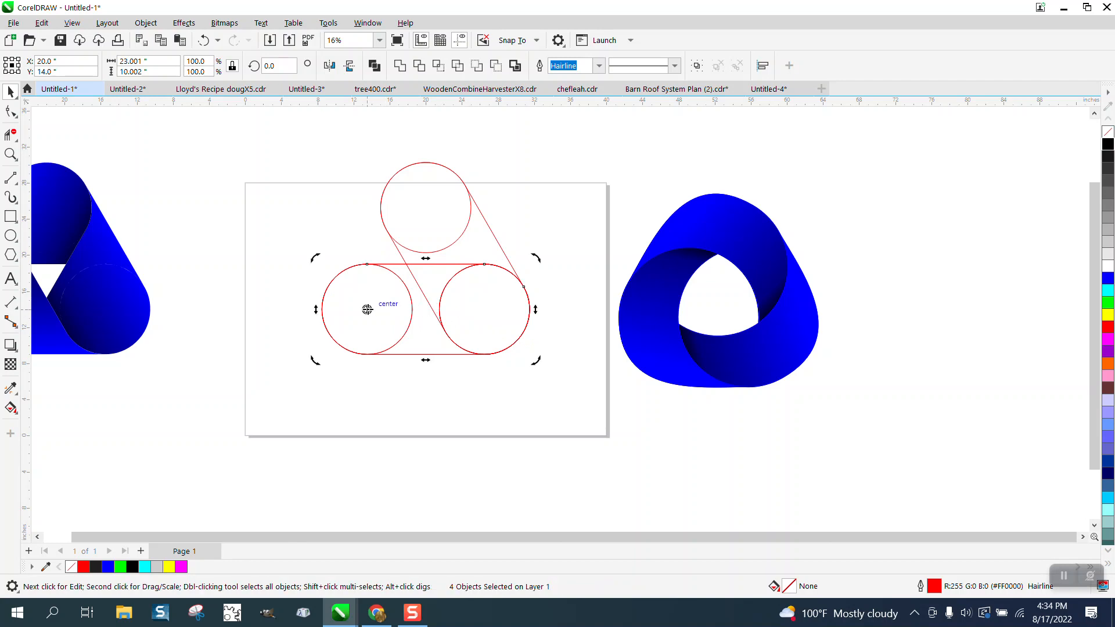
drag(538, 260, 420, 121)
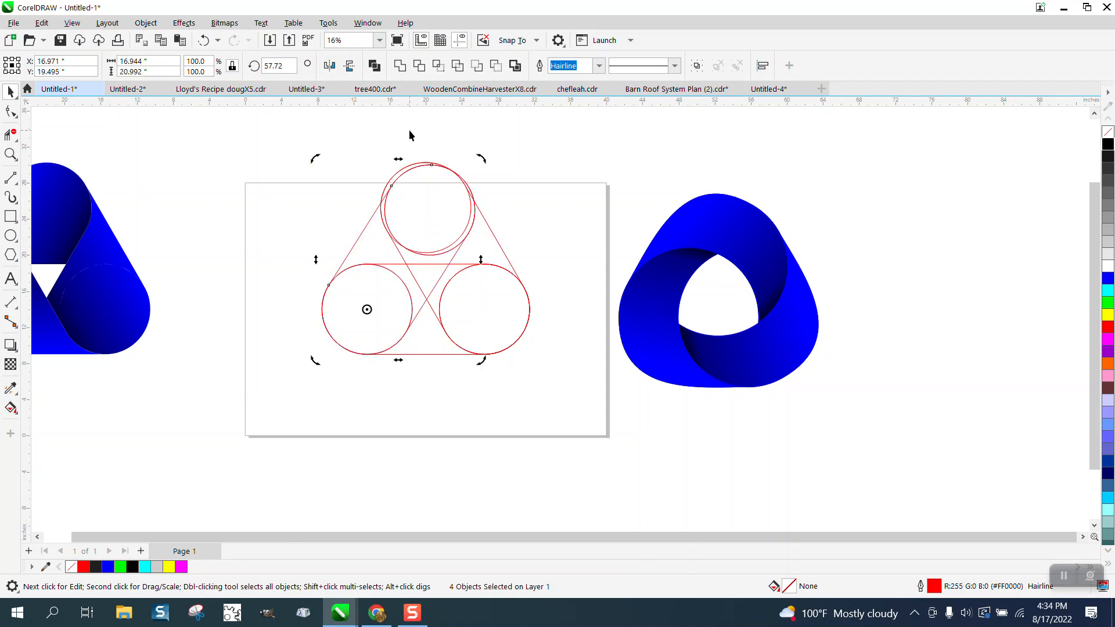
double_click(289, 64)
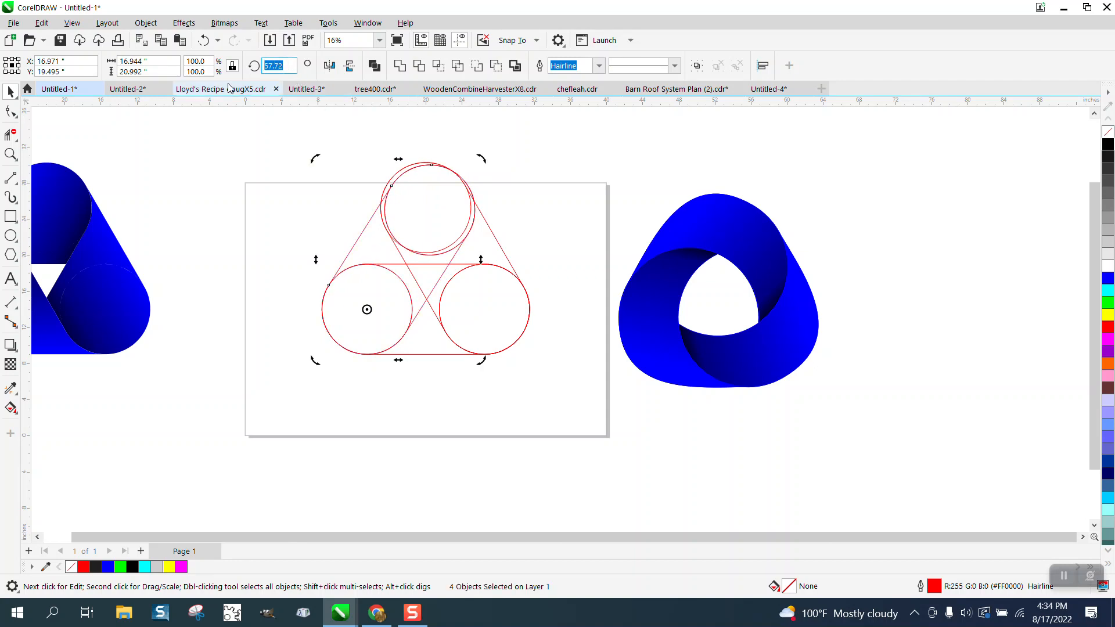
text(60)
key(Return)
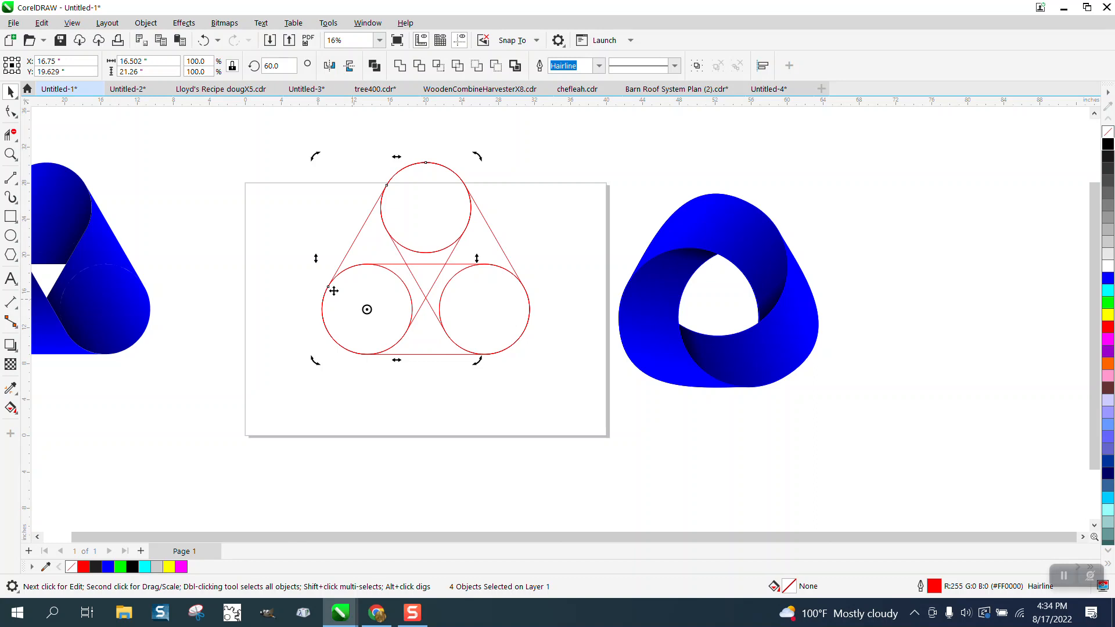
- Try deleting the top circle's inner segments with Virtual Segment Delete, and undo the deletions
click(11, 135)
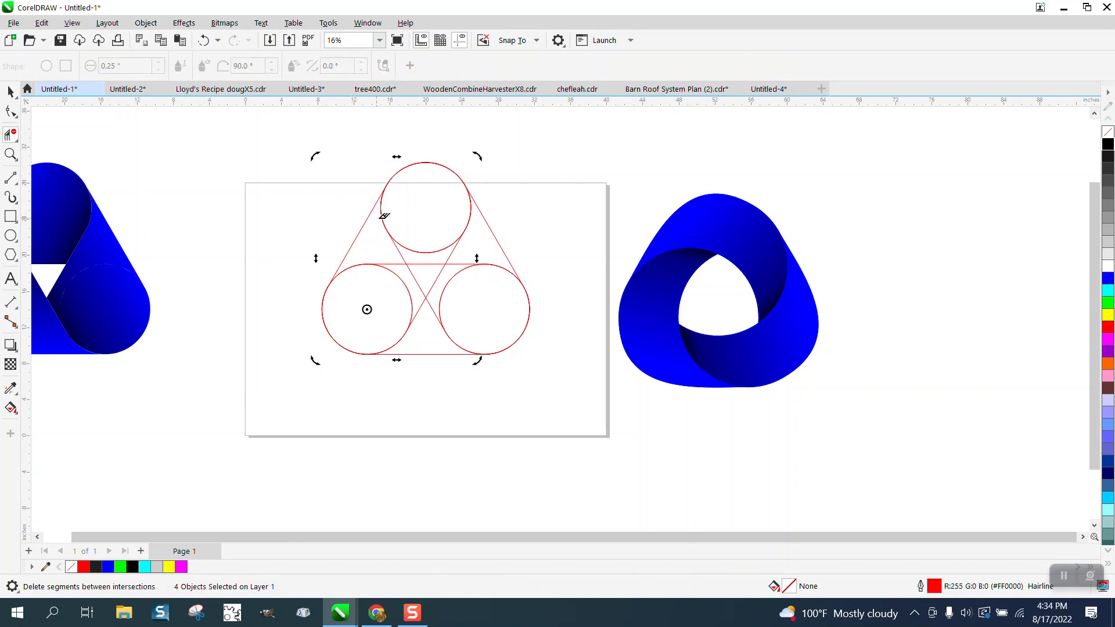
click(383, 223)
click(433, 249)
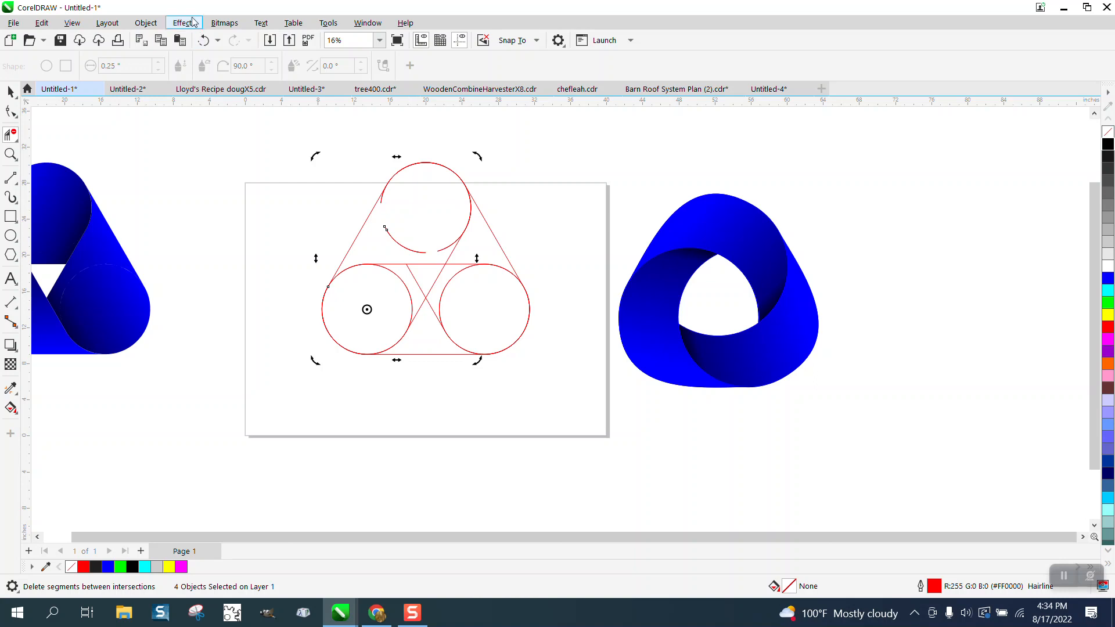
click(202, 40)
click(202, 40)
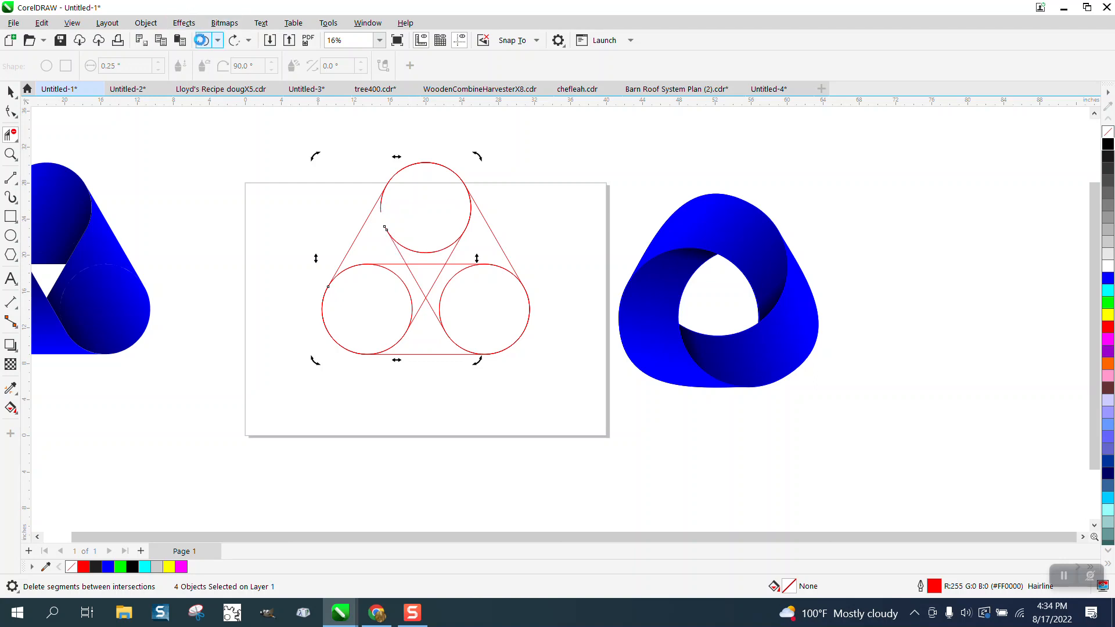
click(203, 39)
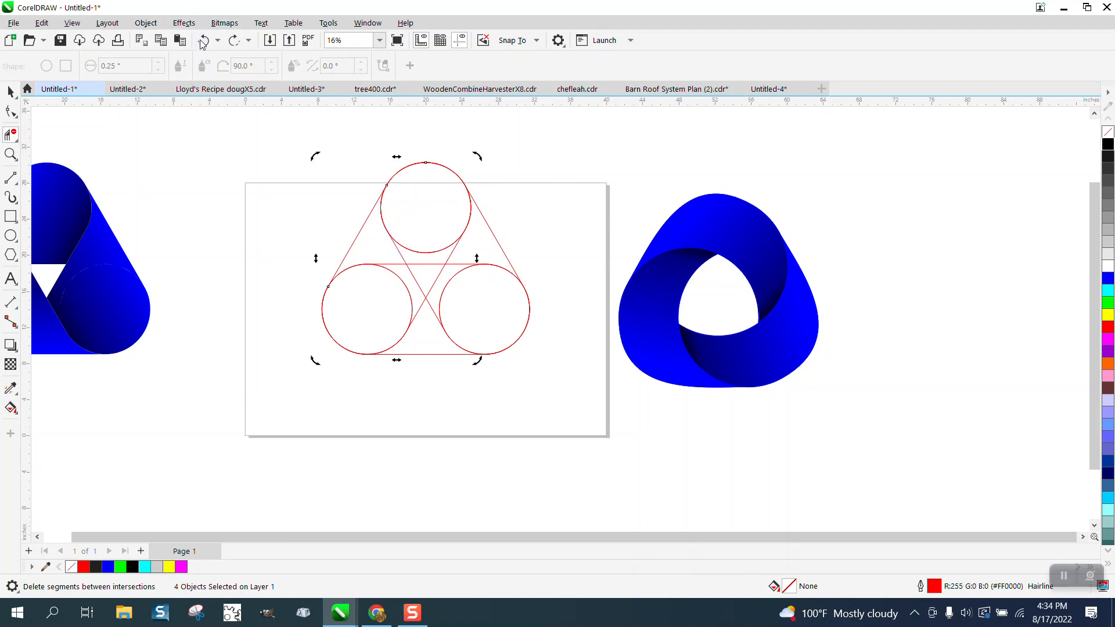
- Smart Fill the top circle, the region on its lower left and the crescent beneath it with black and no outline
click(11, 408)
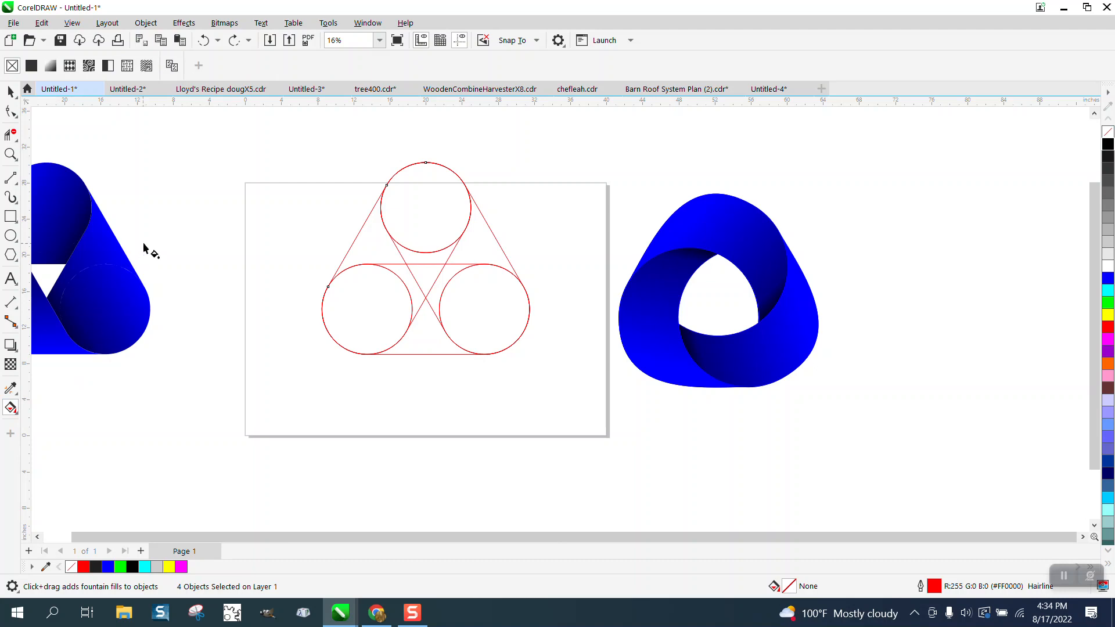
click(16, 413)
click(56, 423)
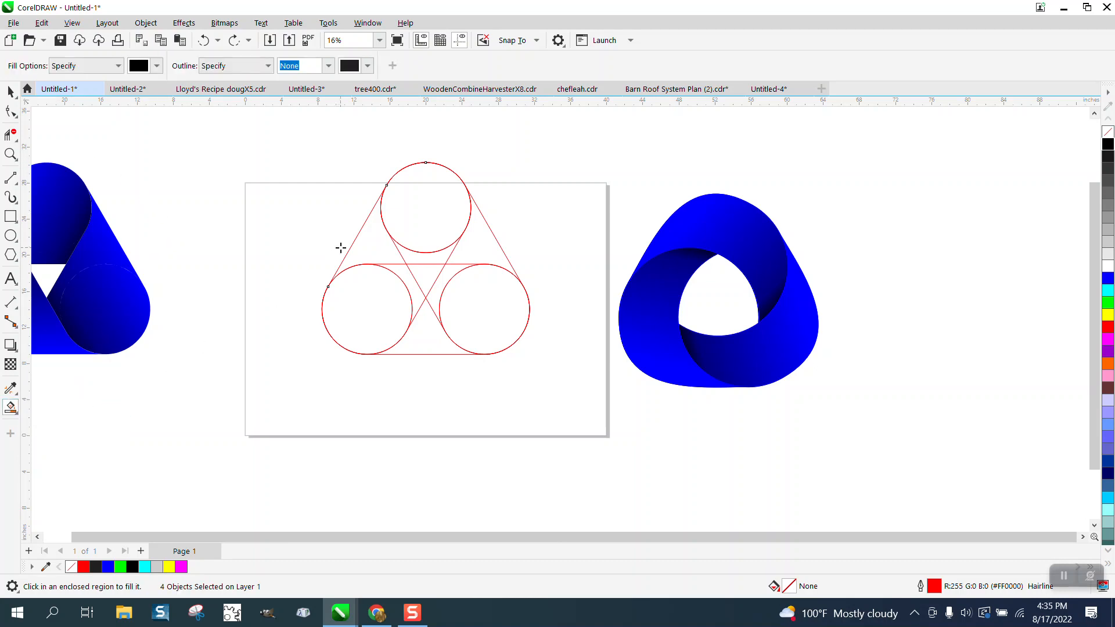
click(403, 217)
click(388, 238)
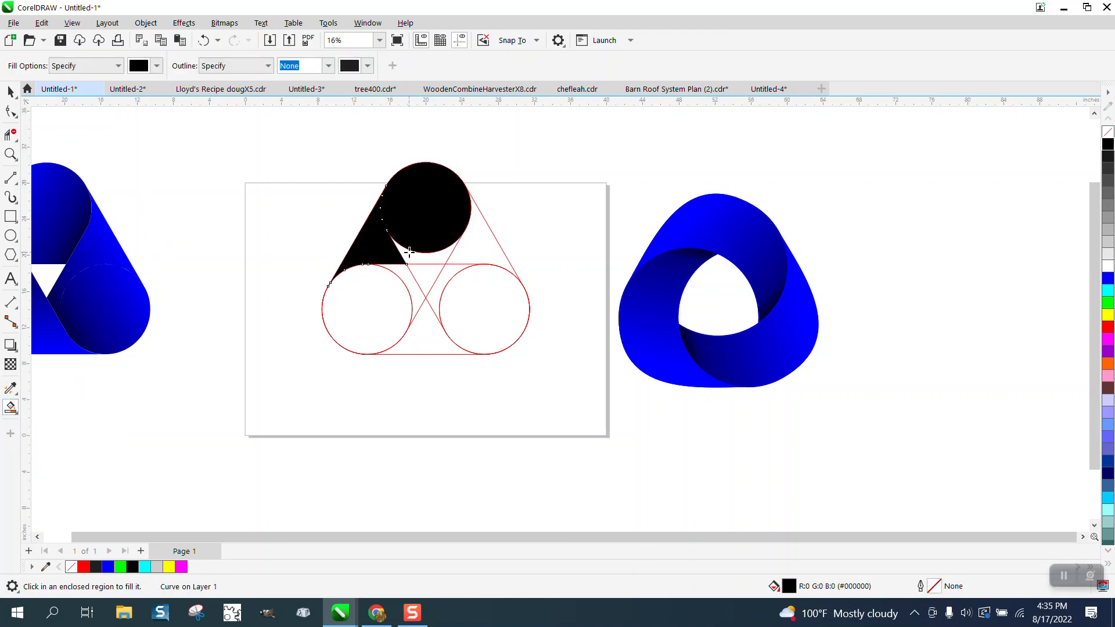
click(409, 256)
- Move the finished blue triangular design further left, away from the page
scroll(438, 301, down, 2)
click(11, 92)
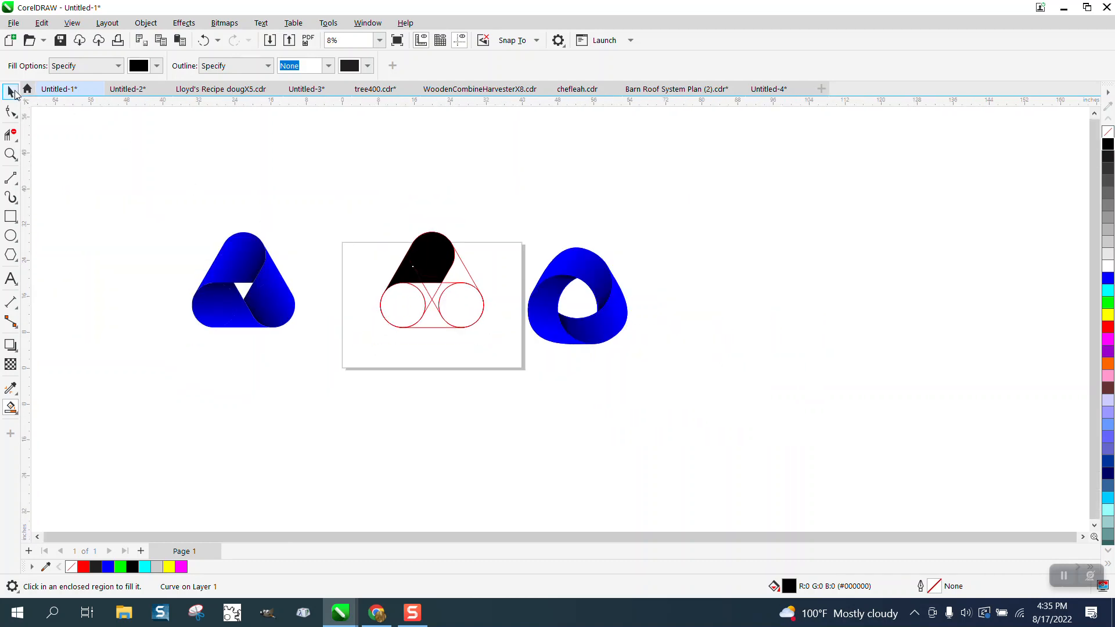
drag(165, 217, 319, 339)
key(Left)
key(Left)
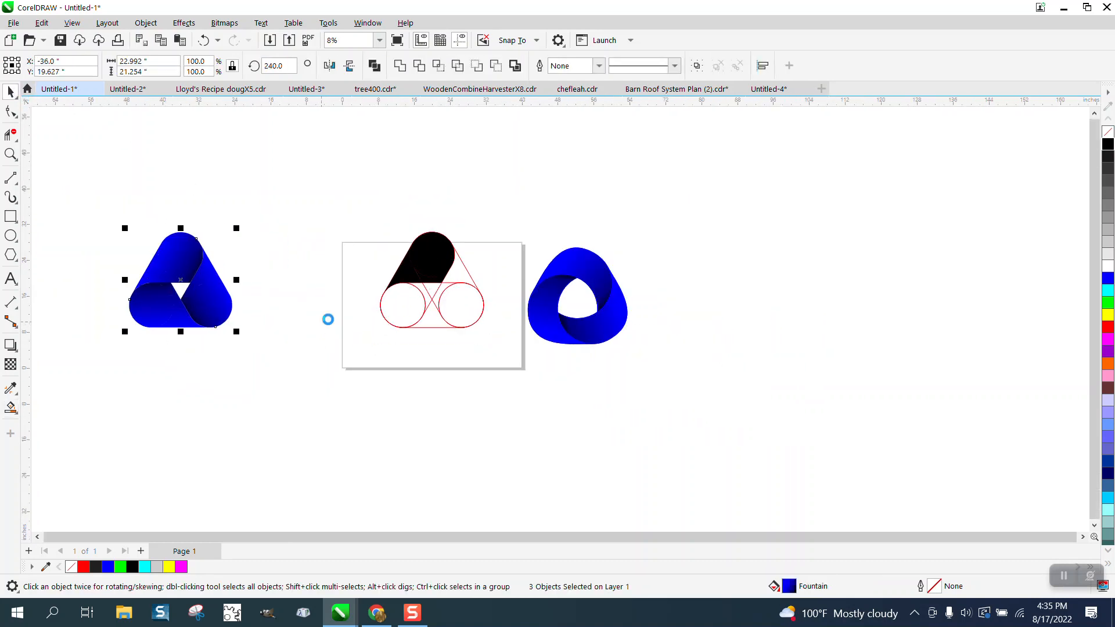
- Move the three black filled pieces left of the page, keeping them aligned, and combine them into one curve
drag(431, 248, 306, 254)
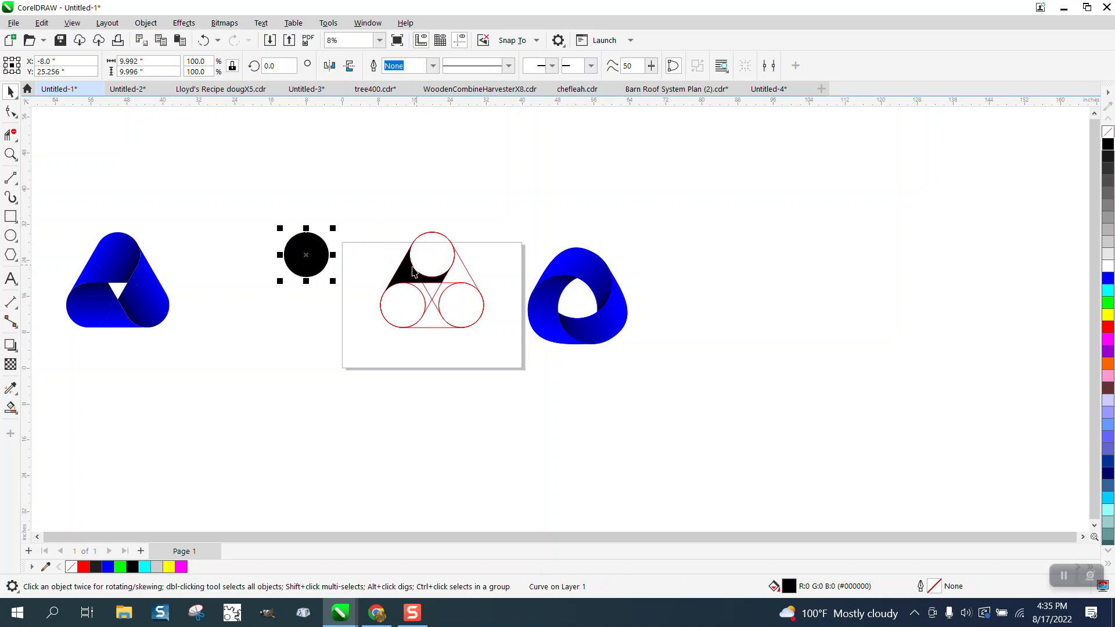
click(405, 275)
key(Left)
key(Left)
click(431, 284)
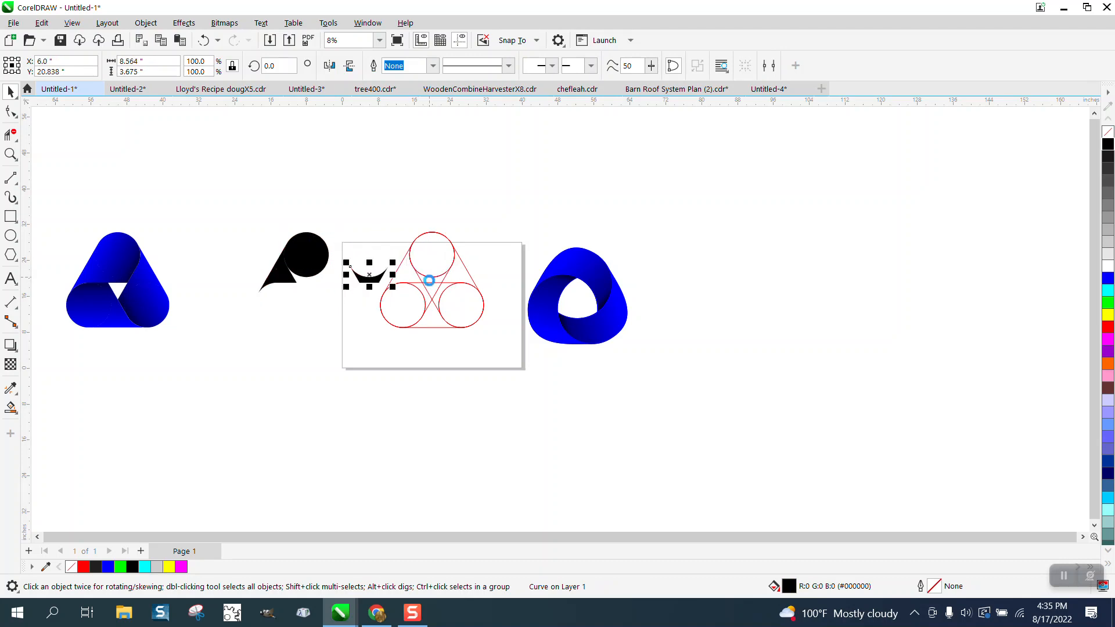
key(Left)
key(Left)
drag(349, 323, 349, 323)
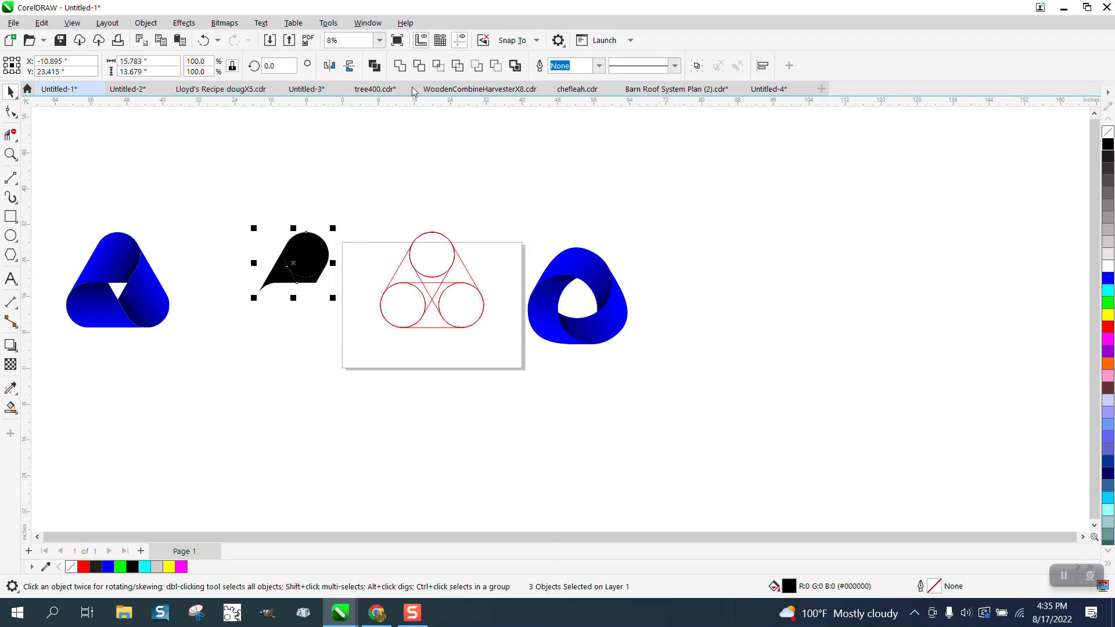
key(ctrl+l)
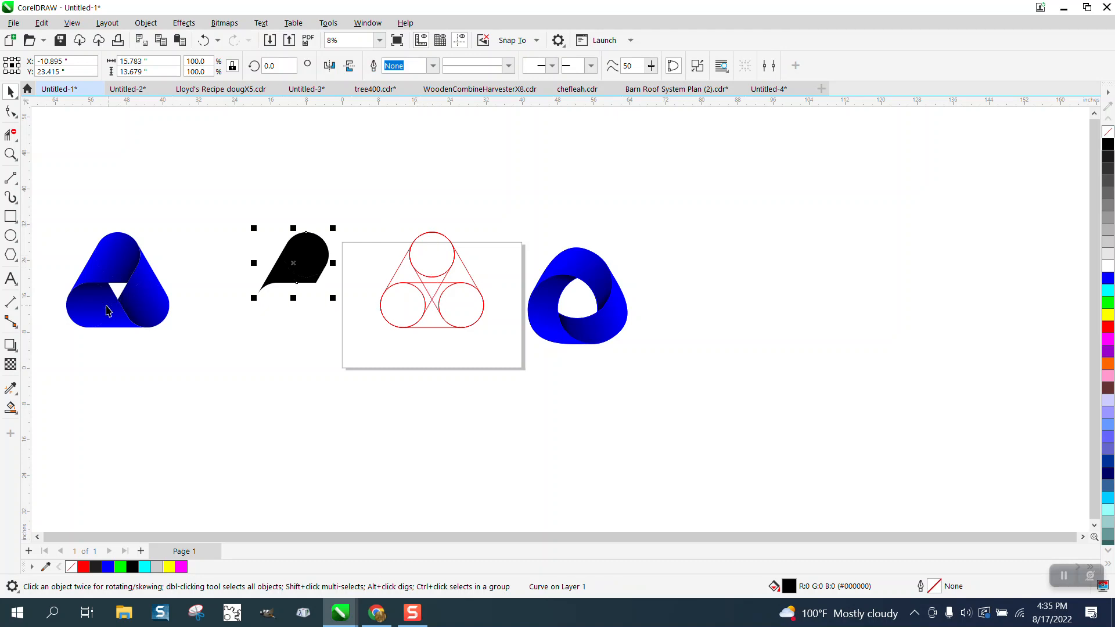
- Smart Fill the small central triangle with black and move it left to join the combined black shape
click(10, 408)
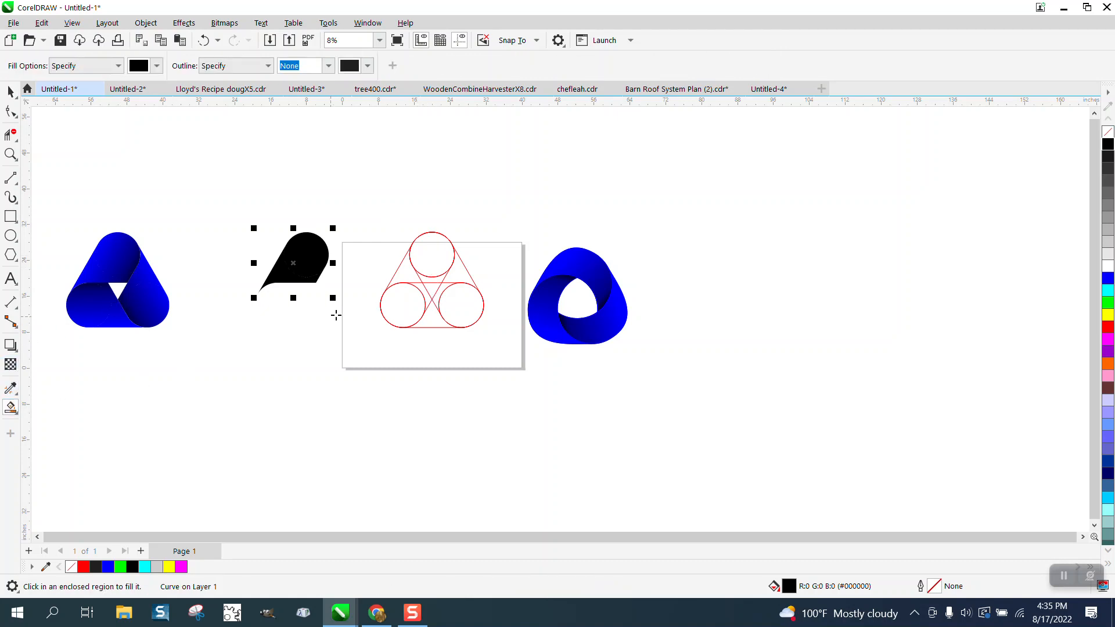
click(430, 289)
key(Left)
key(Left)
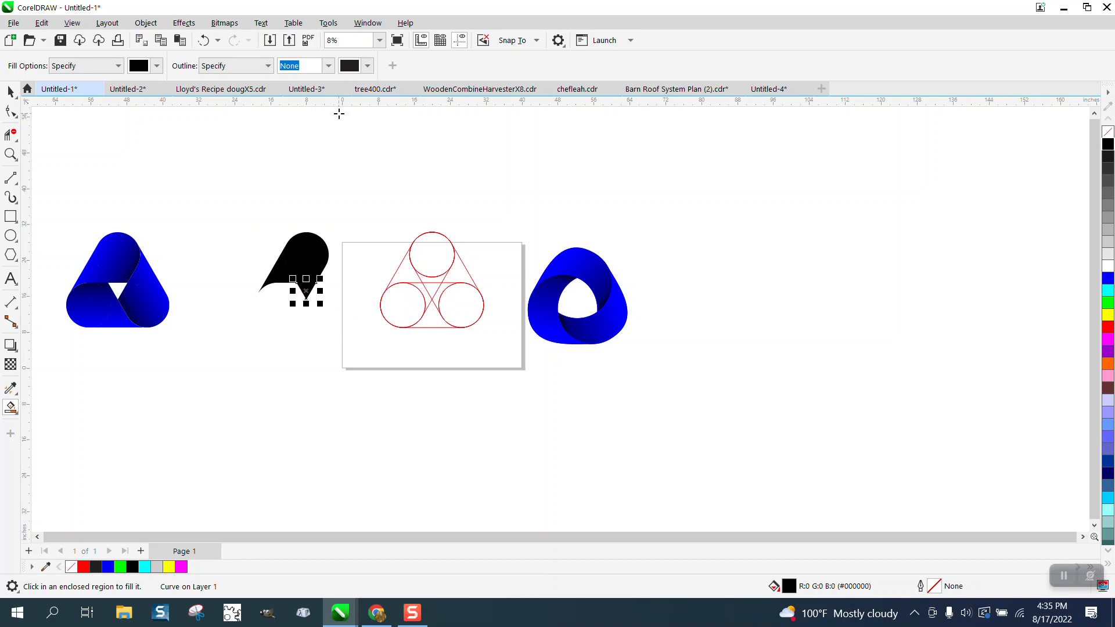
- Move the whole red circle-and-rectangle construction right, beyond the round blue design
click(11, 91)
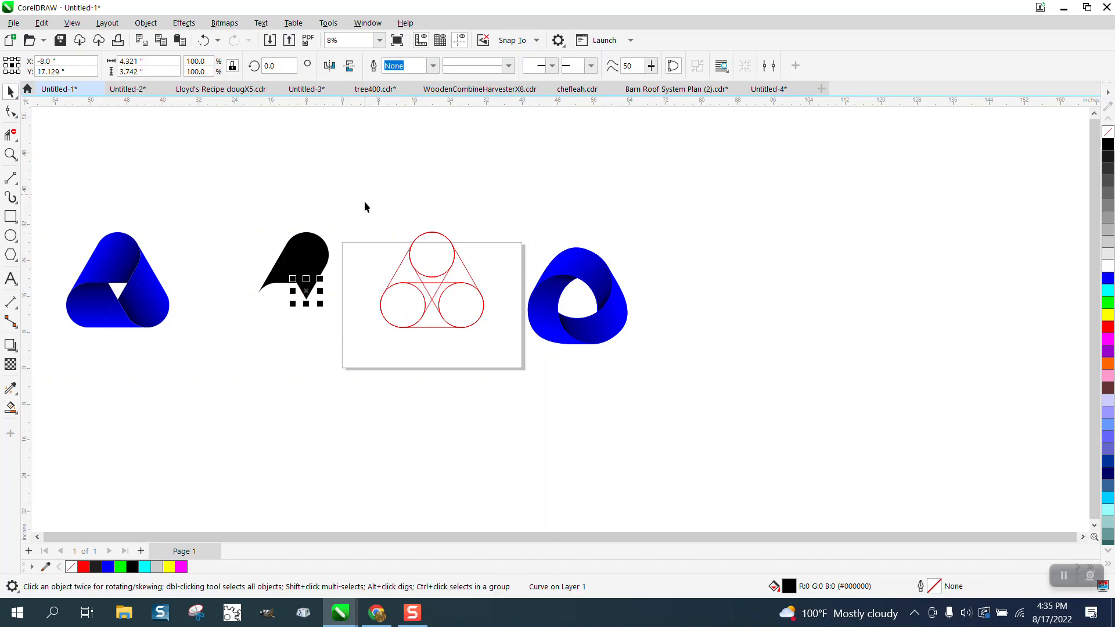
drag(365, 205, 510, 344)
key(Right)
key(Right)
key(Right)
key(Right)
key(Right)
key(Right)
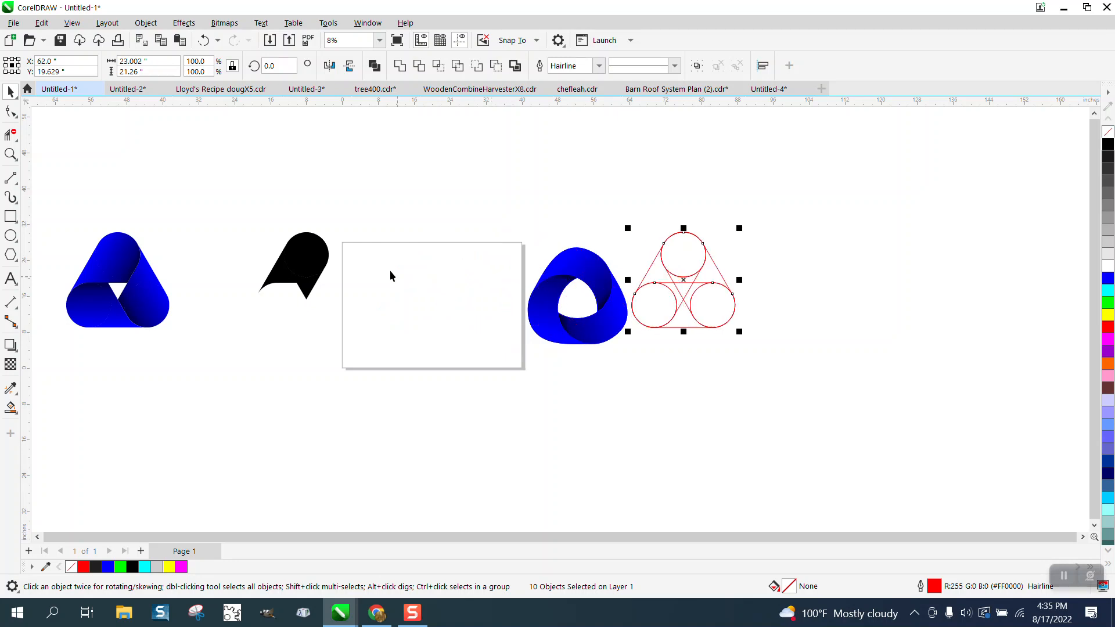
- Move the combined black shape and its small triangle back onto the page
mouse_move(236, 197)
mouse_down()
mouse_move(235, 217)
mouse_move(403, 324)
mouse_up()
key(Right)
key(Right)
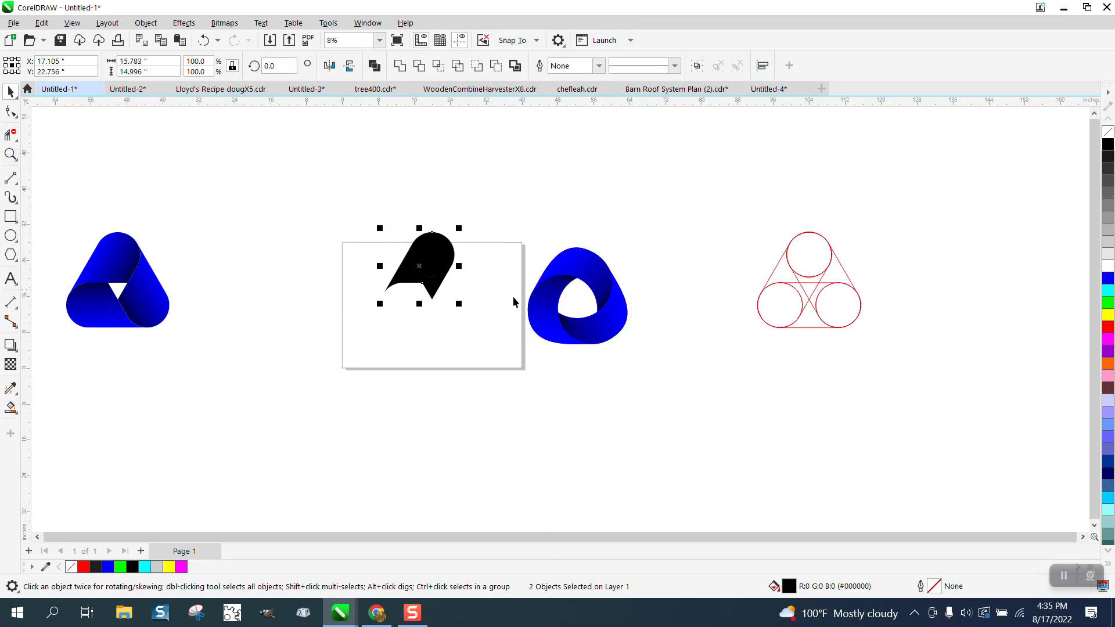
- Remove the fill from the small triangle under the black shape and give it a black hairline outline
click(10, 154)
drag(373, 224, 741, 435)
click(10, 92)
click(429, 168)
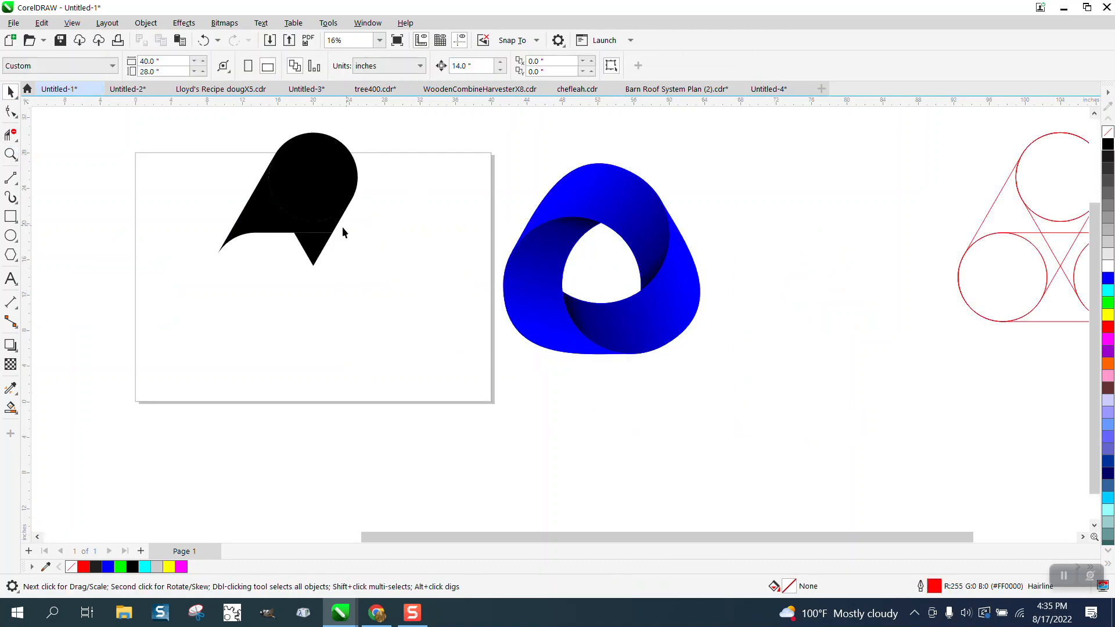
click(315, 249)
click(1107, 131)
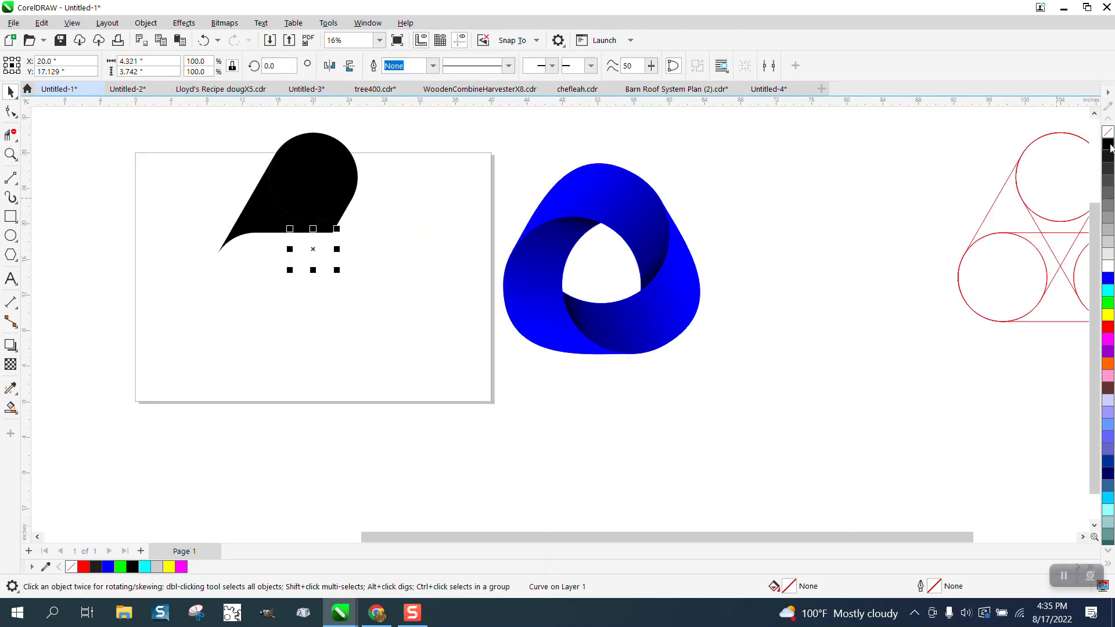
right_click(1106, 146)
- Inspect the arc seam in the combined black shape, and replace the shape's fill with a black hairline outline
click(10, 153)
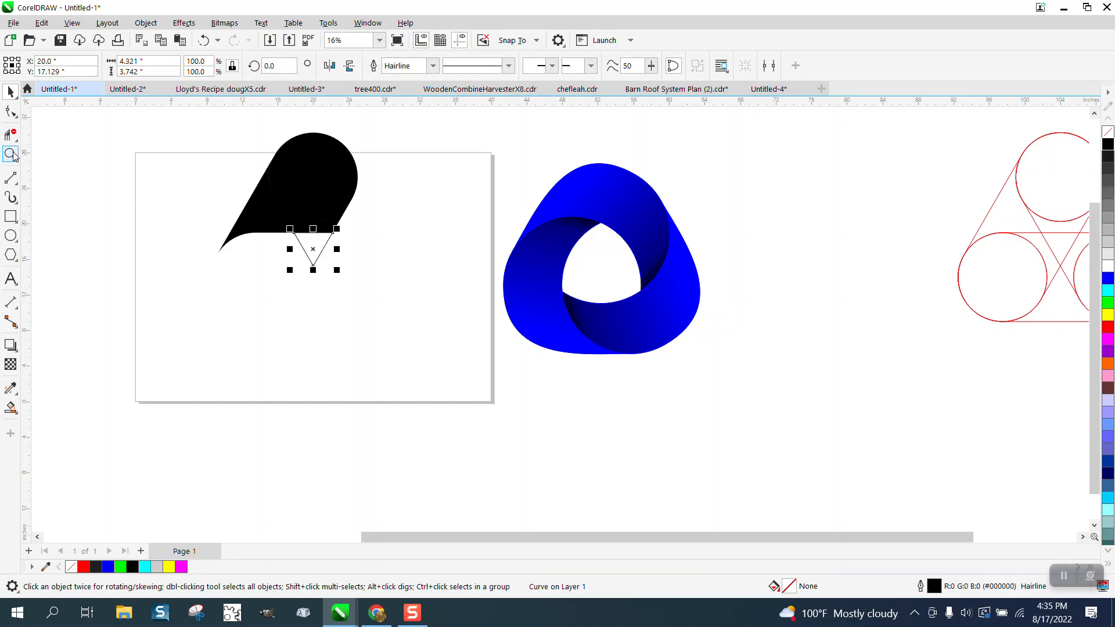
drag(225, 114, 467, 344)
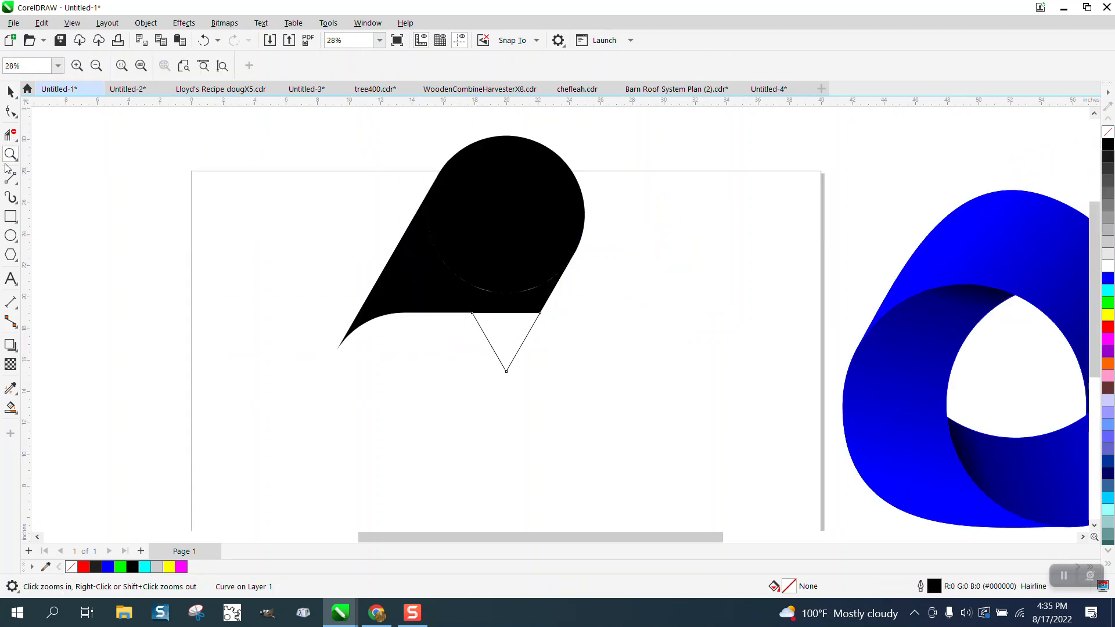
click(11, 91)
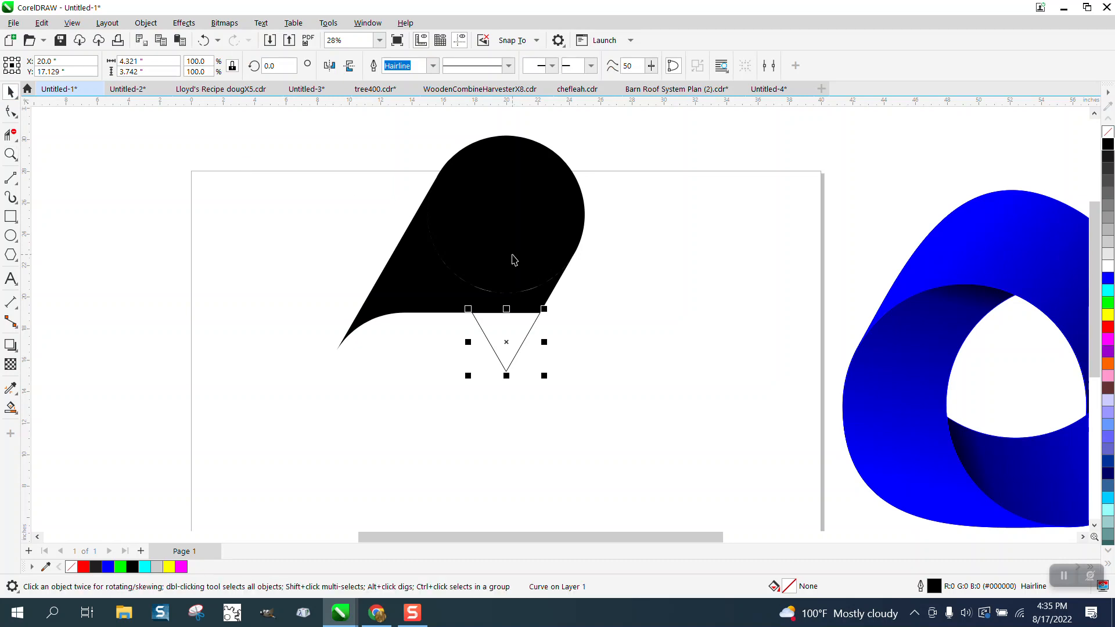
click(10, 154)
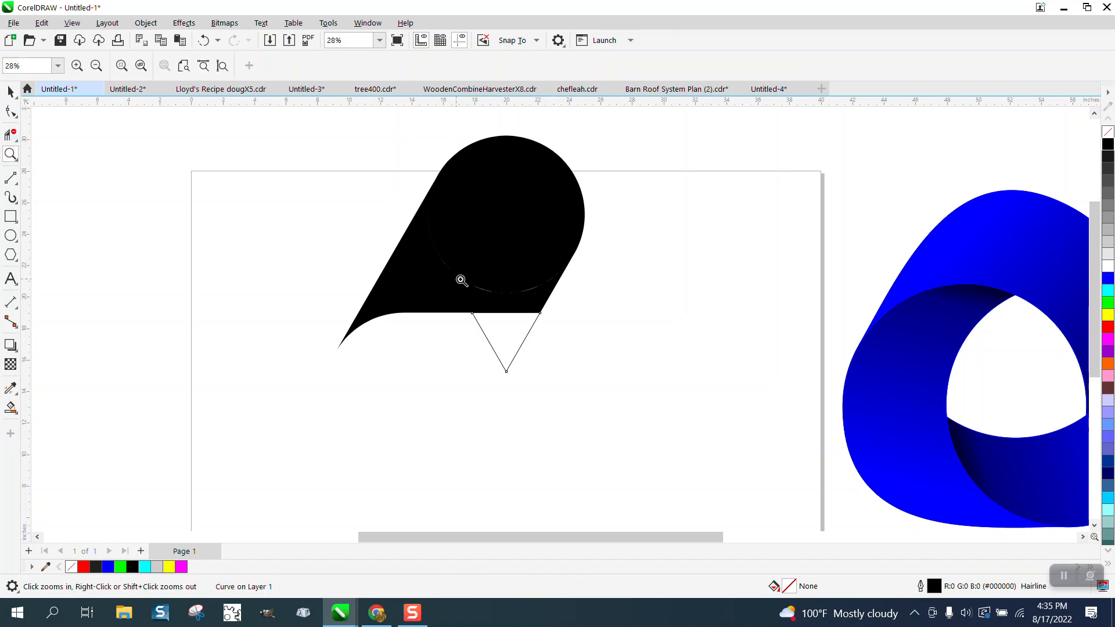
drag(461, 278, 559, 311)
scroll(539, 333, down, 5)
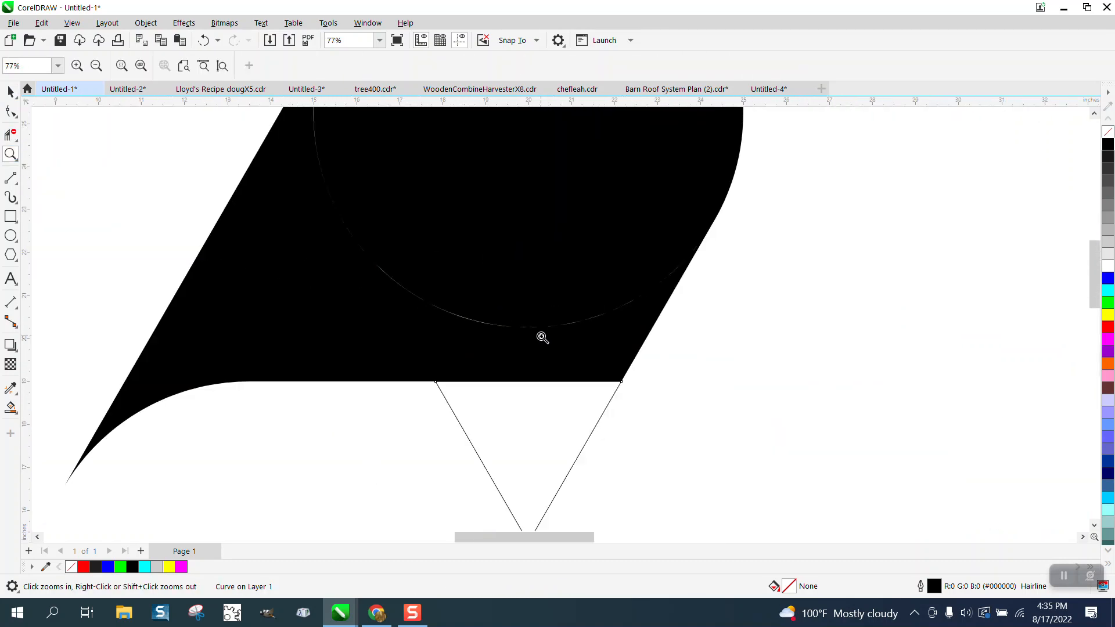
scroll(536, 326, down, 2)
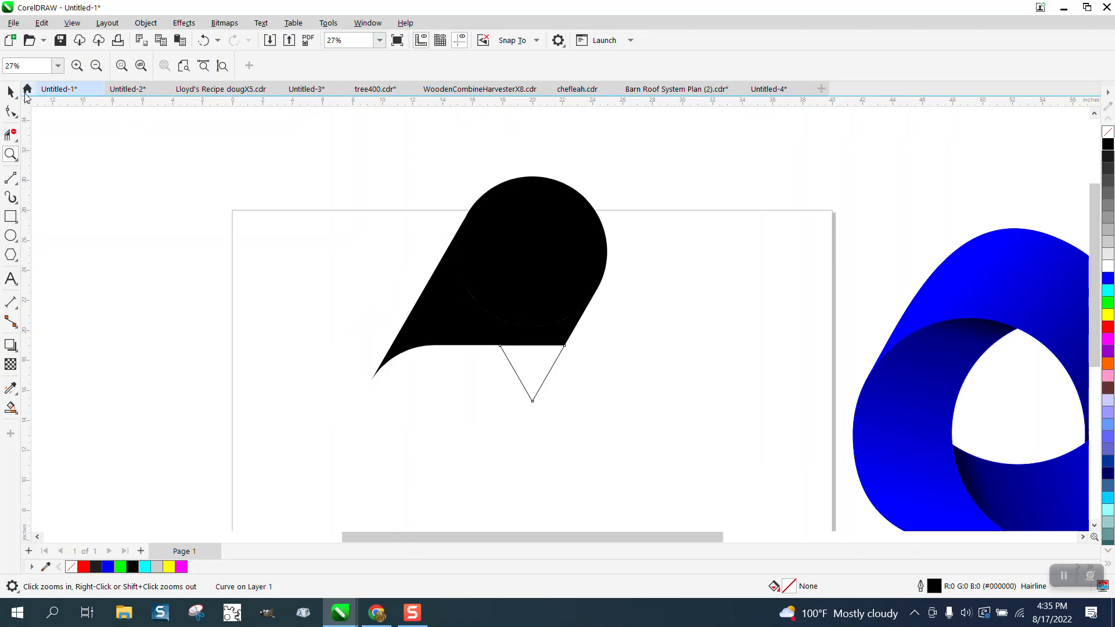
click(11, 91)
click(568, 219)
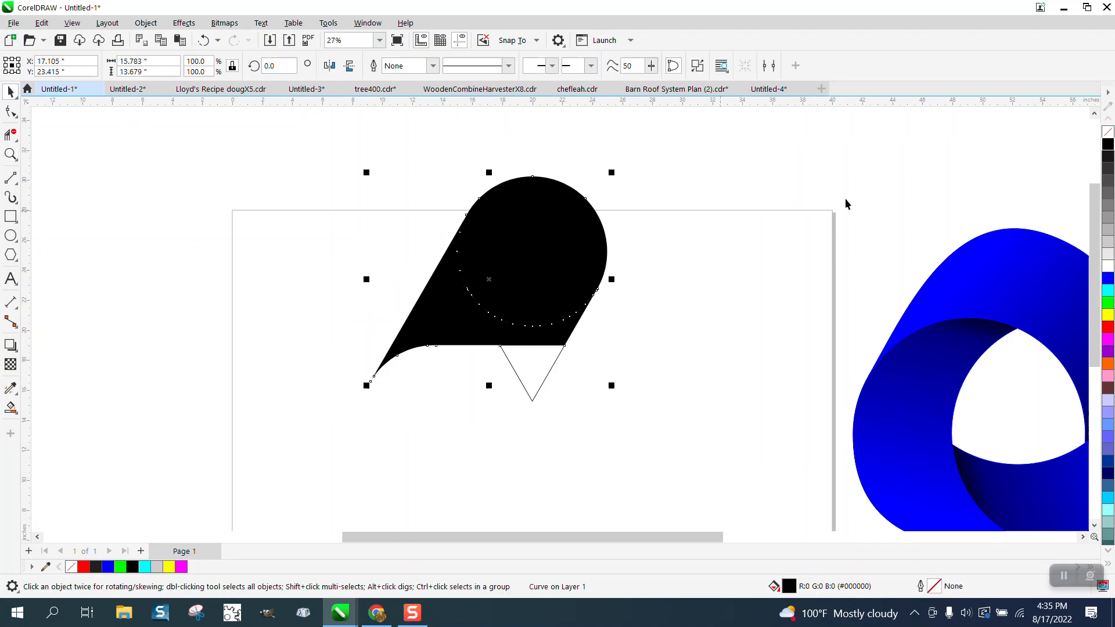
click(1107, 132)
right_click(1108, 144)
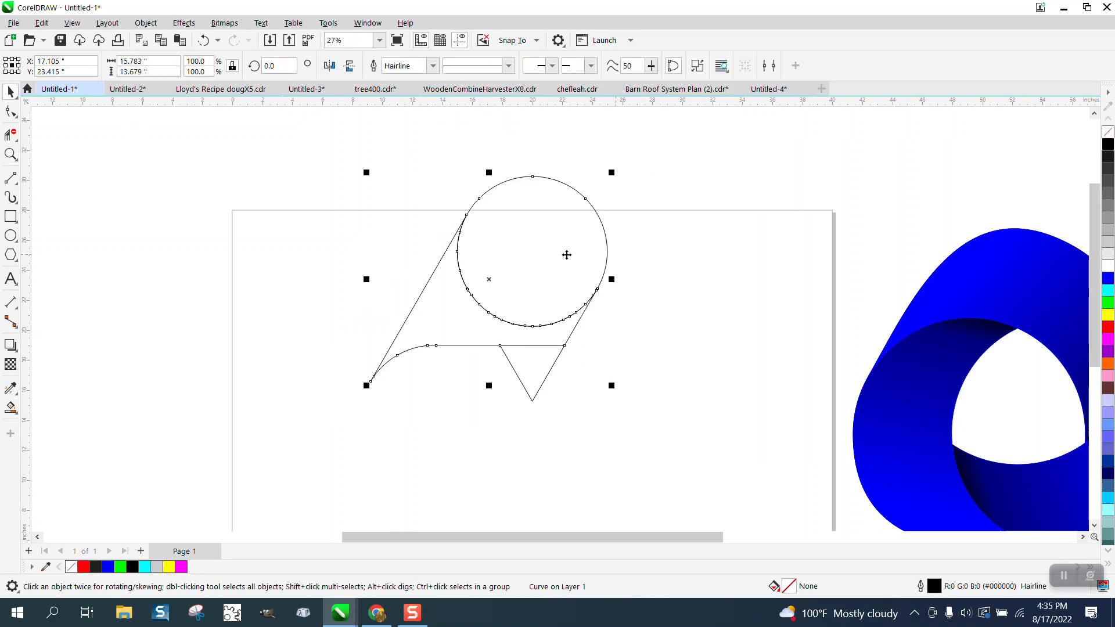
- Try deleting the shape's inner arc with Virtual Segment Delete, and undo back to the black-filled shape
click(11, 135)
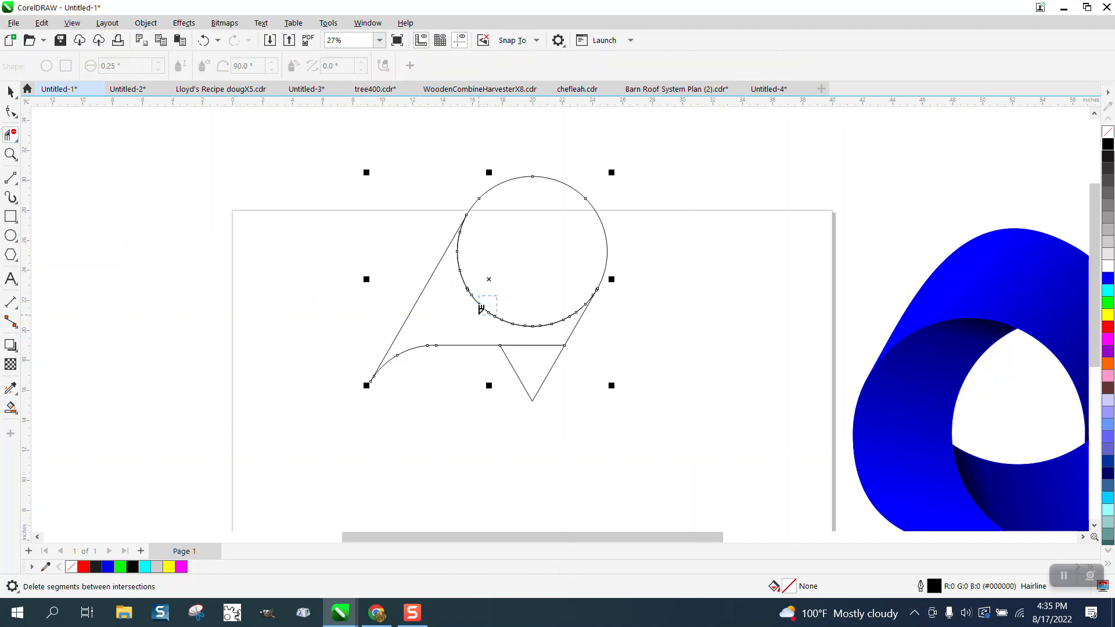
click(482, 314)
click(203, 40)
click(235, 45)
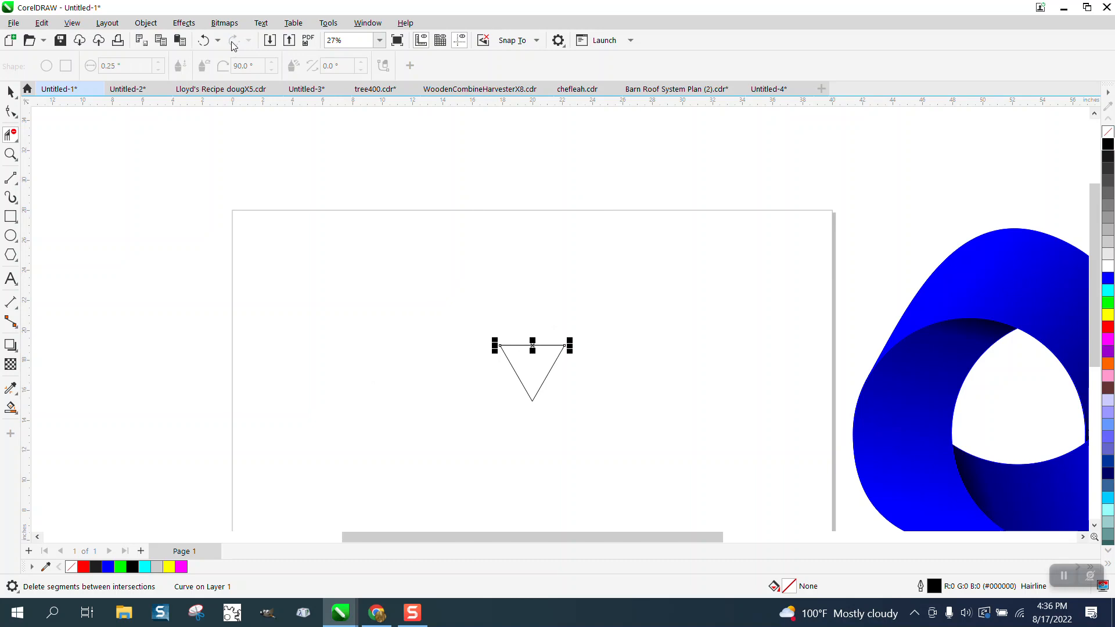
click(205, 43)
click(206, 43)
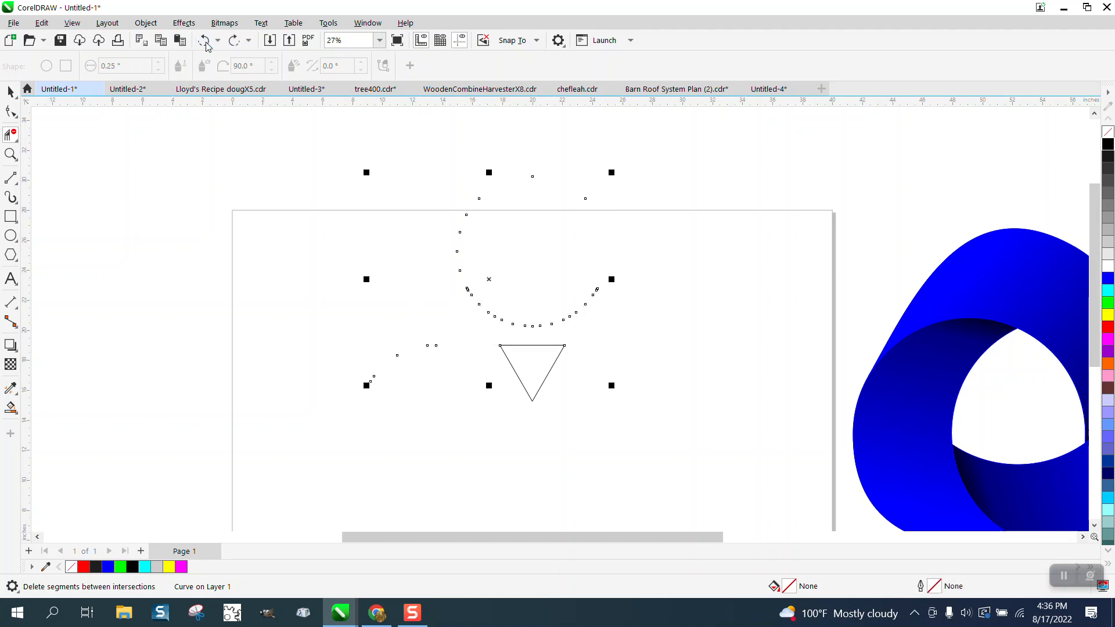
click(206, 43)
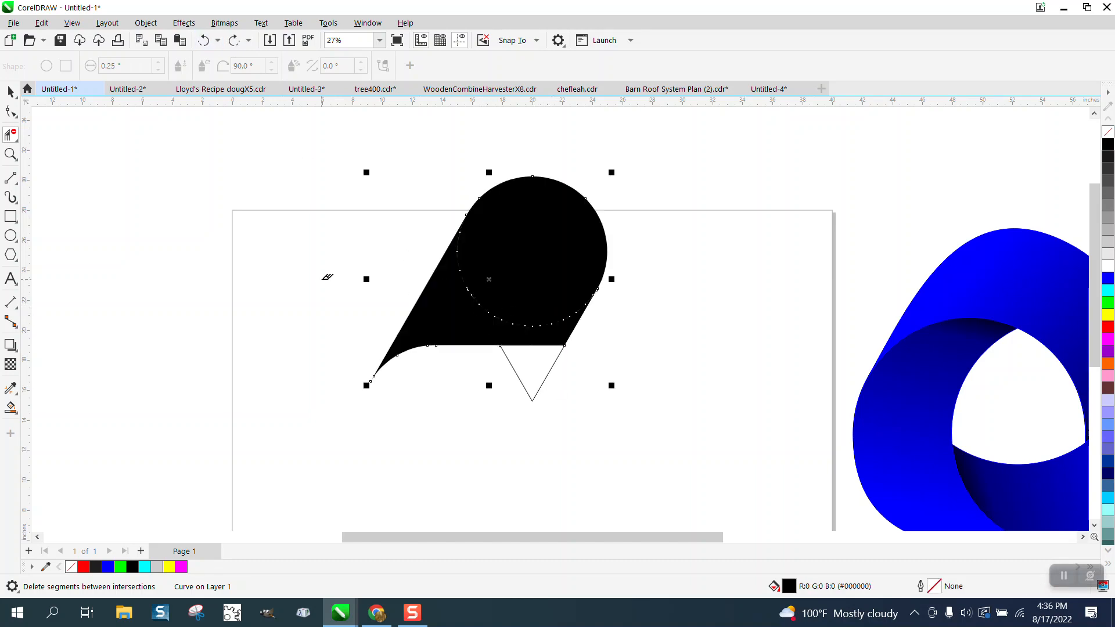
click(11, 95)
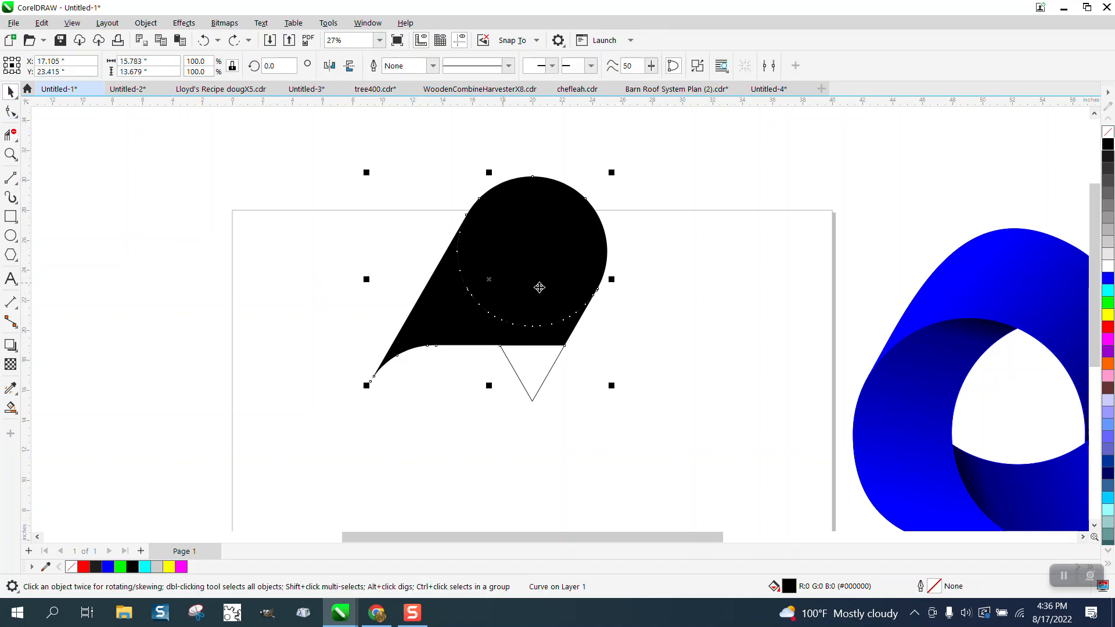
scroll(492, 273, down, 1)
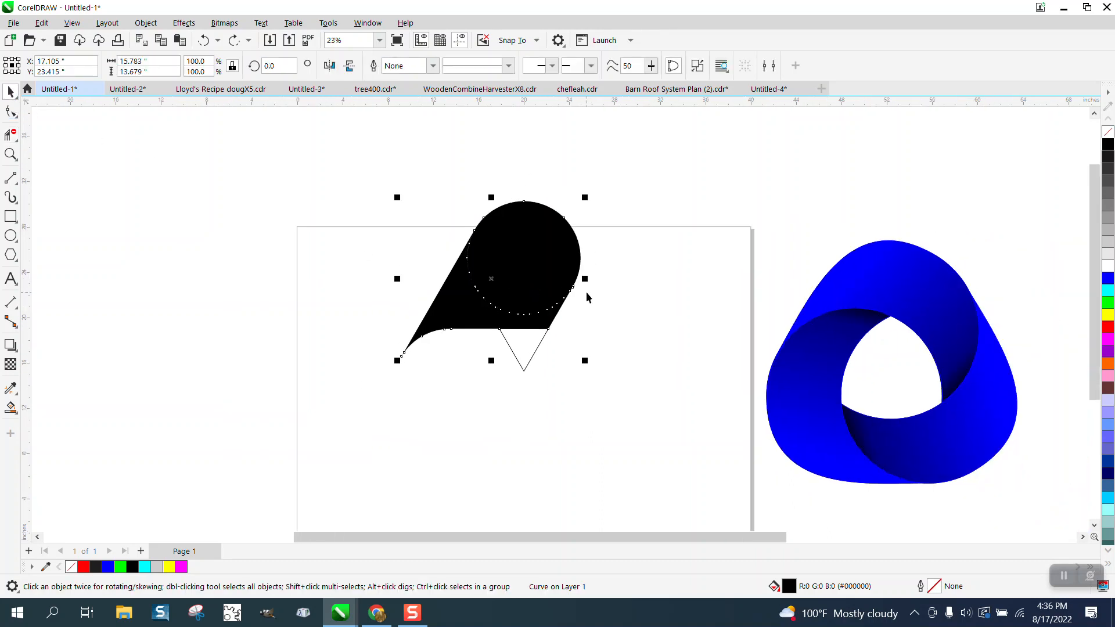
scroll(587, 292, down, 7)
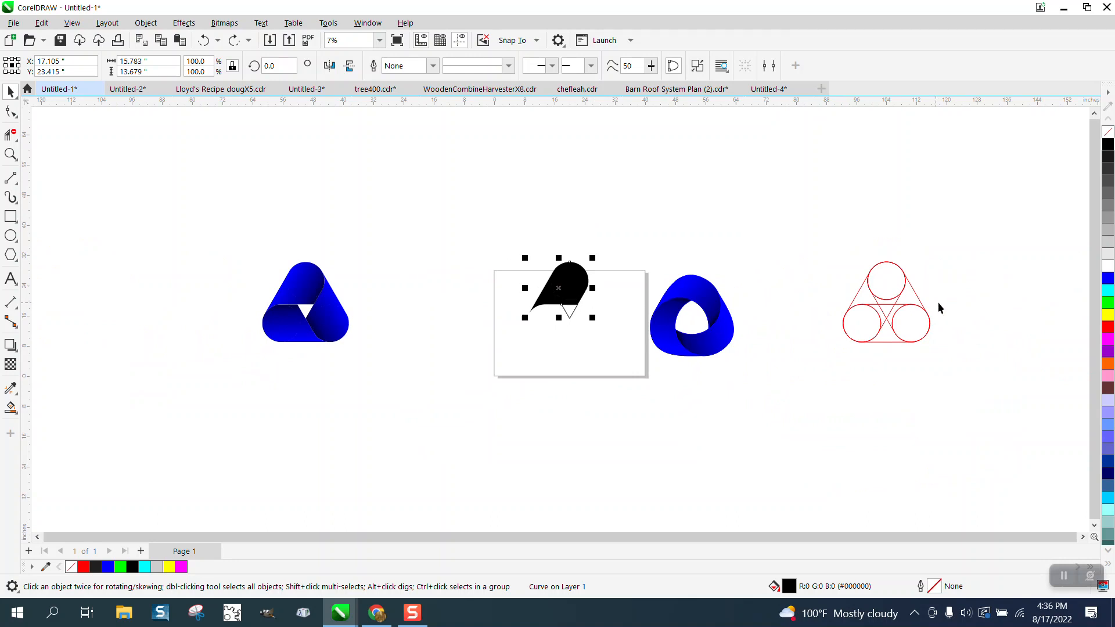
- Smart Fill the top circle and the two ribbon regions below it in black, moving each filled piece left off the red construction
click(11, 407)
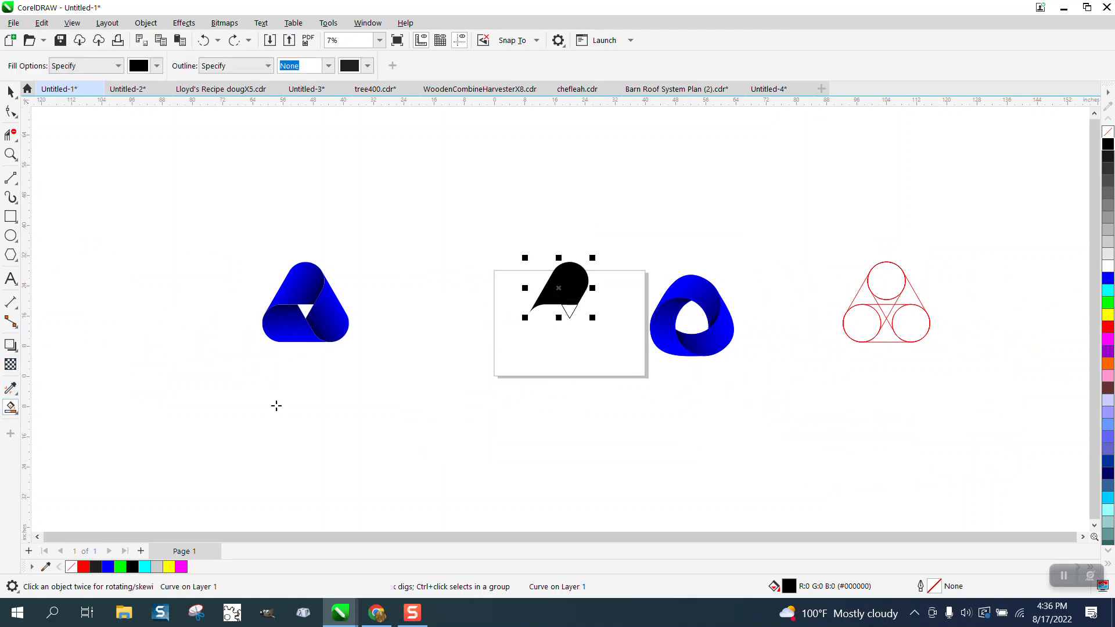
click(884, 285)
key(Left)
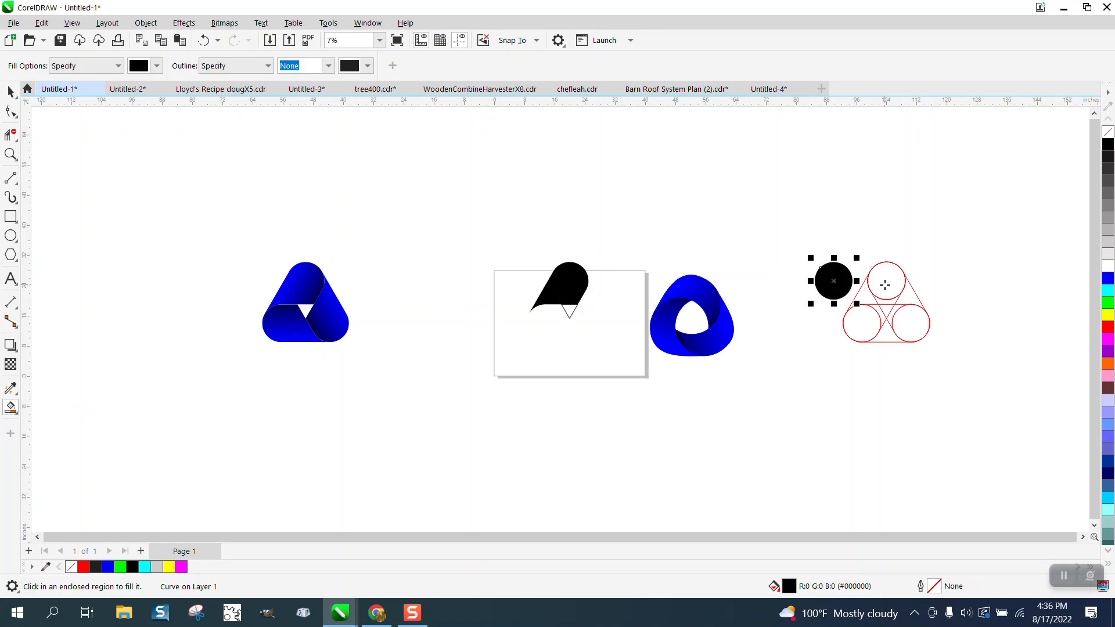
click(870, 299)
key(Left)
click(891, 301)
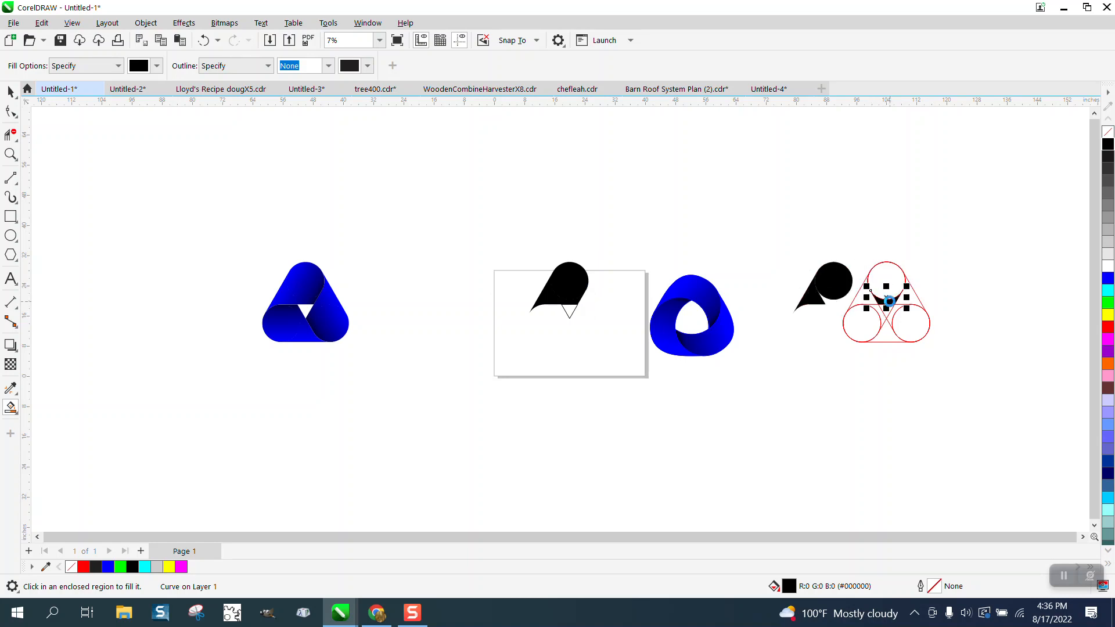
key(Left)
- Combine the three outline-free black pieces beside the red construction into a single curve
click(10, 154)
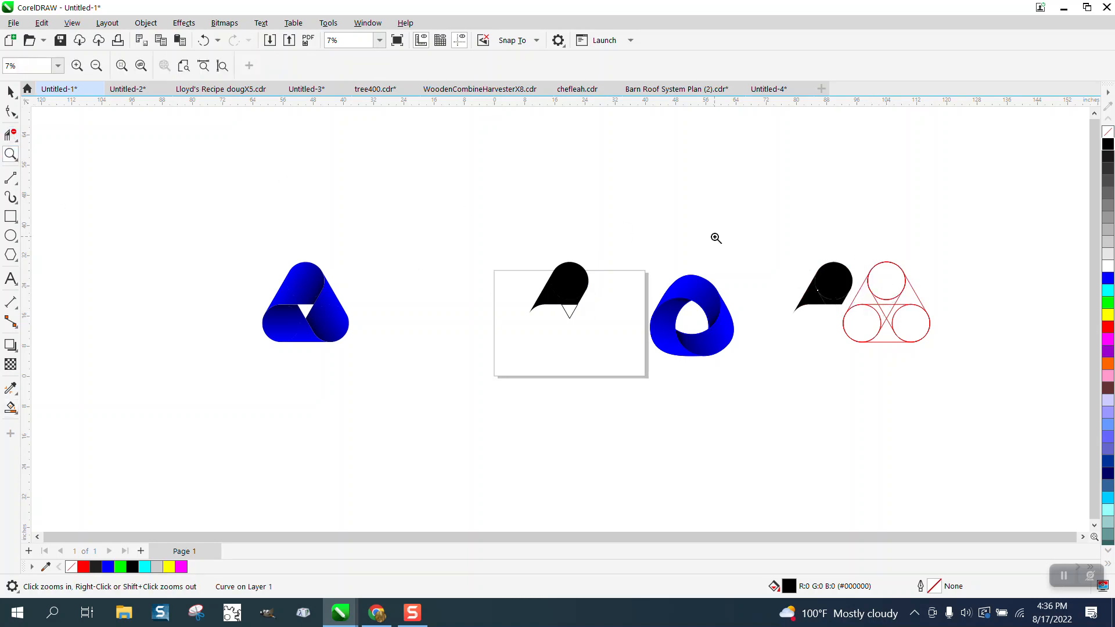
drag(786, 265, 862, 337)
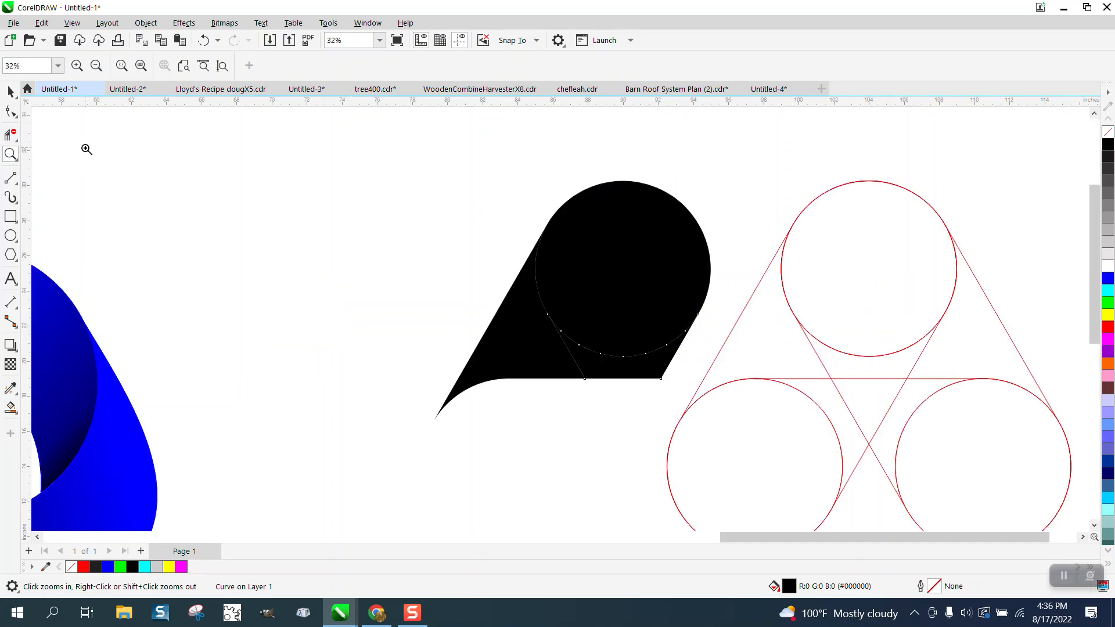
click(11, 91)
scroll(479, 217, down, 1)
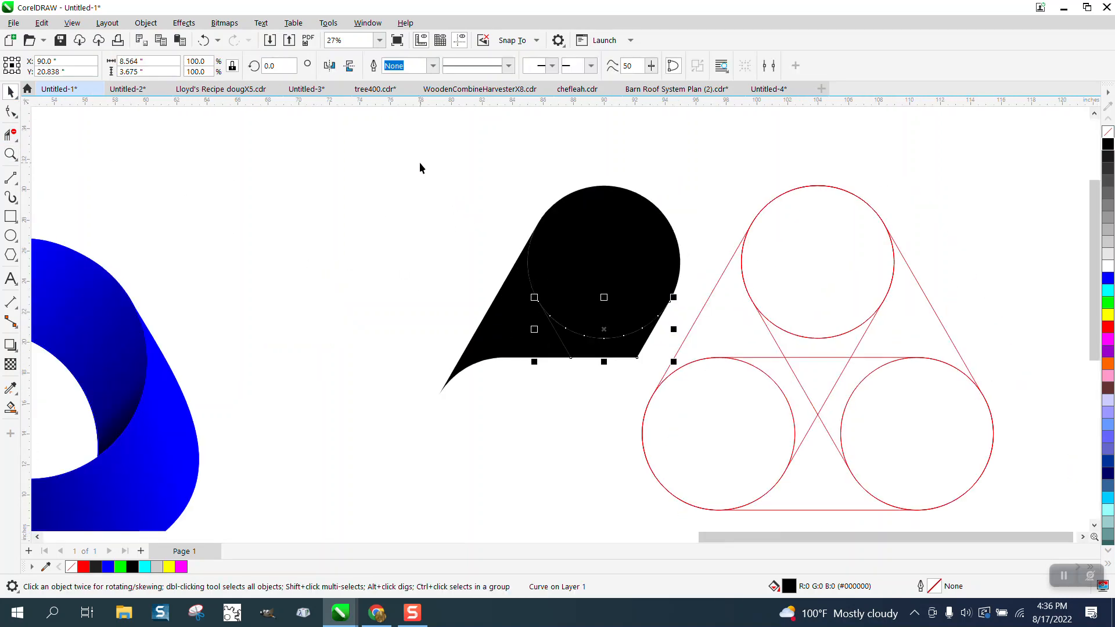
drag(420, 168, 708, 432)
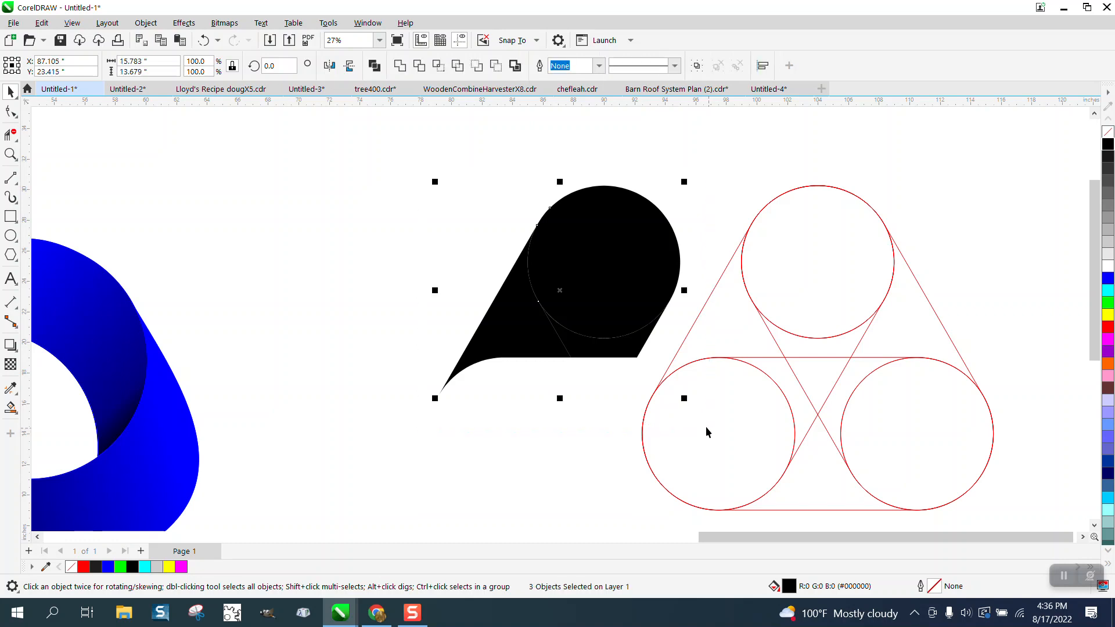
click(145, 22)
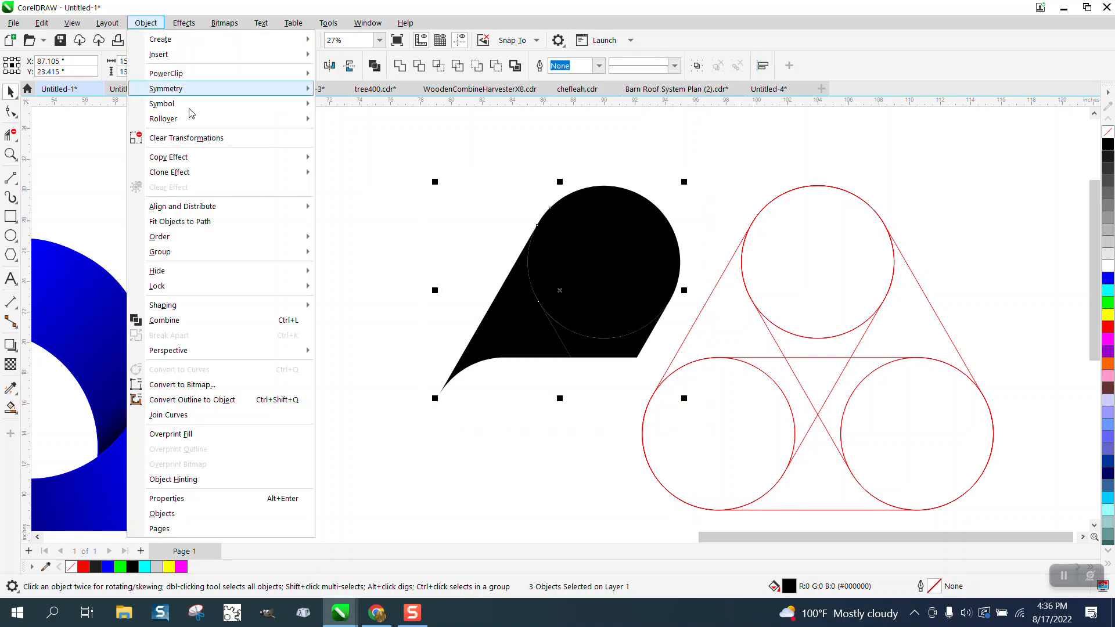
click(190, 318)
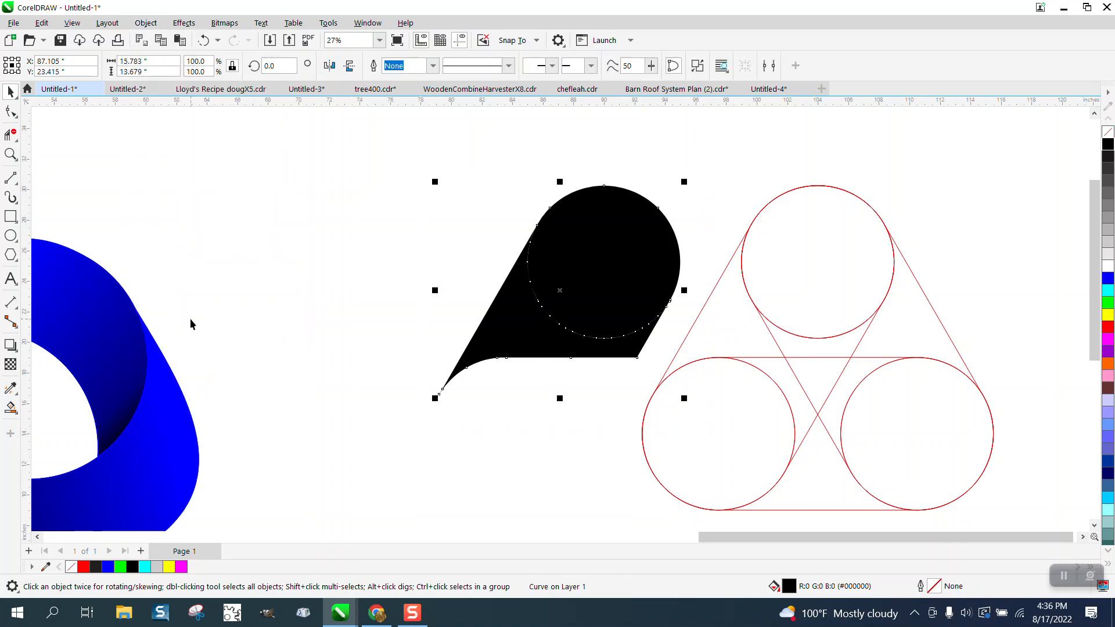
- Inspect the arc seam in the newly combined curve and undo the combine
key(z)
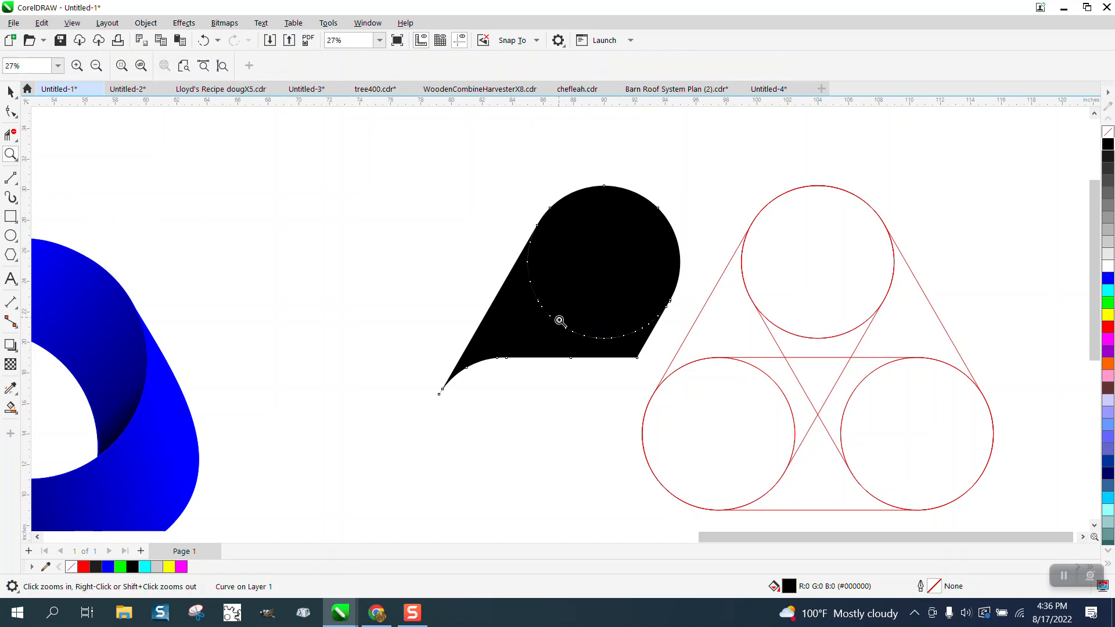
drag(560, 321, 628, 354)
scroll(399, 278, down, 4)
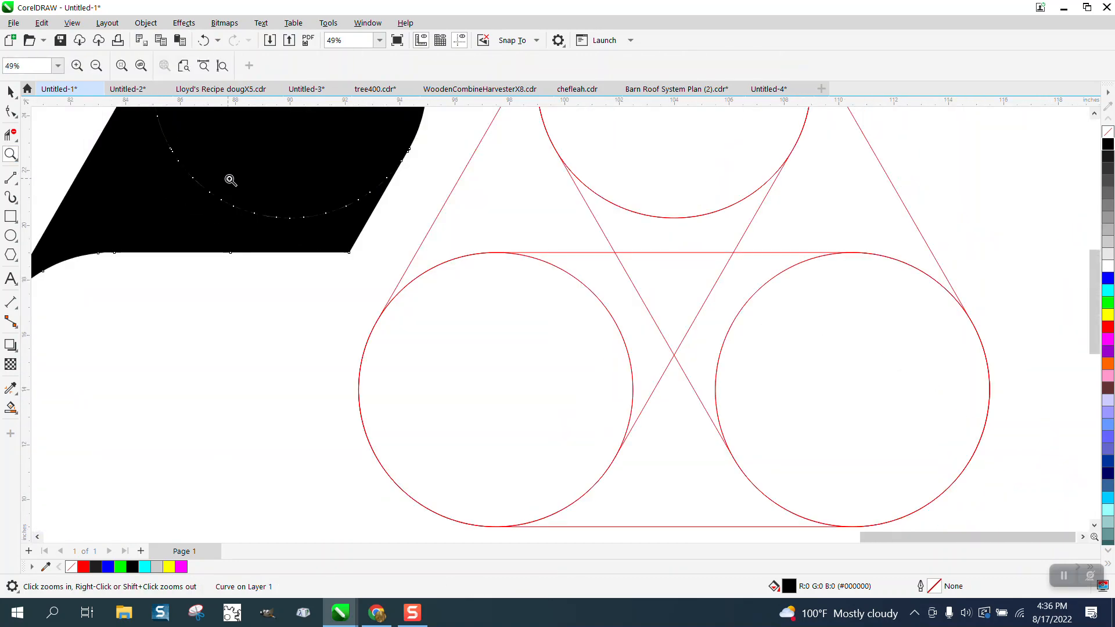
click(203, 40)
scroll(360, 232, down, 1)
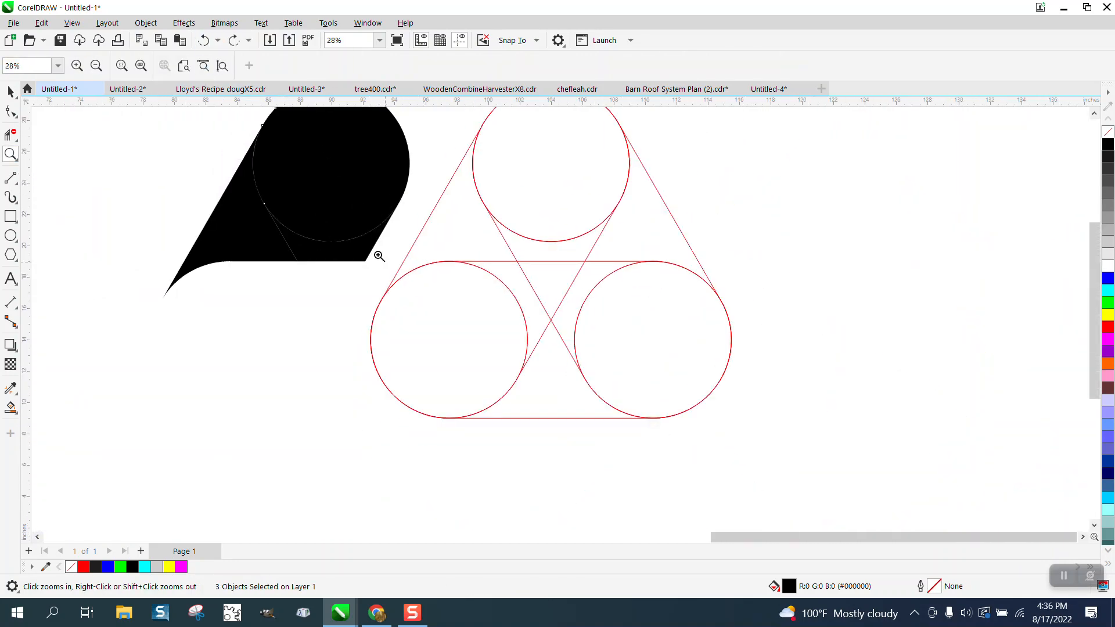
scroll(311, 217, down, 1)
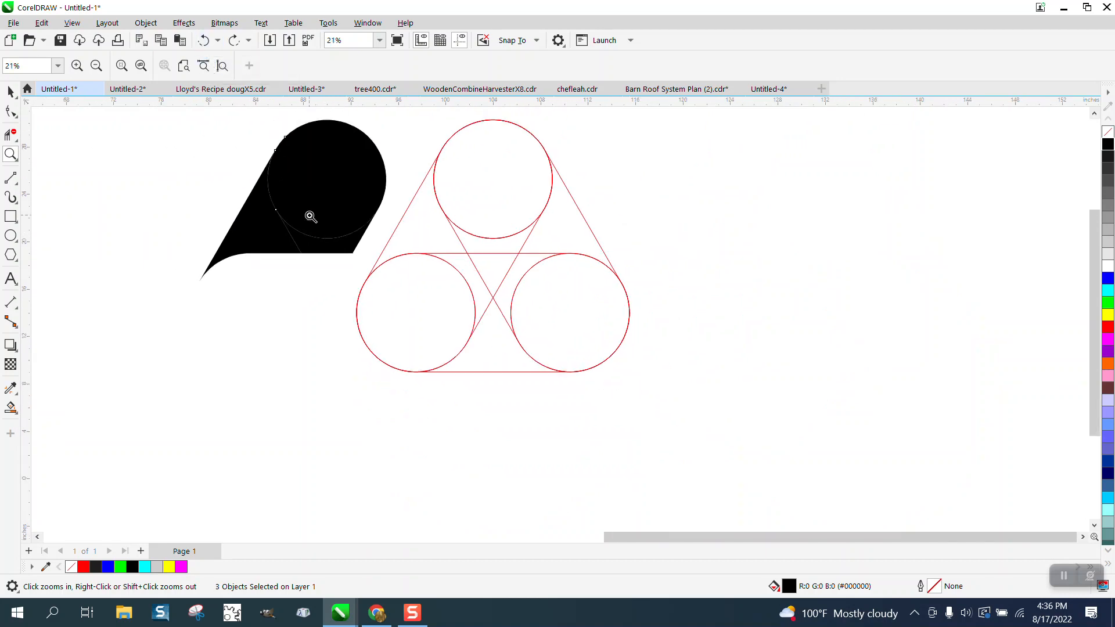
- Give the three black pieces a black hairline outline and combine them into a single curve
click(10, 91)
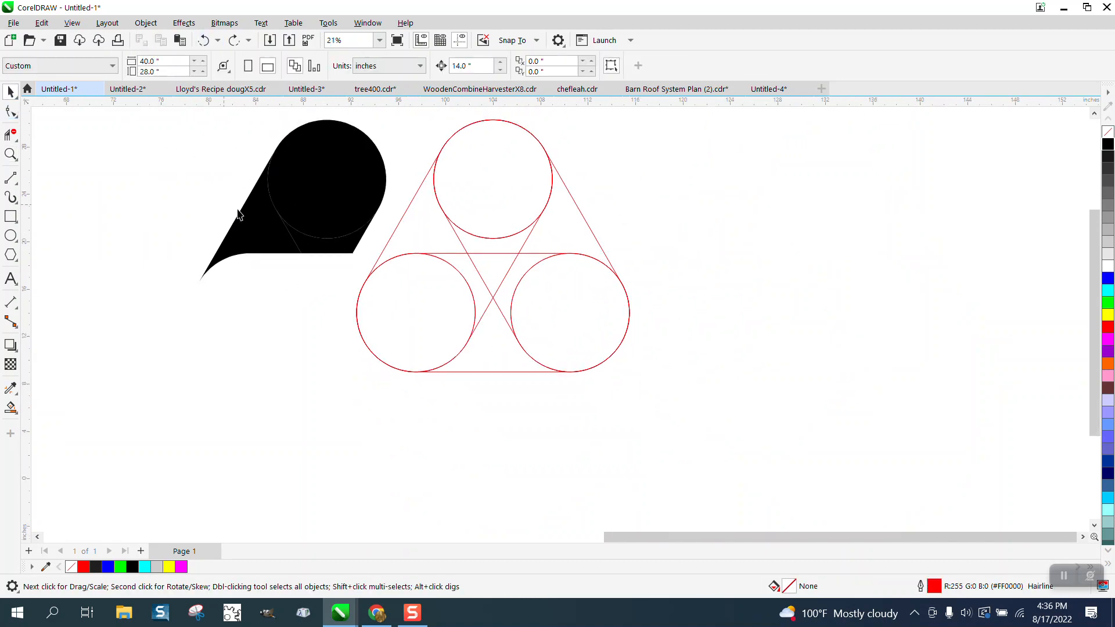
click(273, 235)
scroll(308, 217, down, 1)
drag(203, 129, 388, 295)
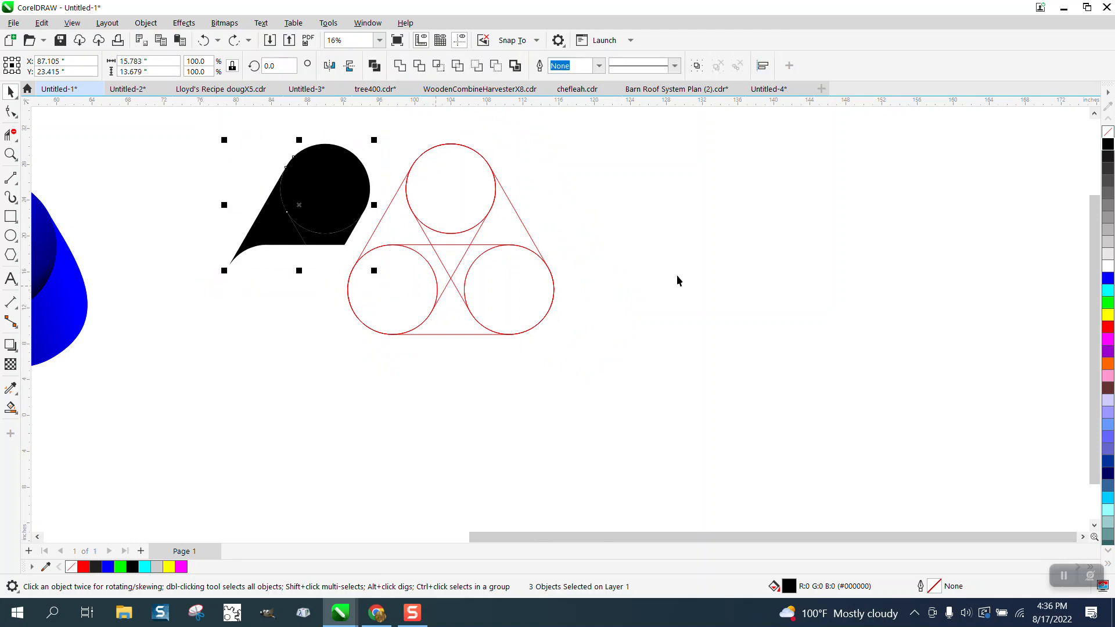
right_click(1107, 148)
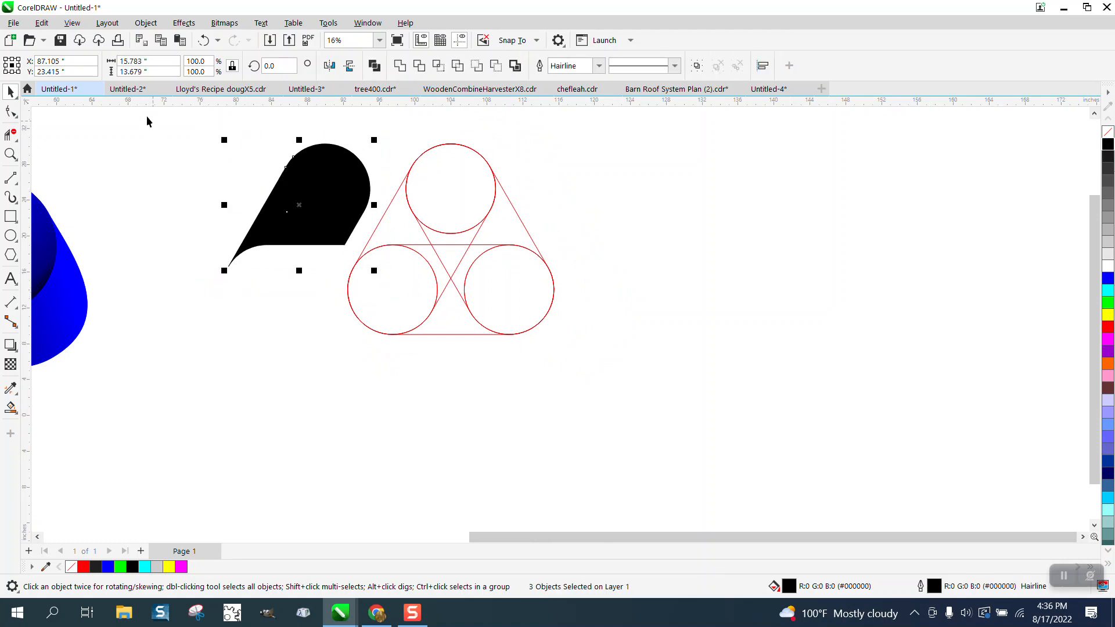
click(146, 23)
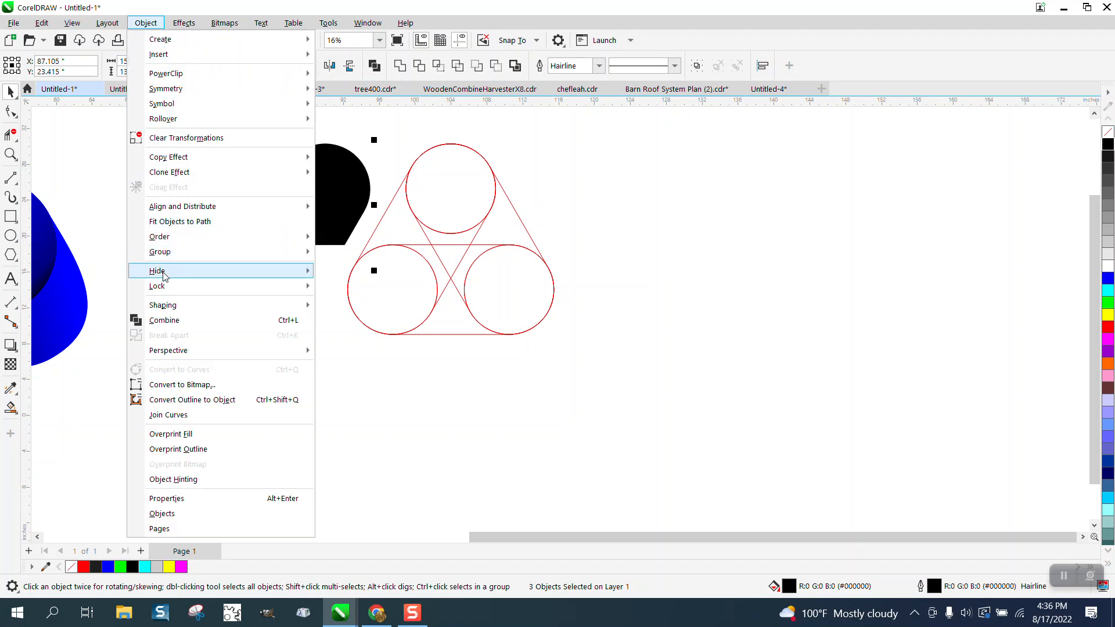
click(172, 323)
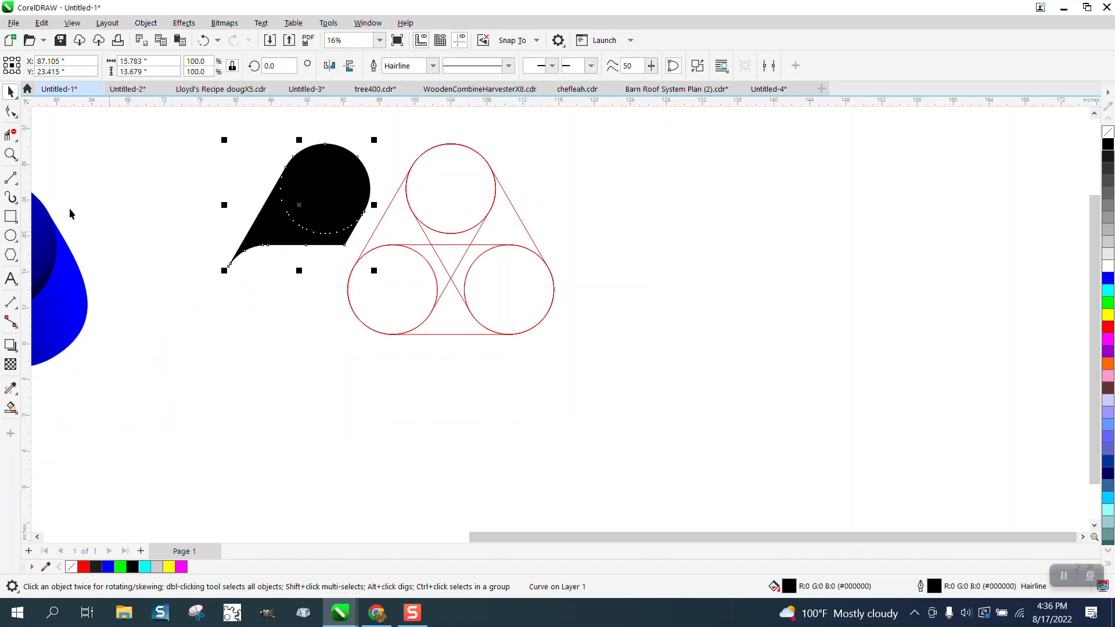
- Examine the arc area inside the outlined combined shape for a remaining seam
click(10, 154)
drag(295, 221, 335, 243)
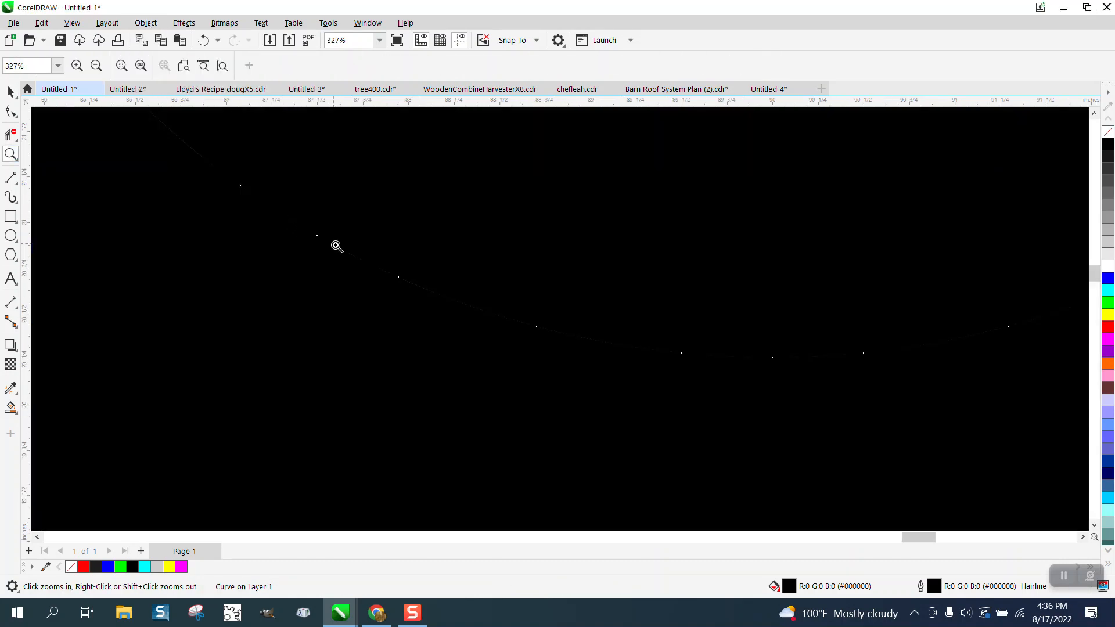
scroll(385, 310, down, 2)
click(11, 91)
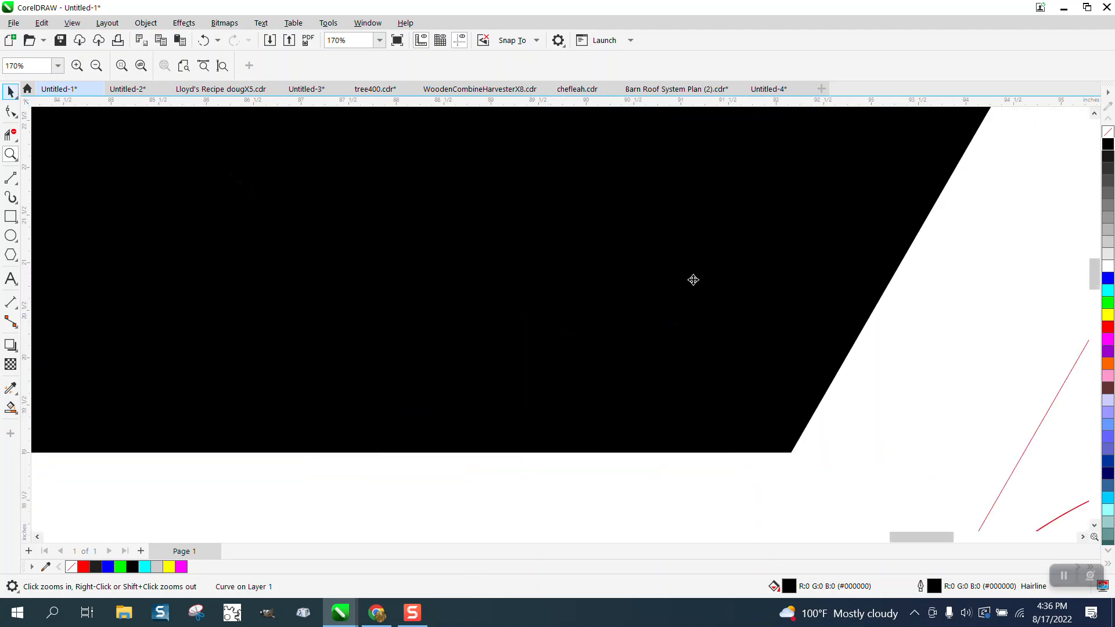
click(882, 343)
scroll(646, 348, down, 4)
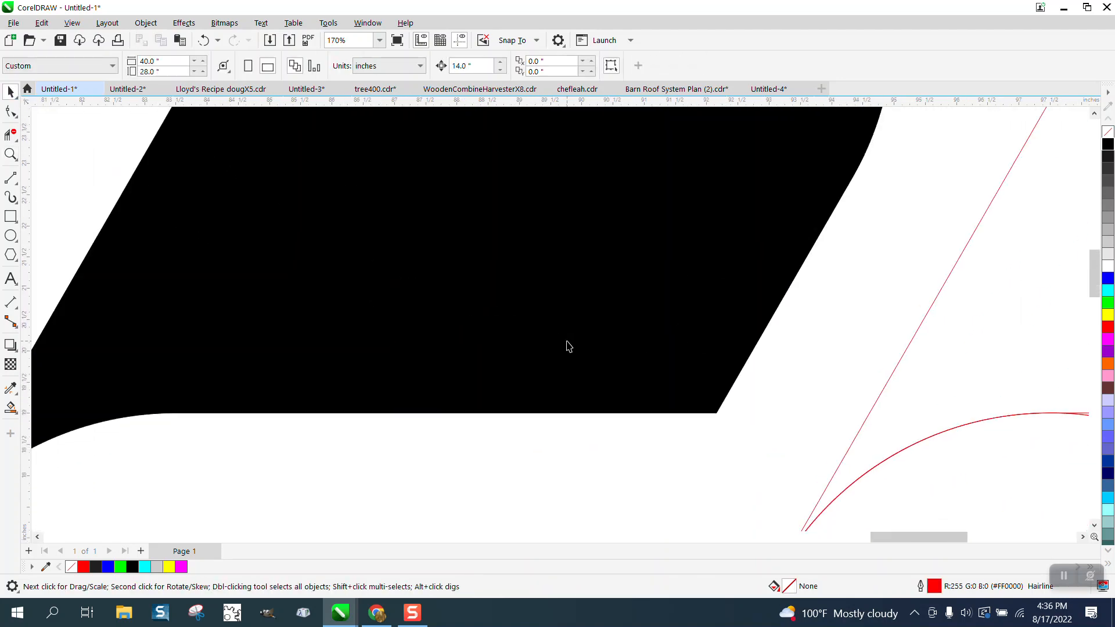
scroll(507, 332, down, 4)
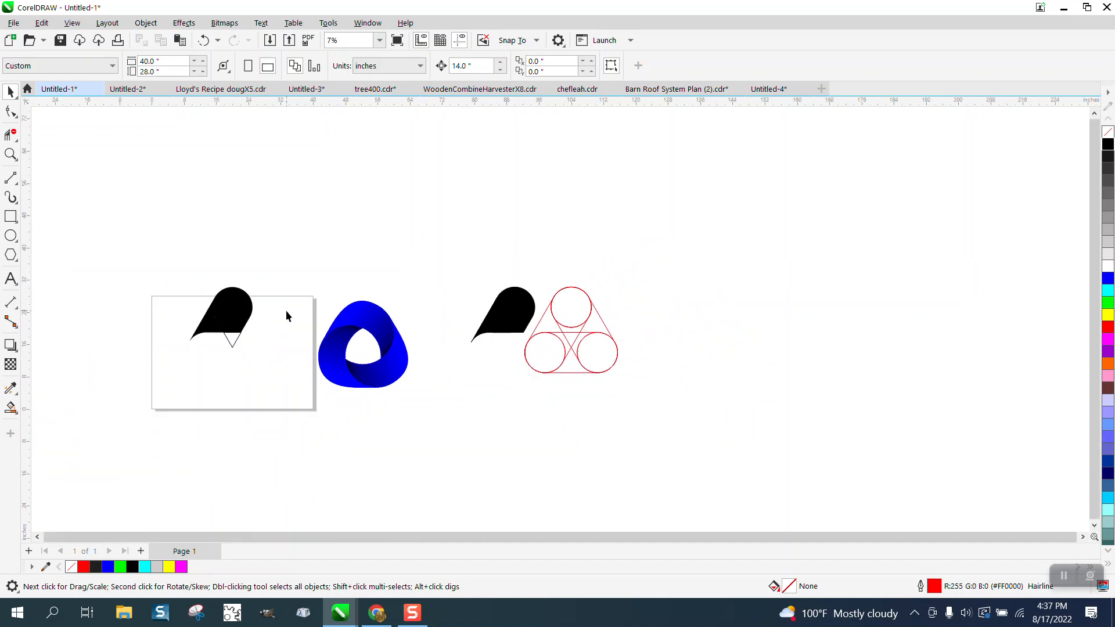
- Move the outlined combined shape away from the red construction to just above the older black shape on the page
click(500, 316)
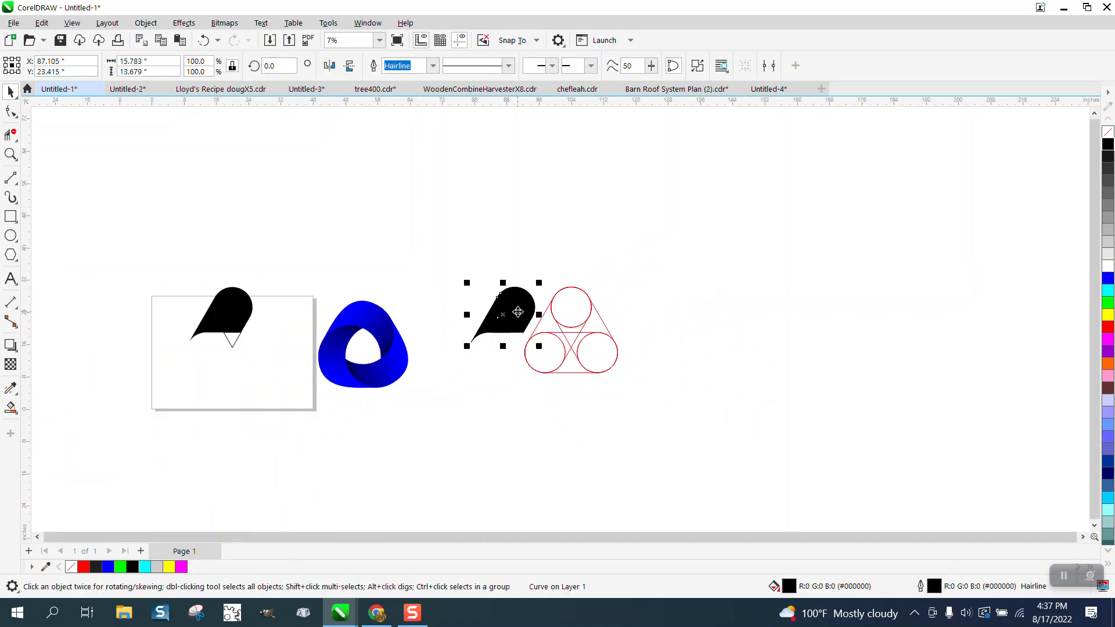
key(Left)
key(Left)
key(Left)
key(Left)
key(Left)
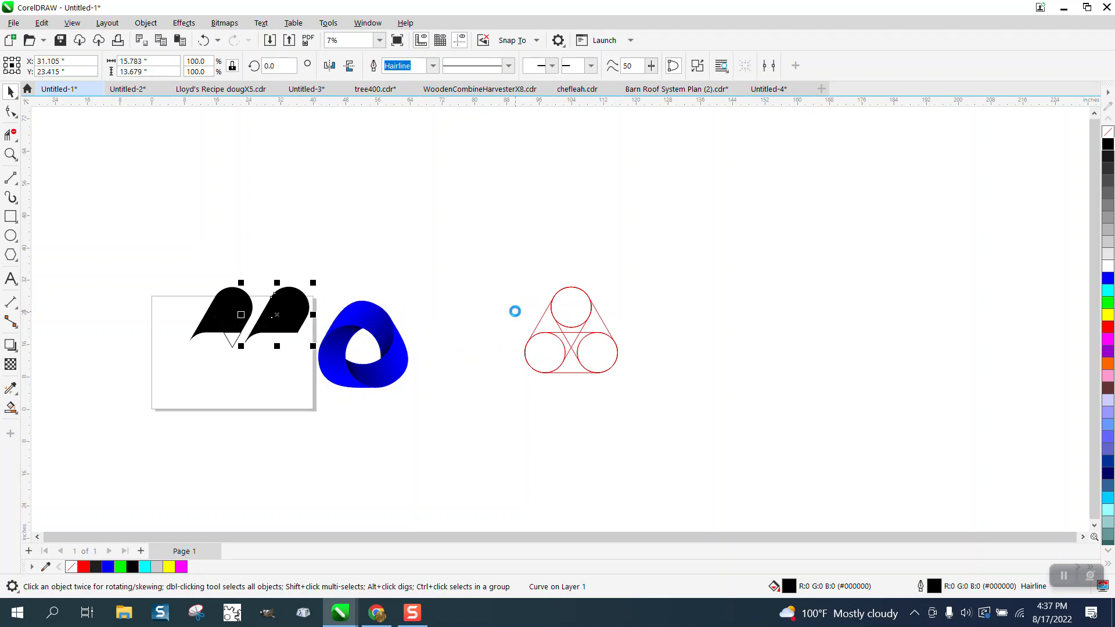
key(Up)
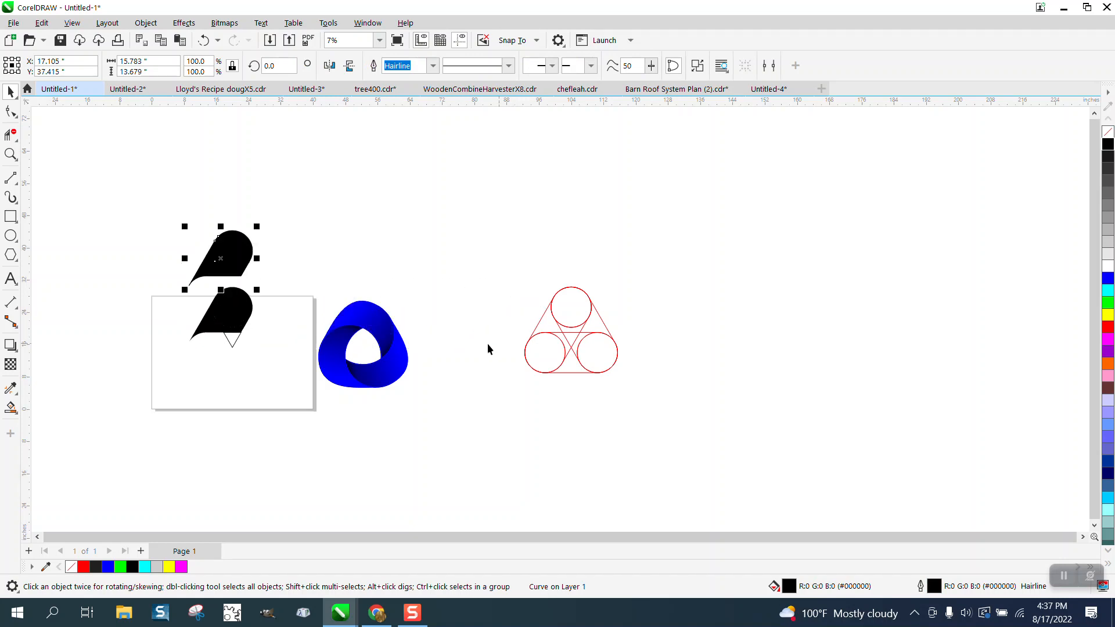
- Move the older black shape left off the page and bring the outlined shape down onto the small triangle
click(238, 315)
key(Left)
key(Left)
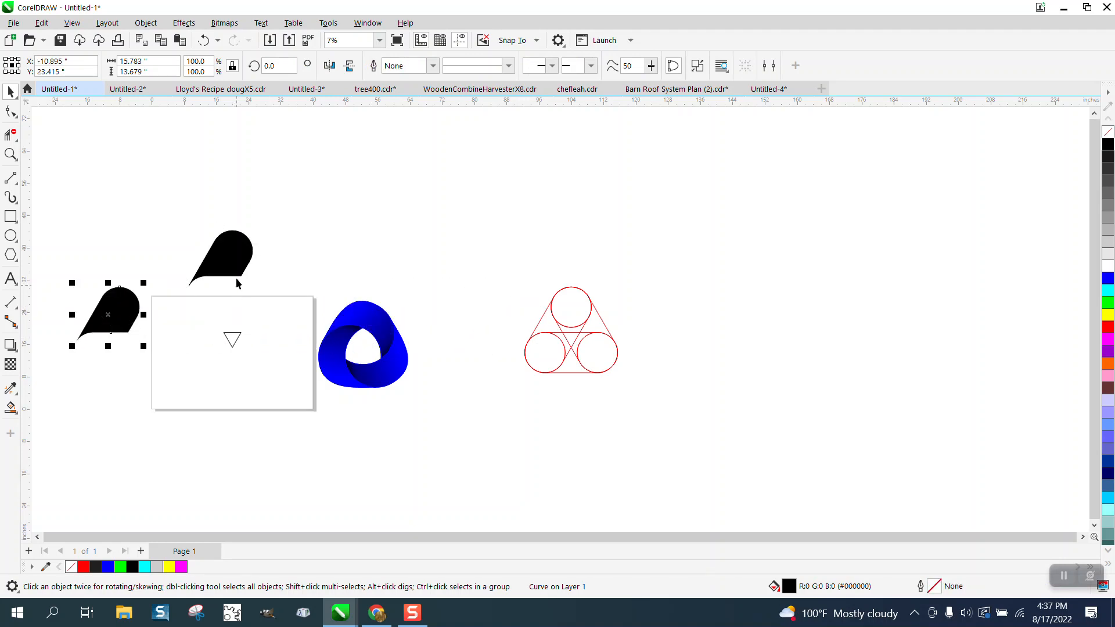
click(237, 269)
key(Down)
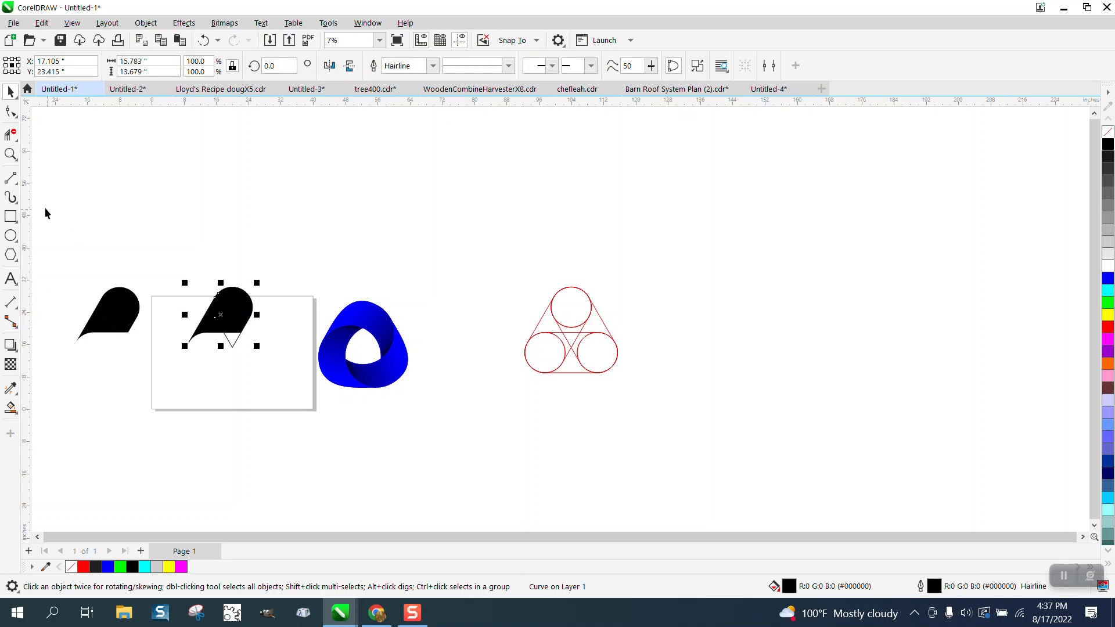
- Fill the ribbon shape above the small triangle with cyan and remove its outline
click(10, 154)
drag(165, 246, 349, 394)
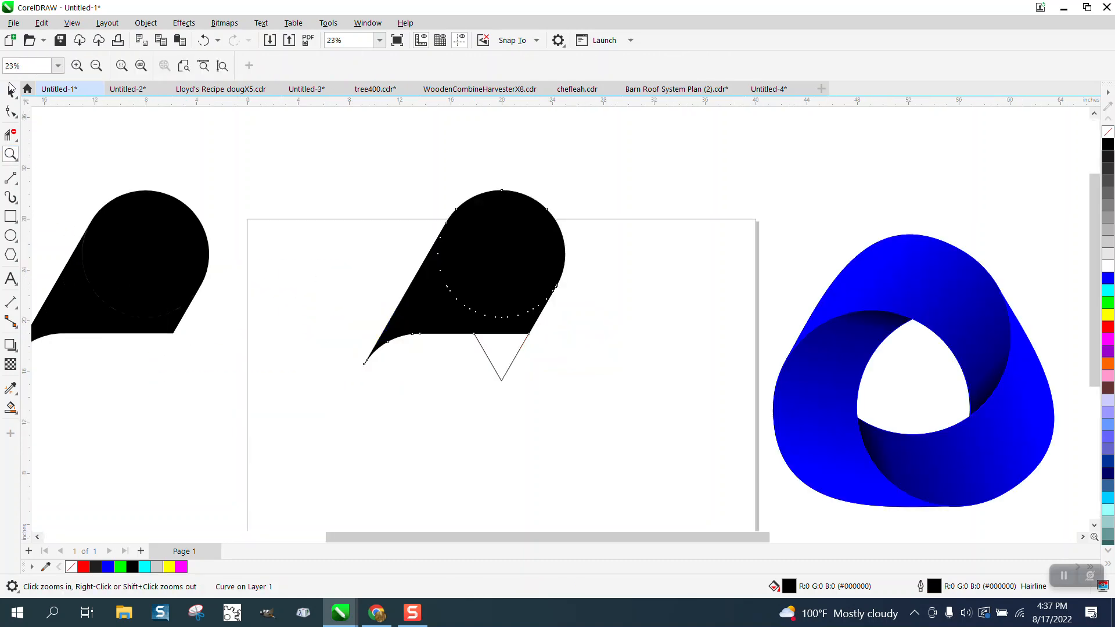
click(11, 93)
click(1107, 290)
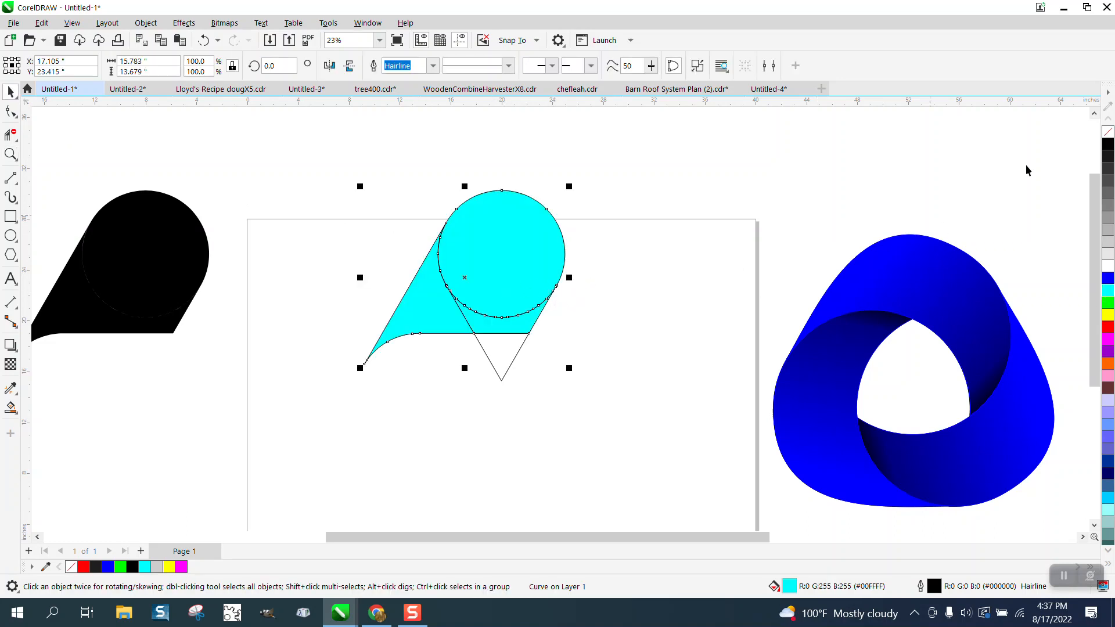
right_click(1108, 132)
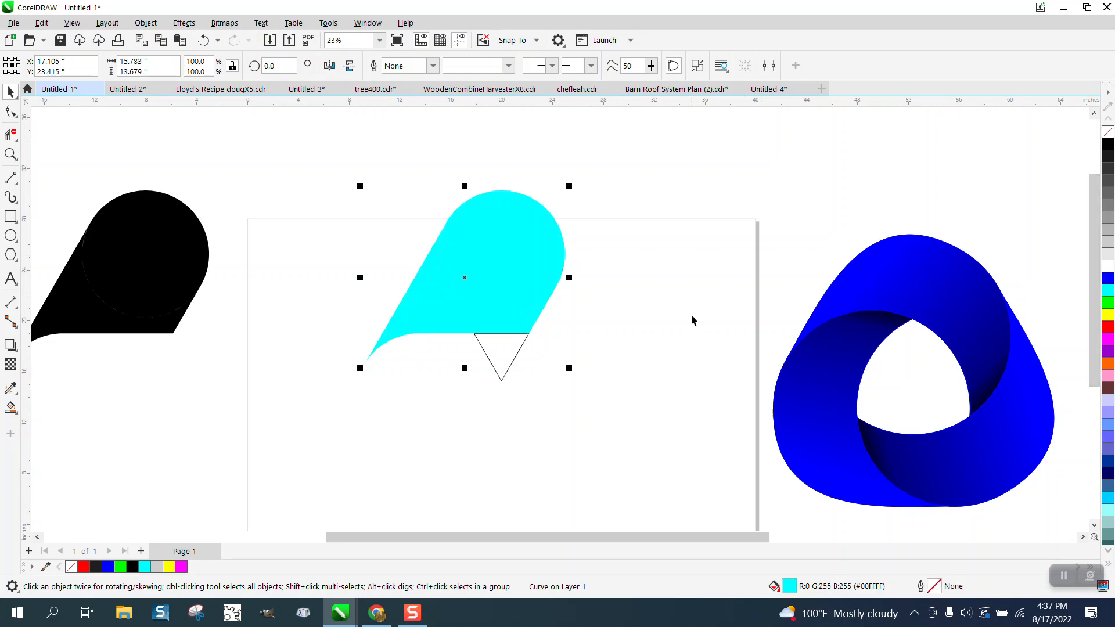
- Draw a straight 2-Point Line from the midpoint of the small triangle's left edge to its upper-right corner
click(504, 369)
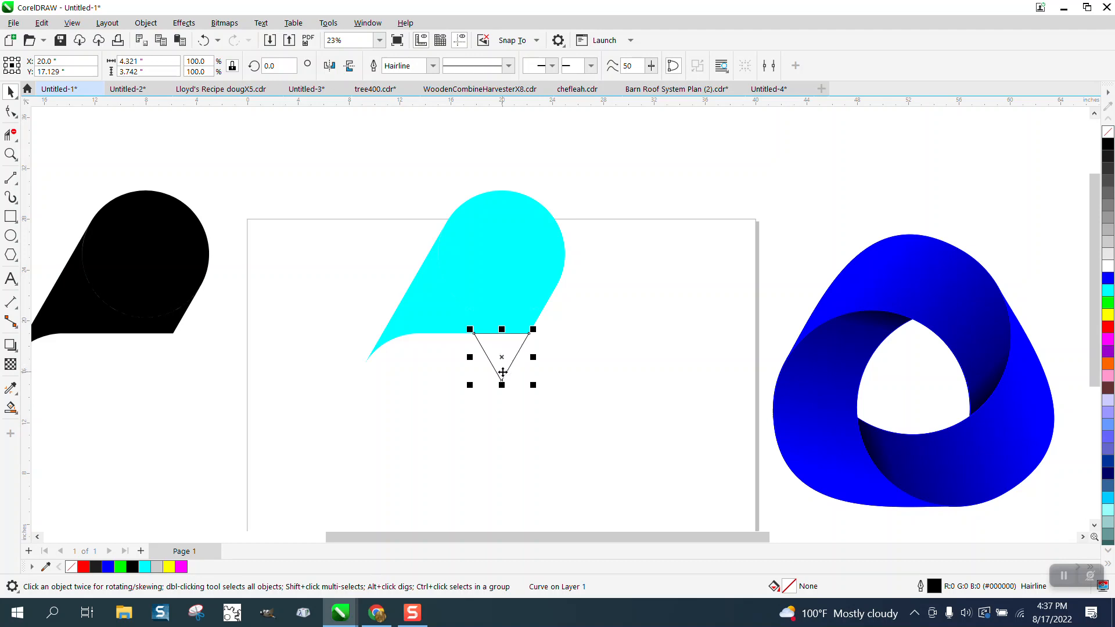
click(11, 154)
drag(442, 295, 629, 404)
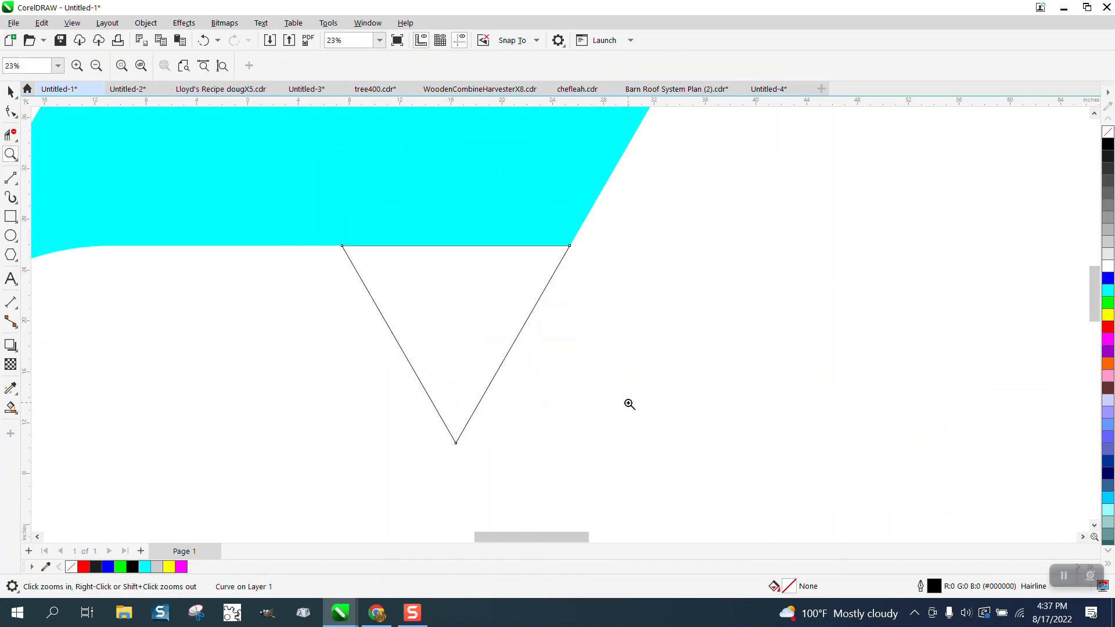
click(10, 92)
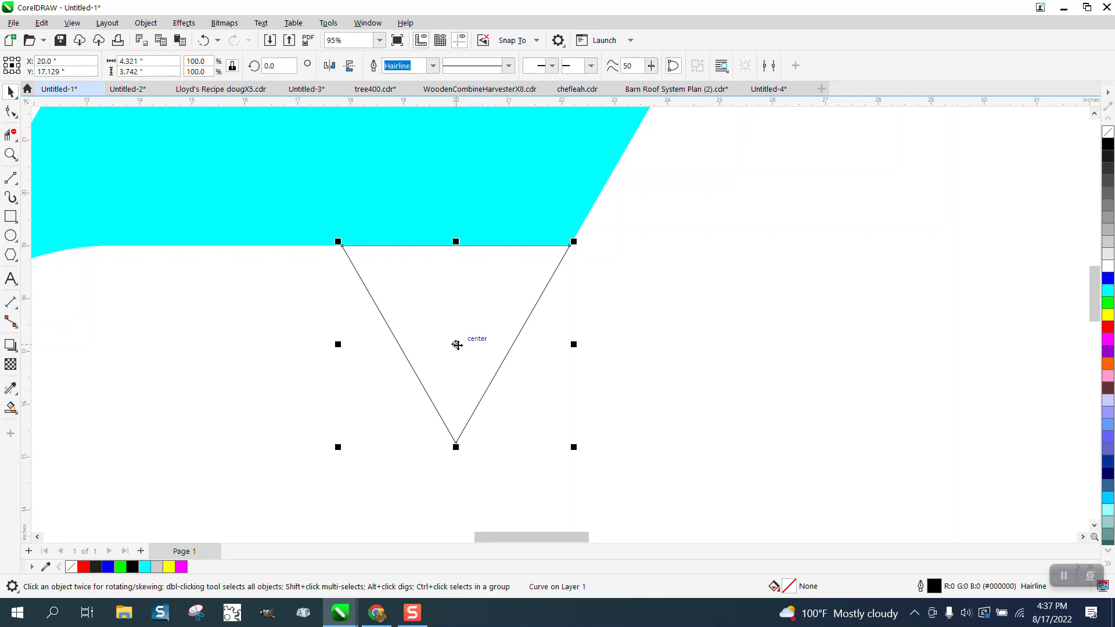
click(10, 178)
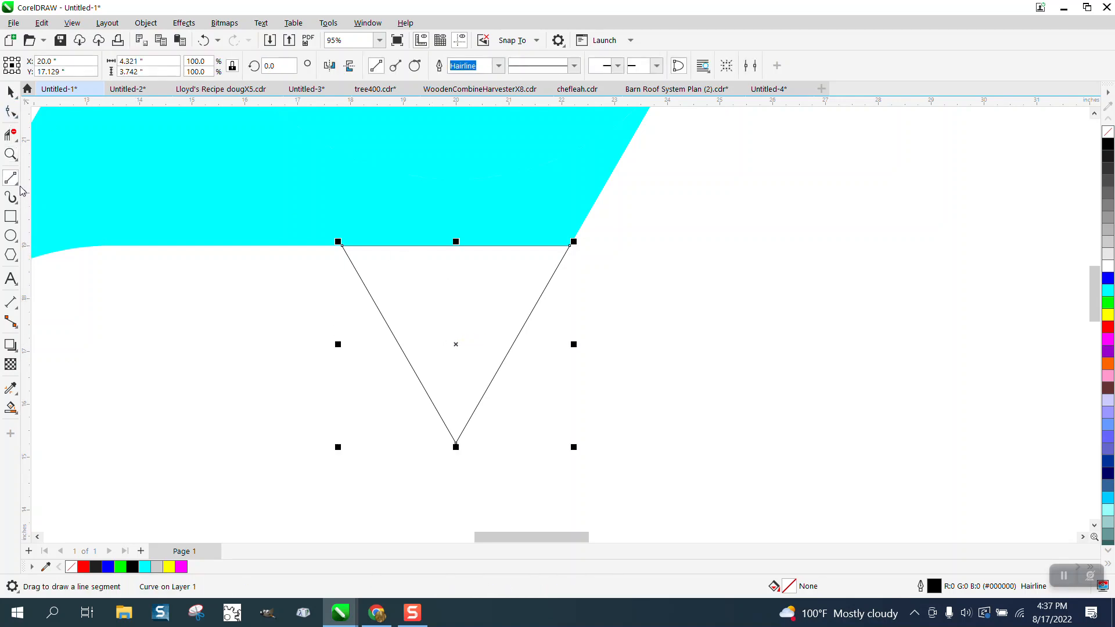
click(15, 182)
click(57, 193)
mouse_move(400, 345)
mouse_down()
mouse_move(535, 291)
mouse_move(569, 246)
mouse_up()
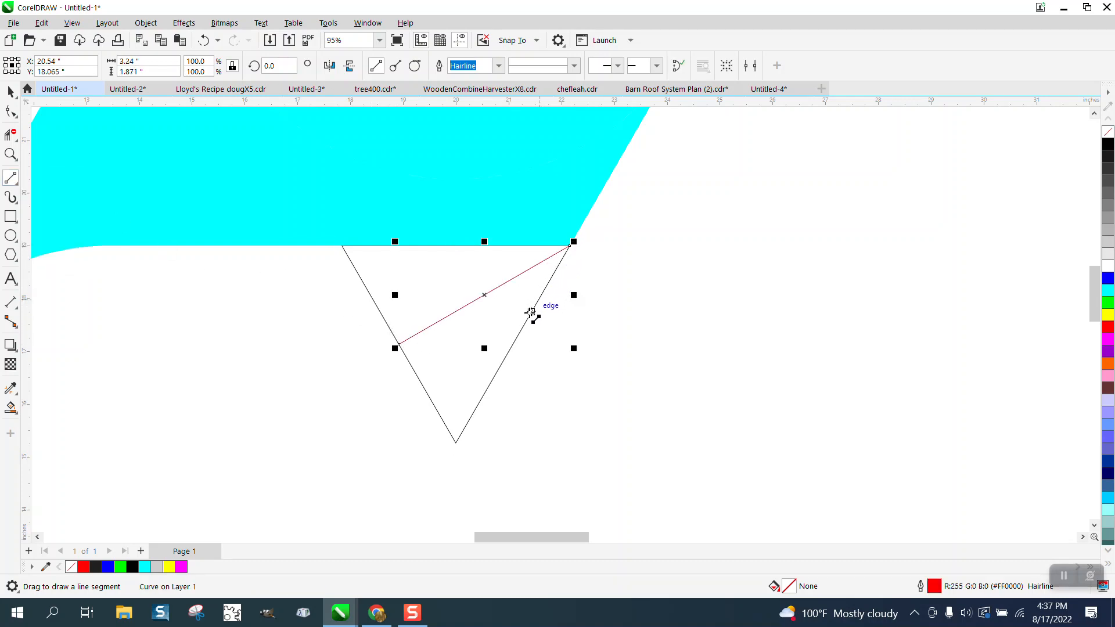
- Draw a straight 2-Point Line from the midpoint of the small triangle's right edge to its upper-left corner
drag(512, 344, 343, 246)
scroll(352, 351, down, 2)
scroll(489, 370, down, 3)
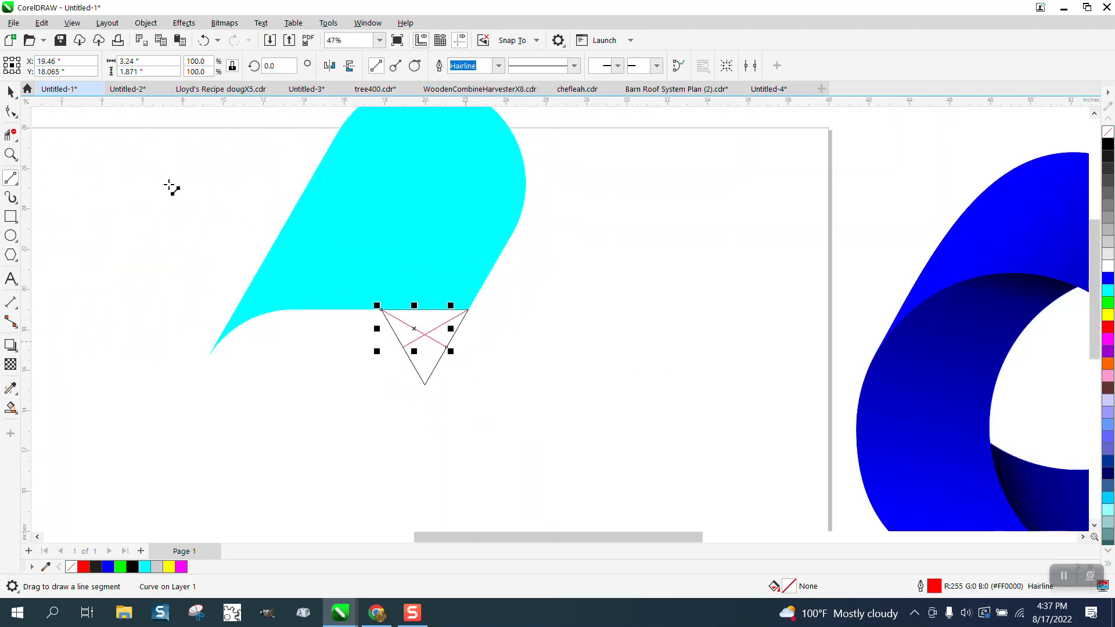
- Move the cyan ribbon's rotation centre to the crossing of the two red lines in the small triangle
click(11, 91)
click(412, 206)
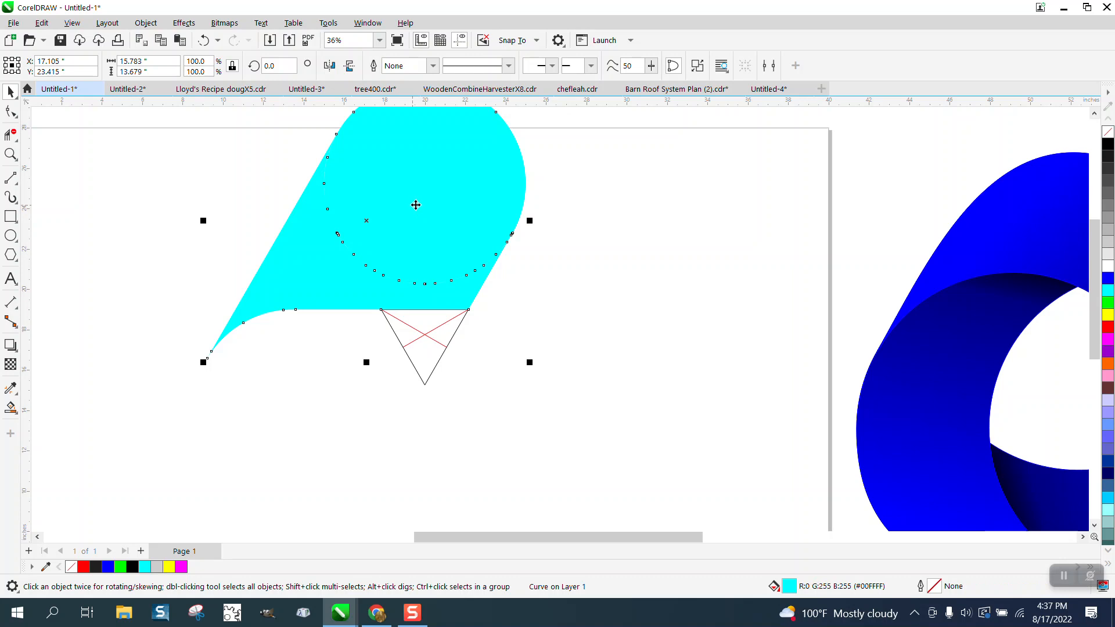
click(442, 212)
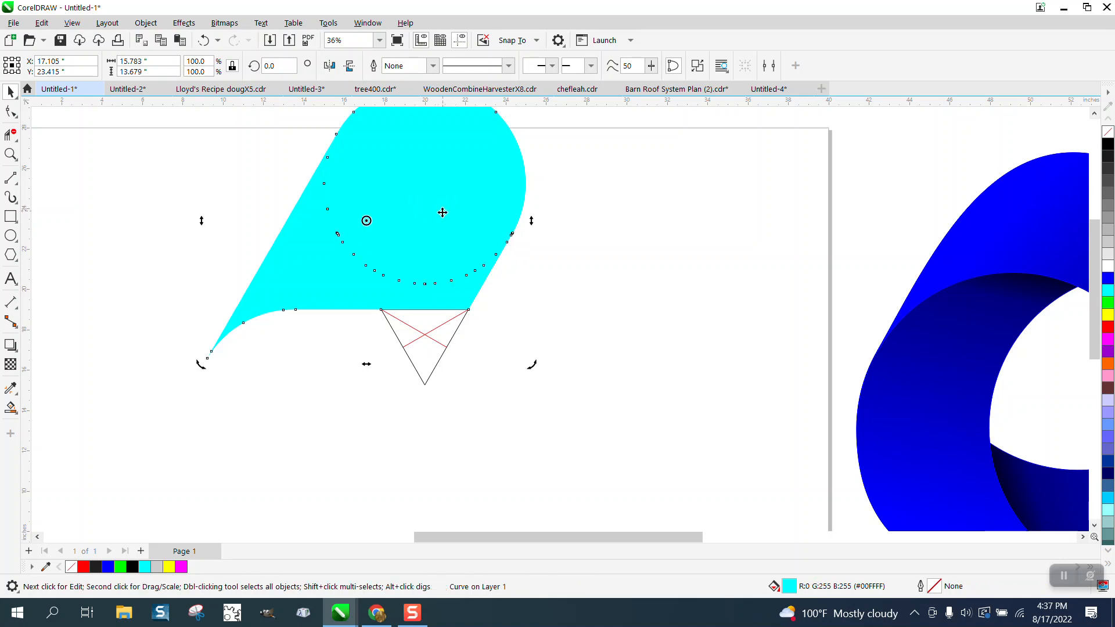
mouse_move(366, 221)
mouse_down()
mouse_move(409, 281)
mouse_move(425, 335)
mouse_up()
scroll(601, 355, down, 2)
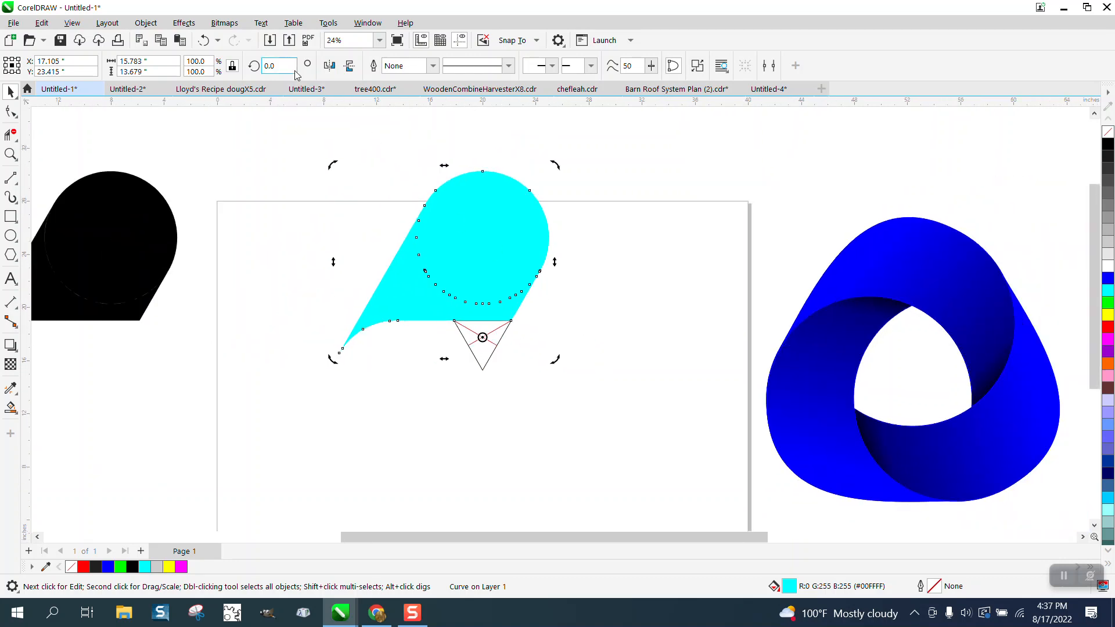
- Rotate a copy of the cyan ribbon by 120 degrees about that centre and repeat the operation for a third ribbon
text(120)
key(Return)
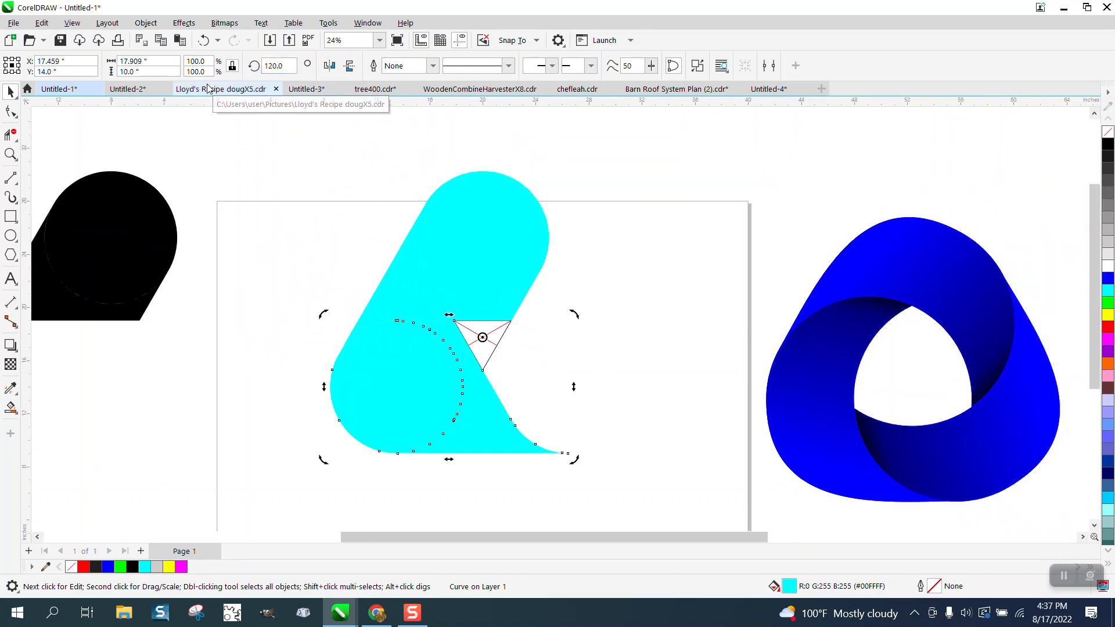
key(ctrl+r)
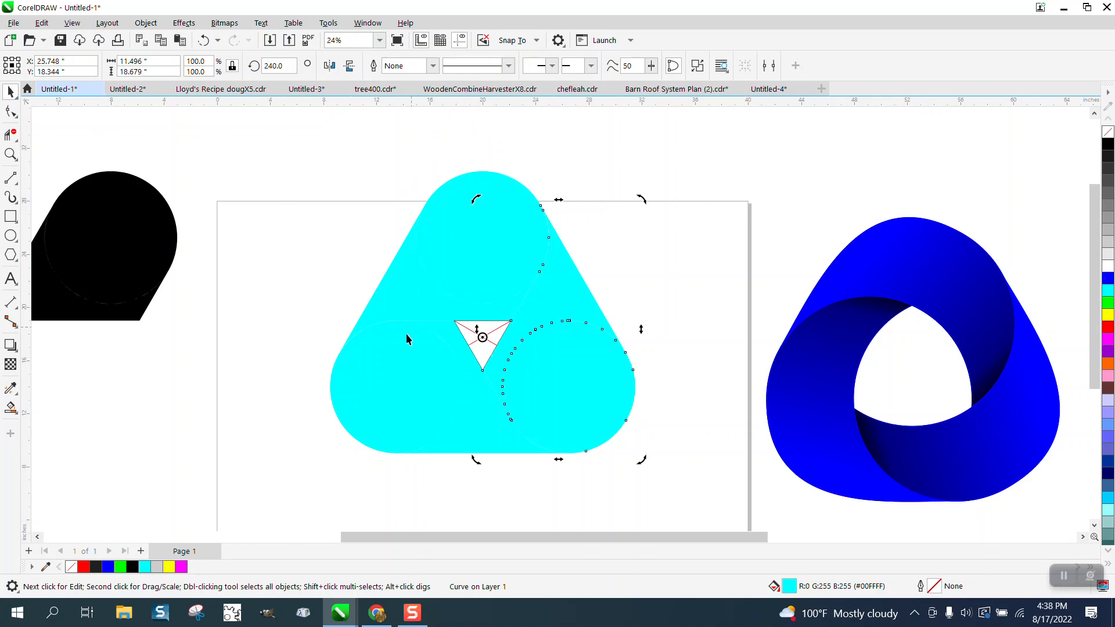
- Delete the top and lower-left cyan ribbons, keeping only the one on the right
click(197, 260)
click(477, 232)
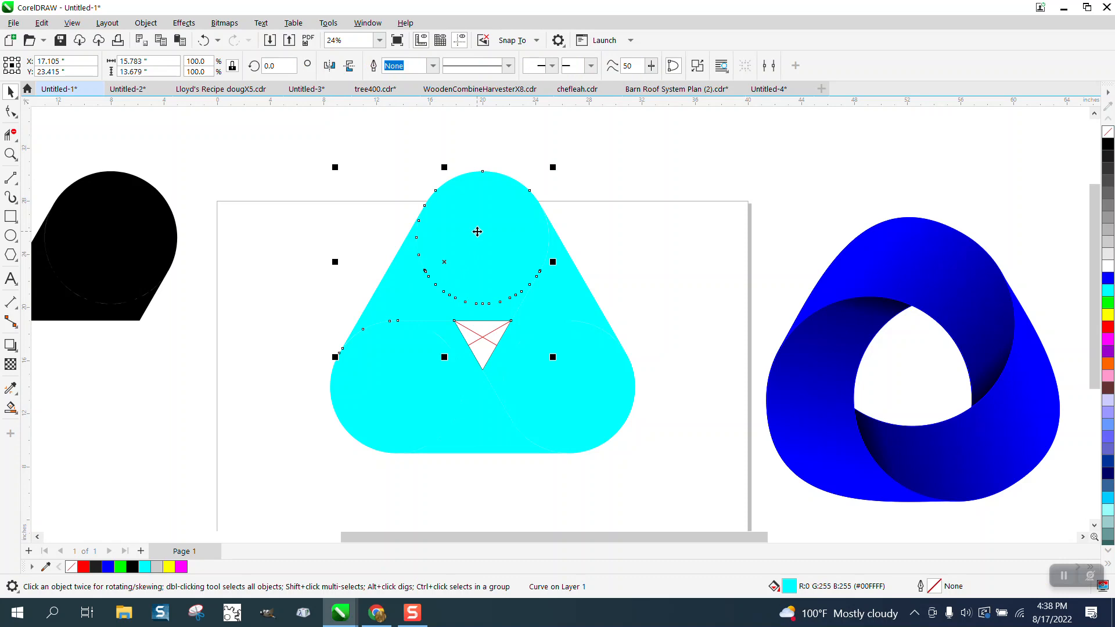
key(Delete)
click(437, 365)
key(Delete)
- Apply an Interactive Fill gradient to the remaining ribbon, from blue at its upper-right edge to black at its lower-left edge
click(588, 363)
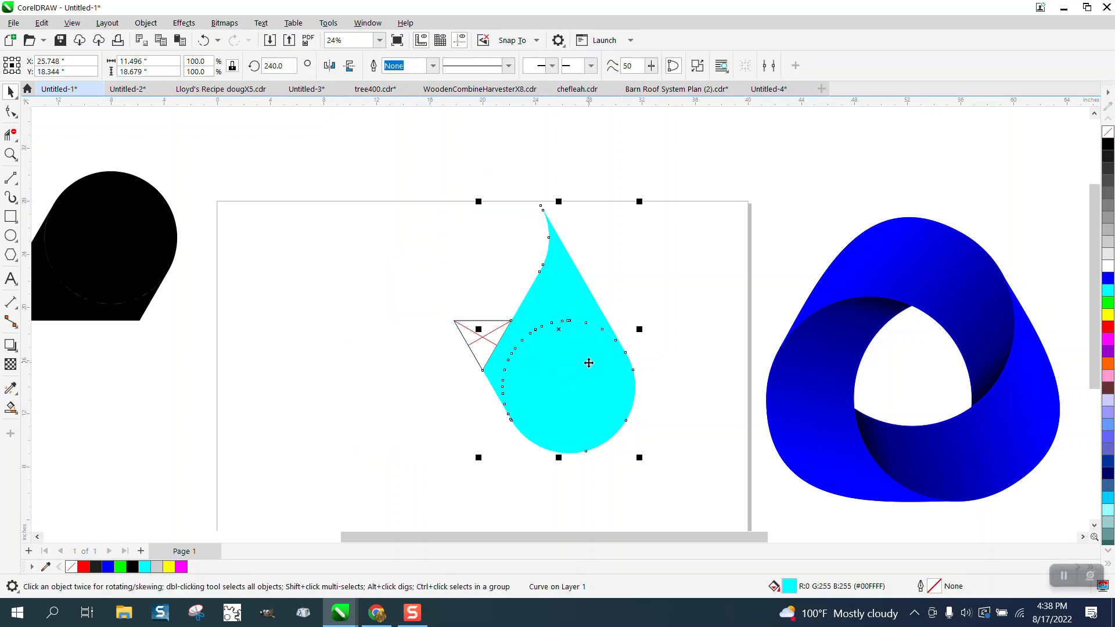
click(13, 410)
click(18, 414)
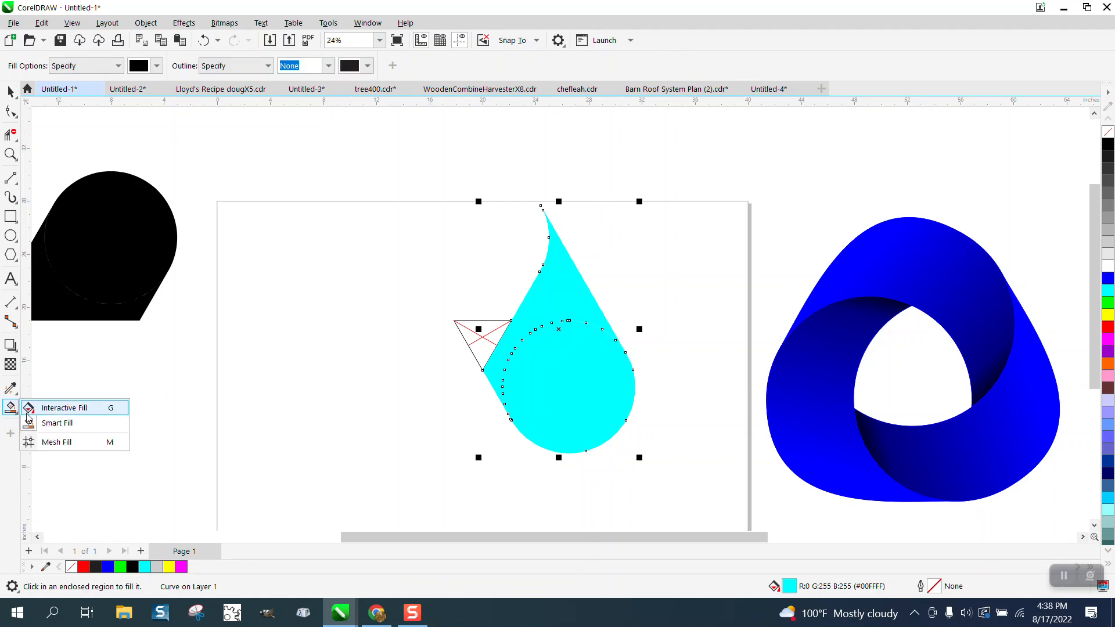
click(47, 405)
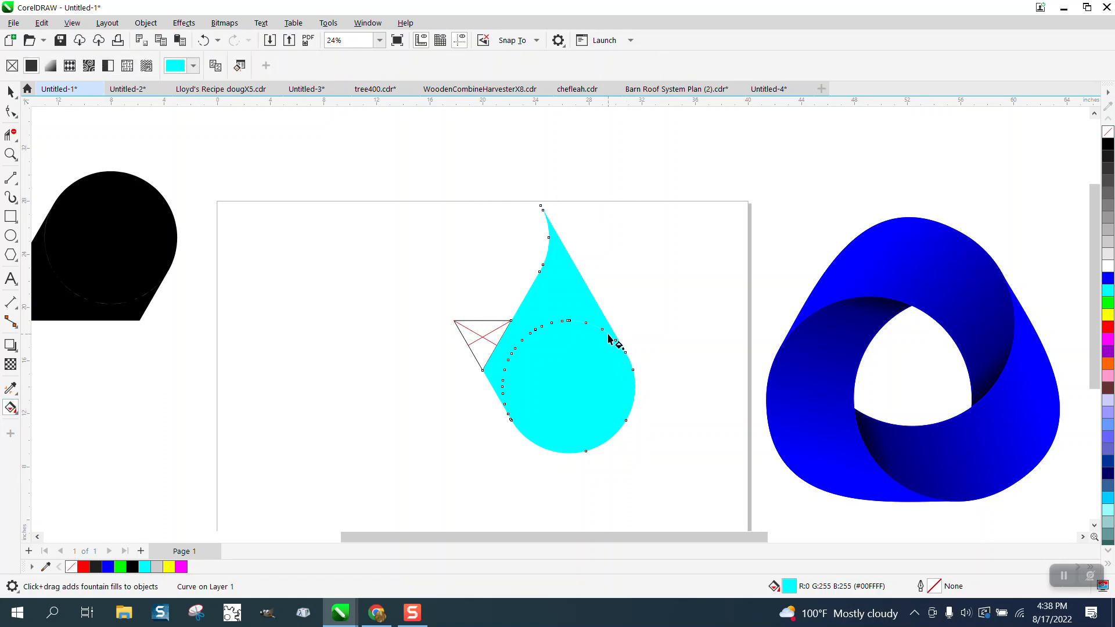
drag(608, 334, 492, 413)
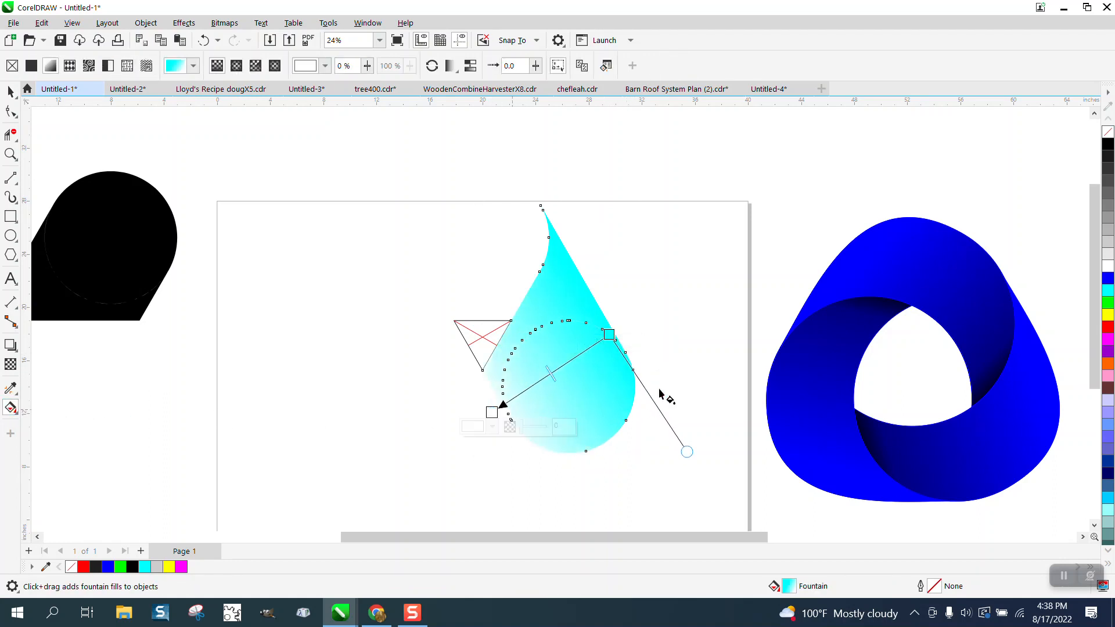
drag(1109, 152, 492, 412)
drag(1108, 279, 609, 334)
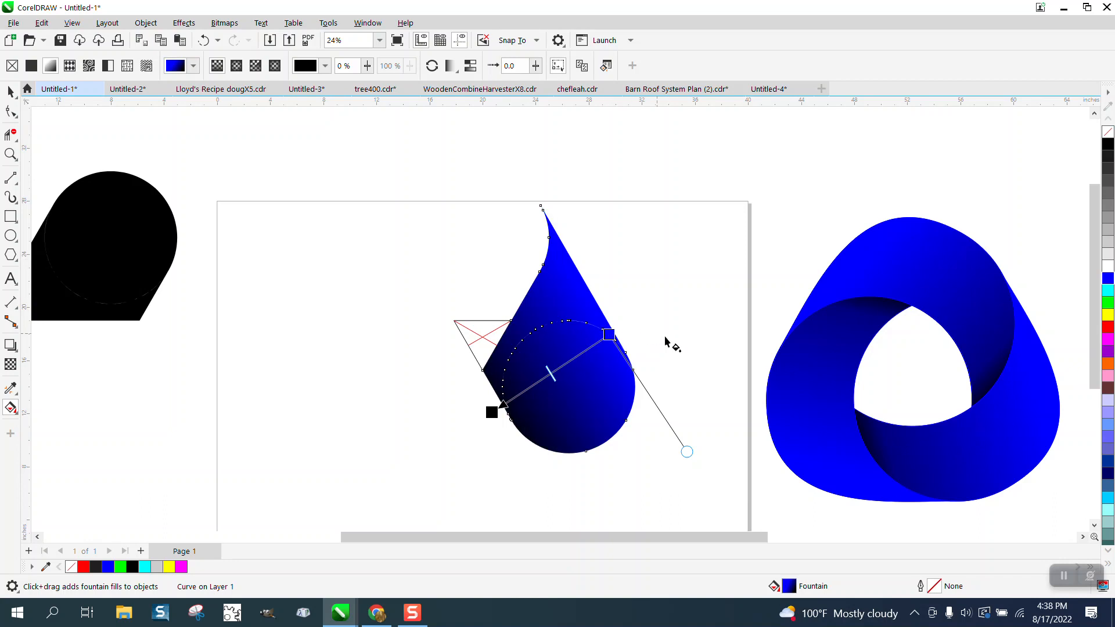
- Create two more gradient ribbons by rotating copies in 120-degree increments about the small triangle's centre
click(11, 92)
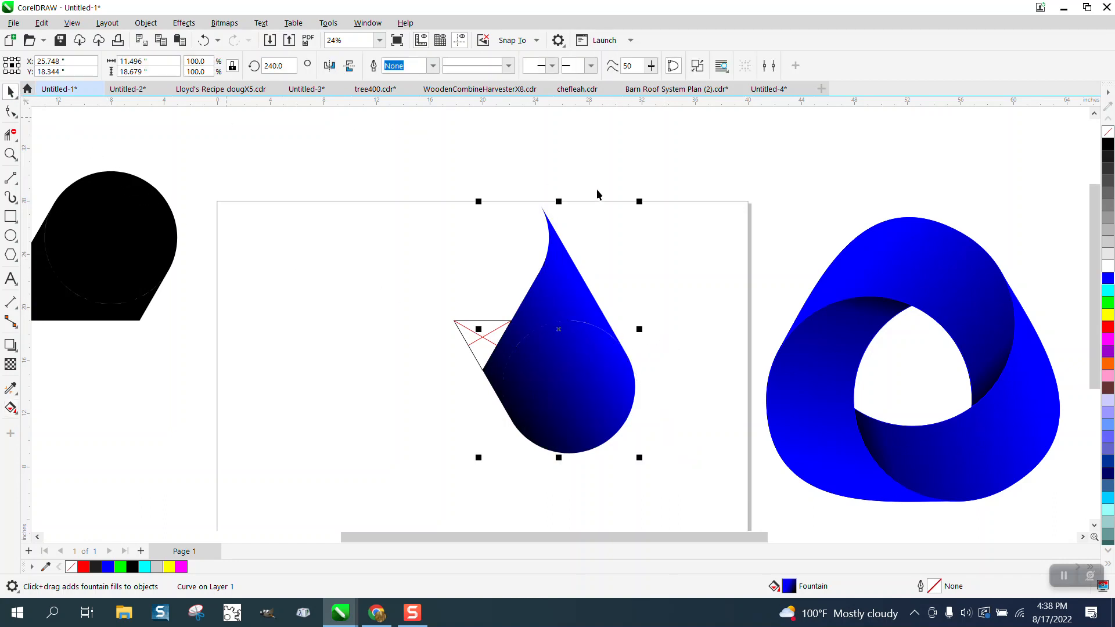
click(576, 288)
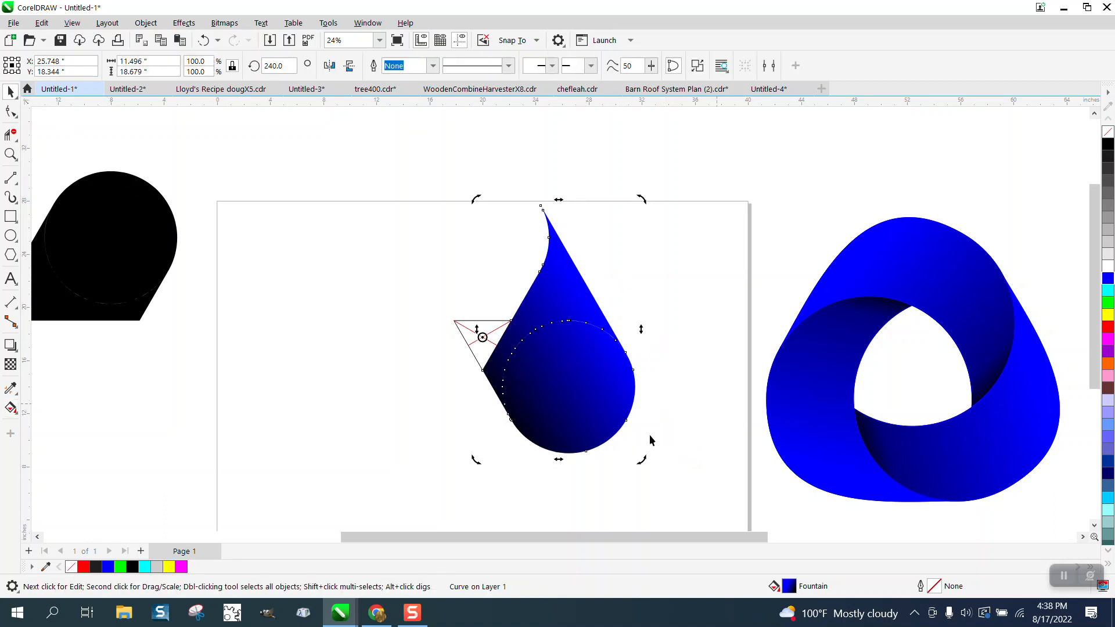
click(650, 304)
click(567, 324)
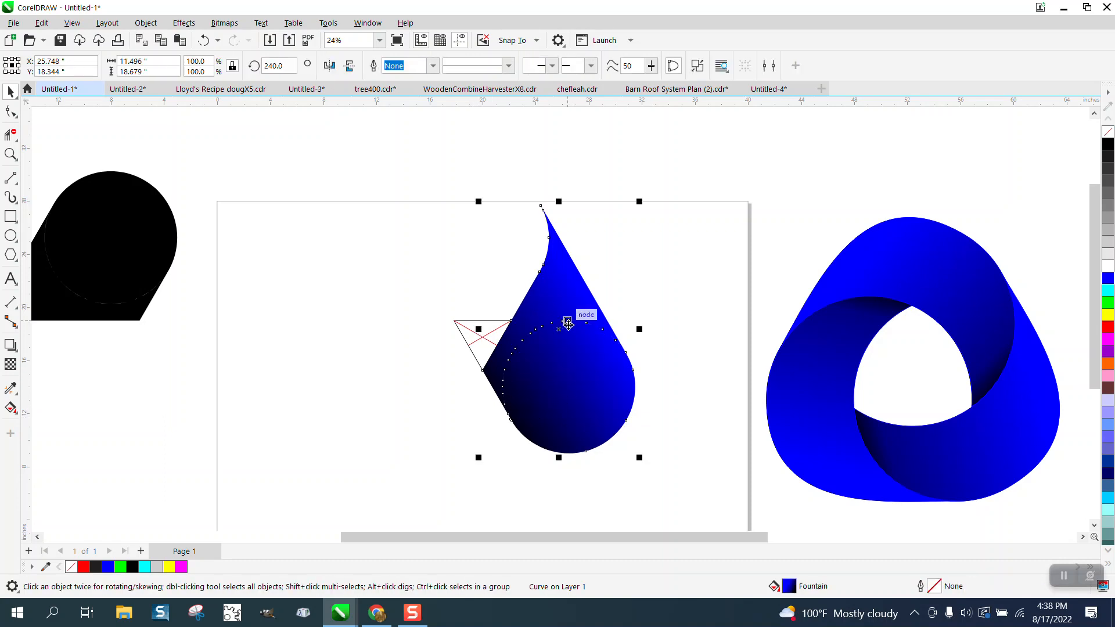
click(567, 324)
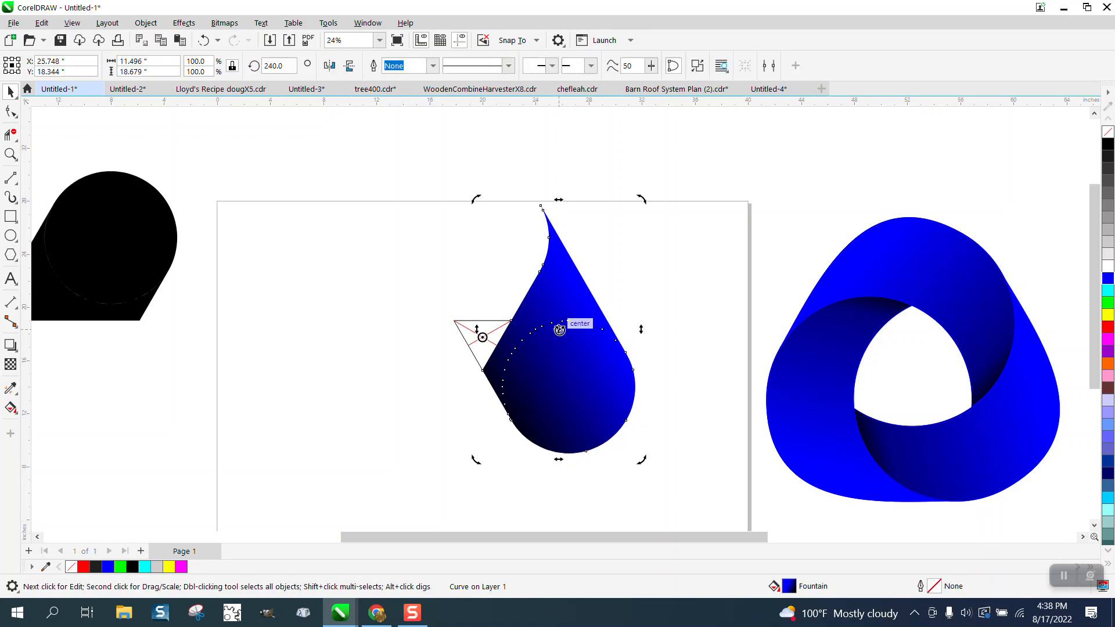
click(296, 66)
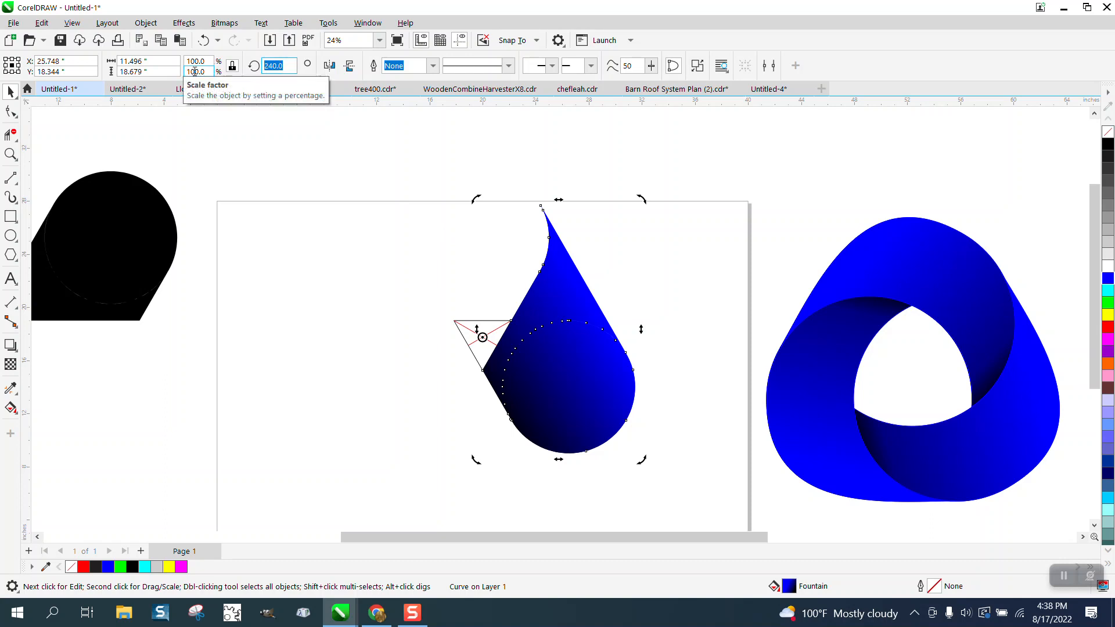
text(120)
key(Return)
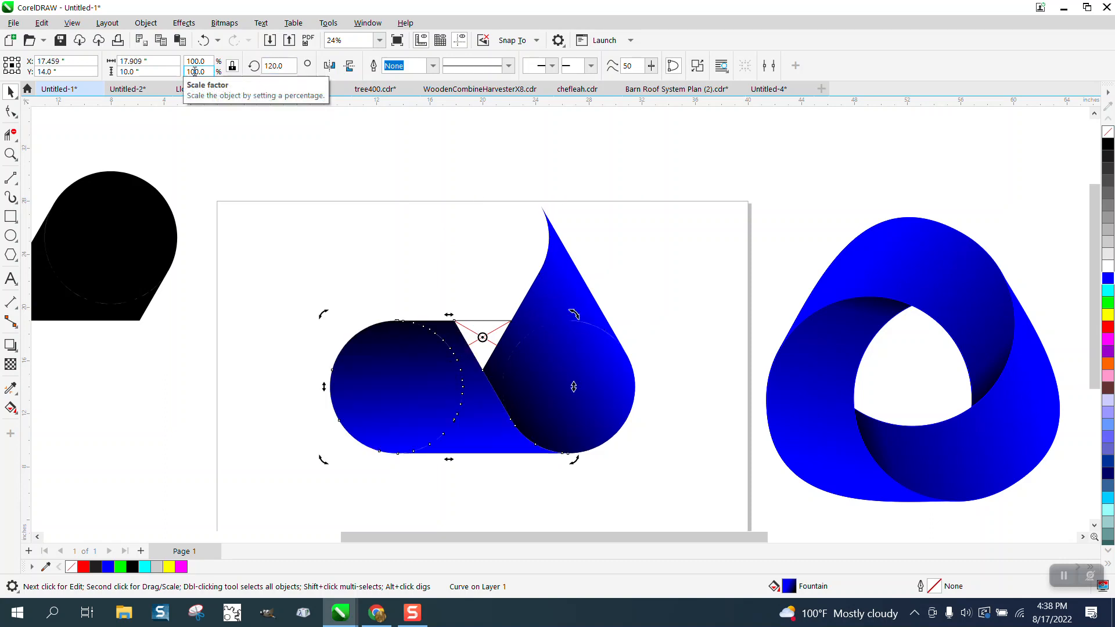
click(633, 141)
- Delete the small triangle and both red centre lines from the middle of the ribbon design
click(483, 338)
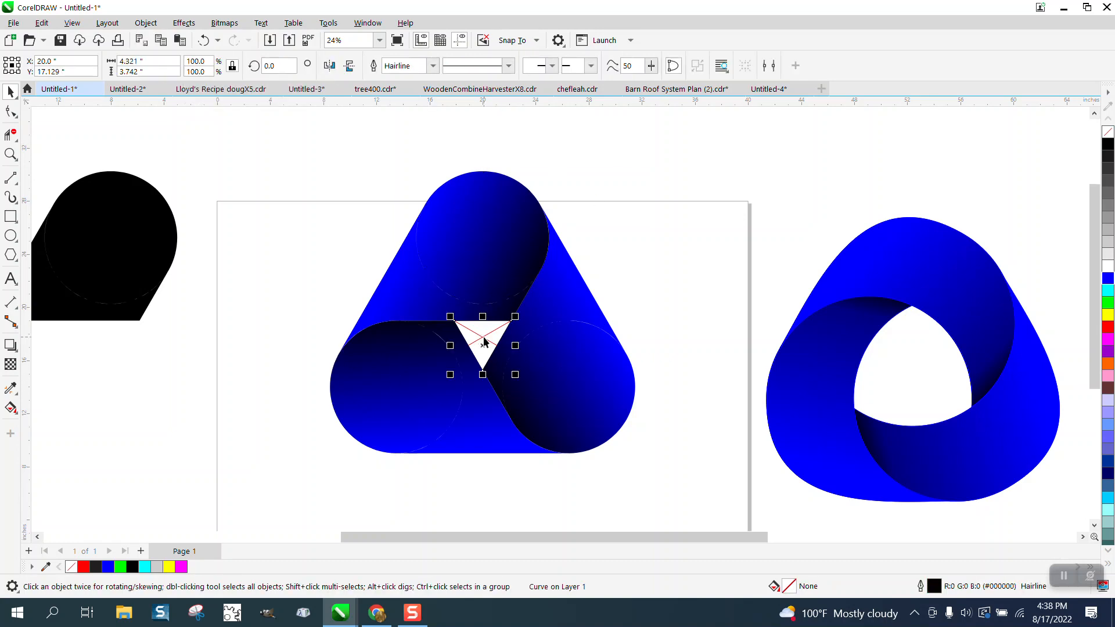
click(485, 343)
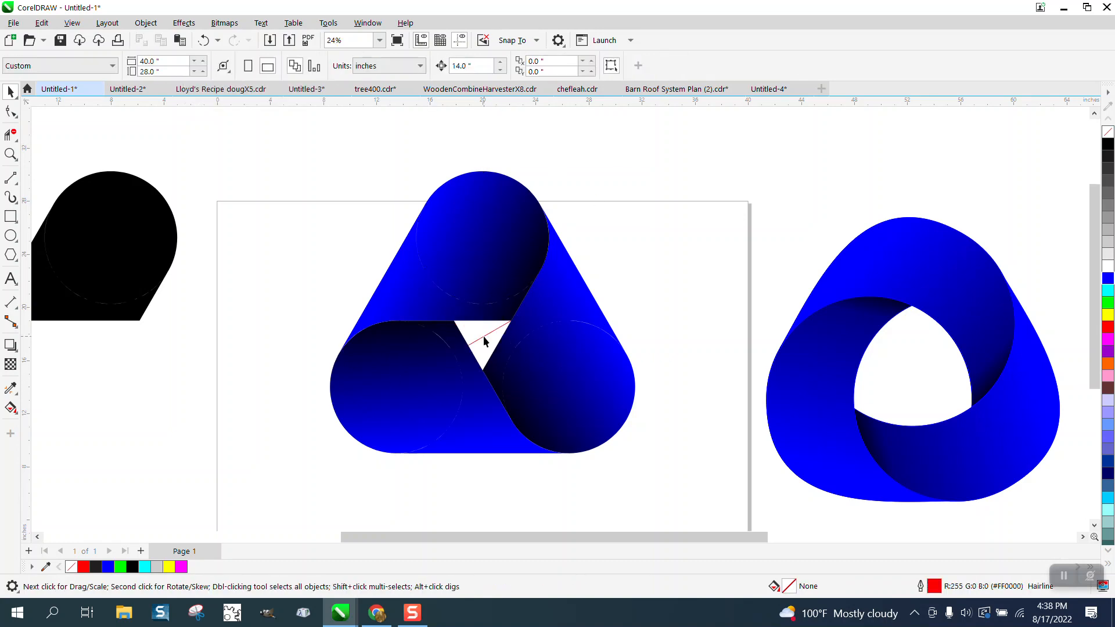
click(483, 336)
key(Delete)
- Examine the faint arcs inside the assembled ribbon triangle up close and view it beside the other designs
scroll(434, 342, down, 3)
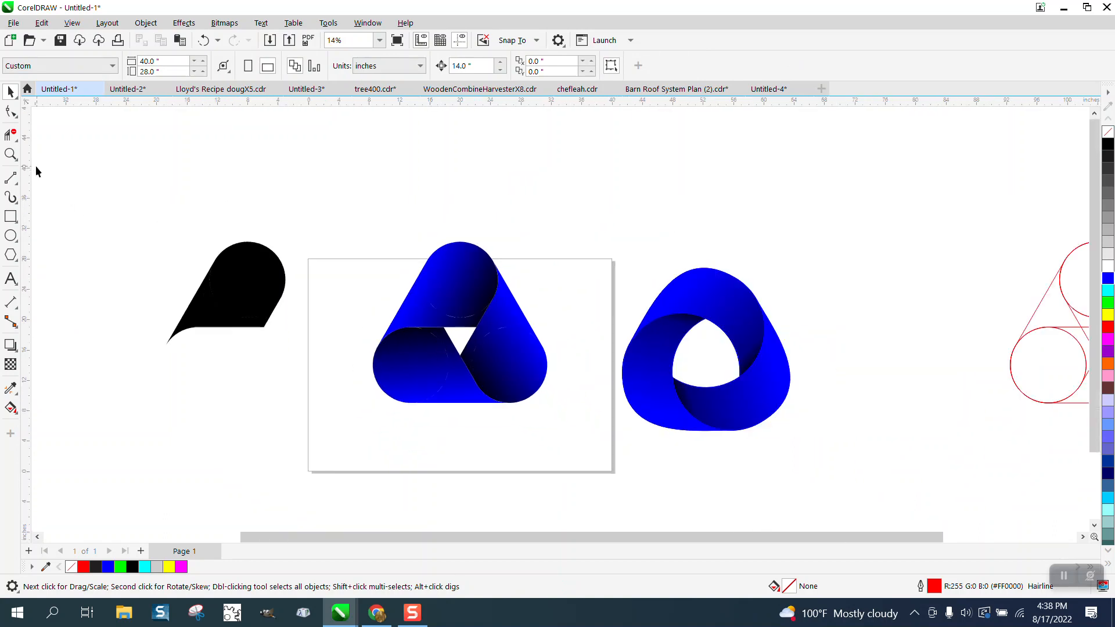
click(11, 153)
drag(400, 311, 519, 394)
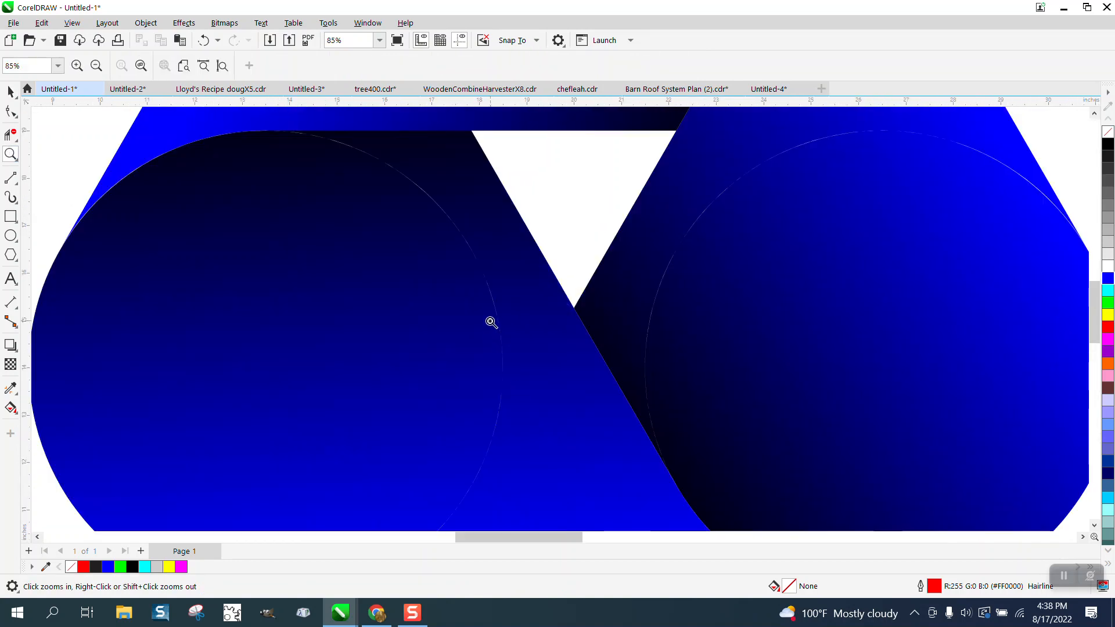
scroll(428, 212, down, 4)
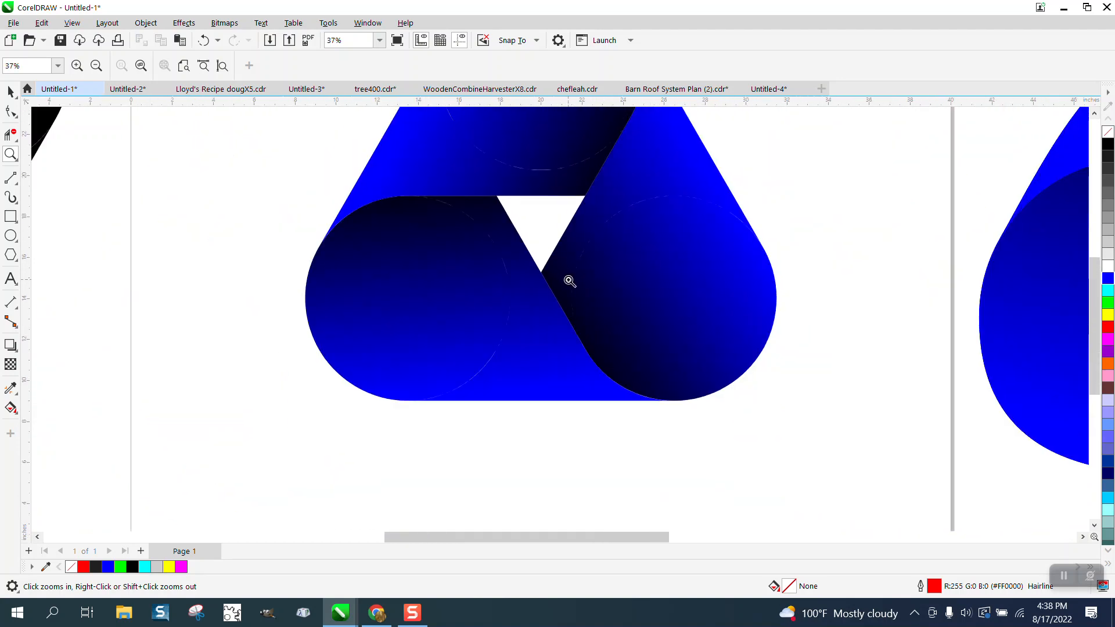
scroll(569, 281, down, 4)
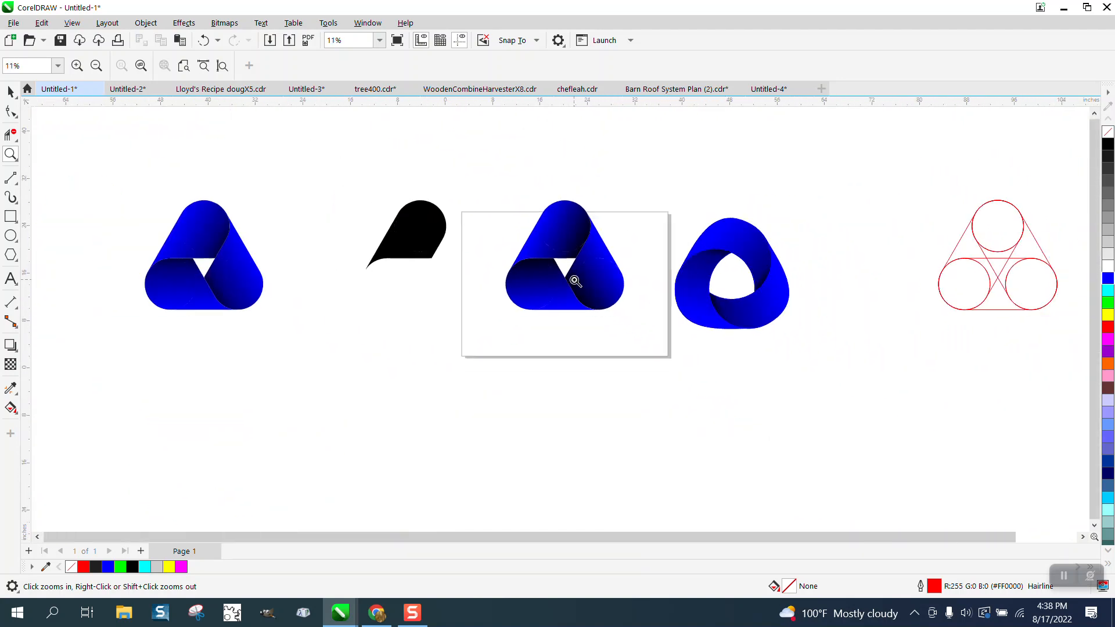
scroll(574, 281, down, 1)
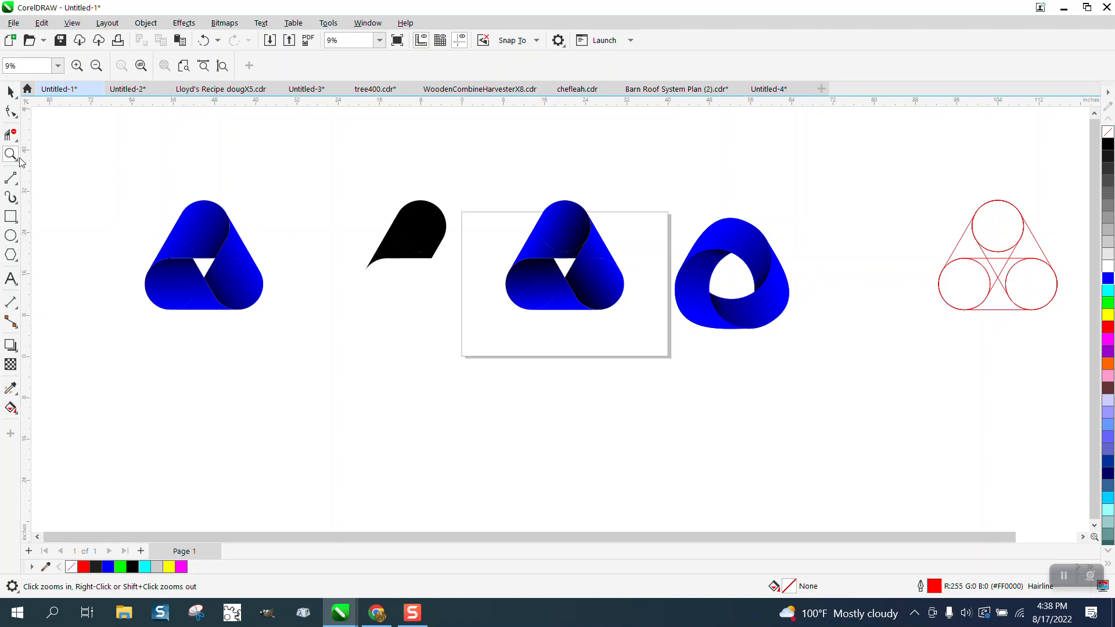
- Delete the inner arc of the upper red circle and the tangent line segment beneath its left side with Virtual Segment Delete
drag(948, 199, 1077, 328)
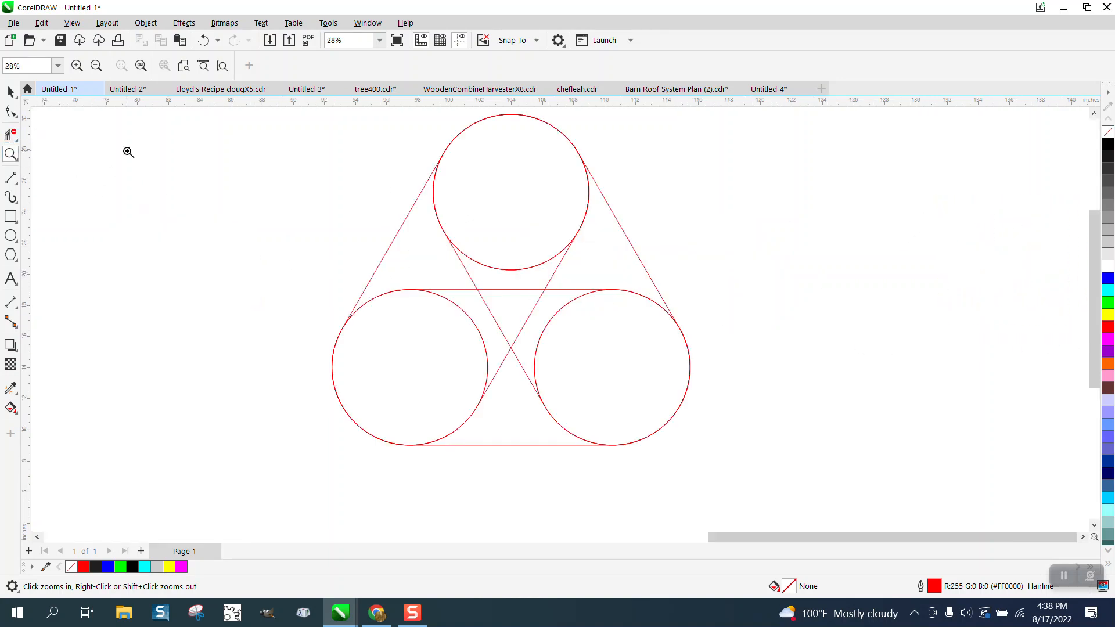
click(5, 136)
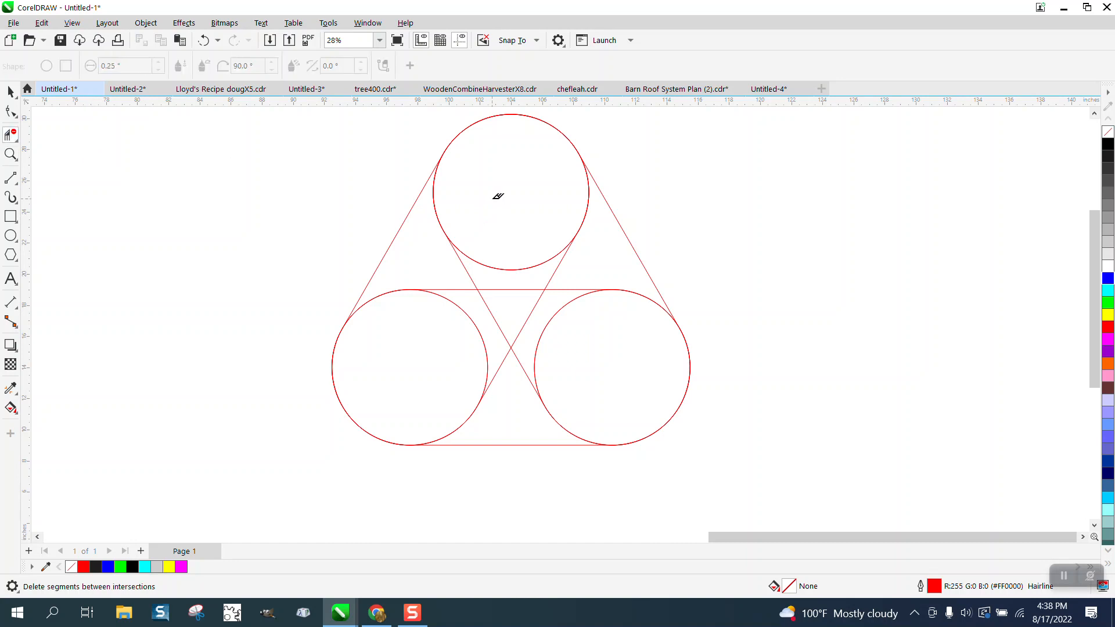
drag(477, 203, 552, 262)
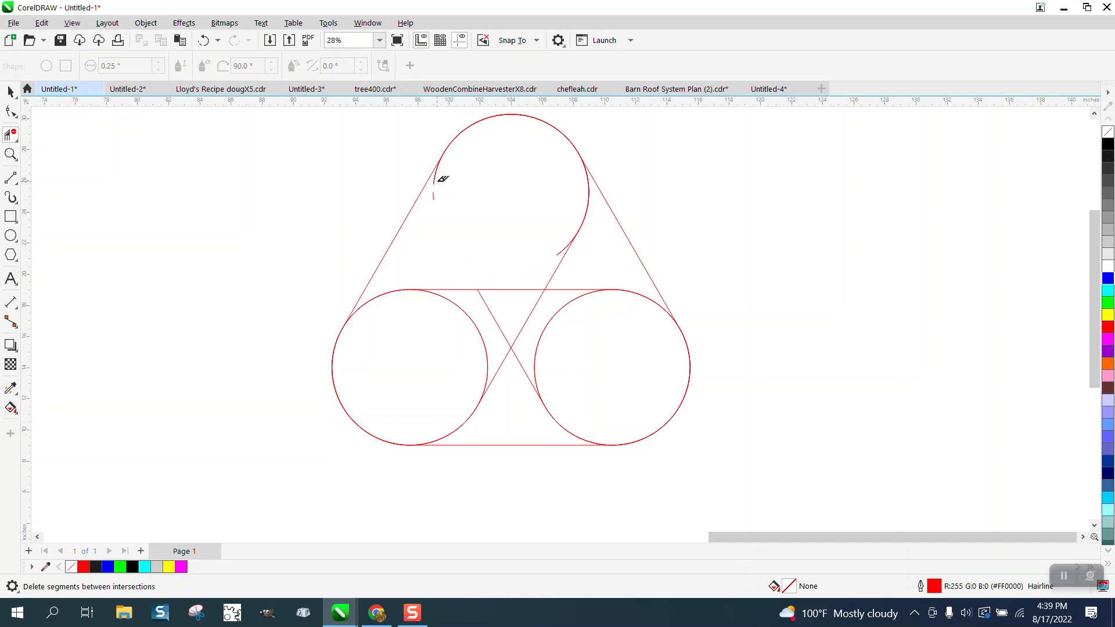
click(436, 174)
- Remove the leftover arc stub beyond the tangent point on the left side of the upper circle
click(11, 154)
drag(394, 143, 531, 224)
click(10, 133)
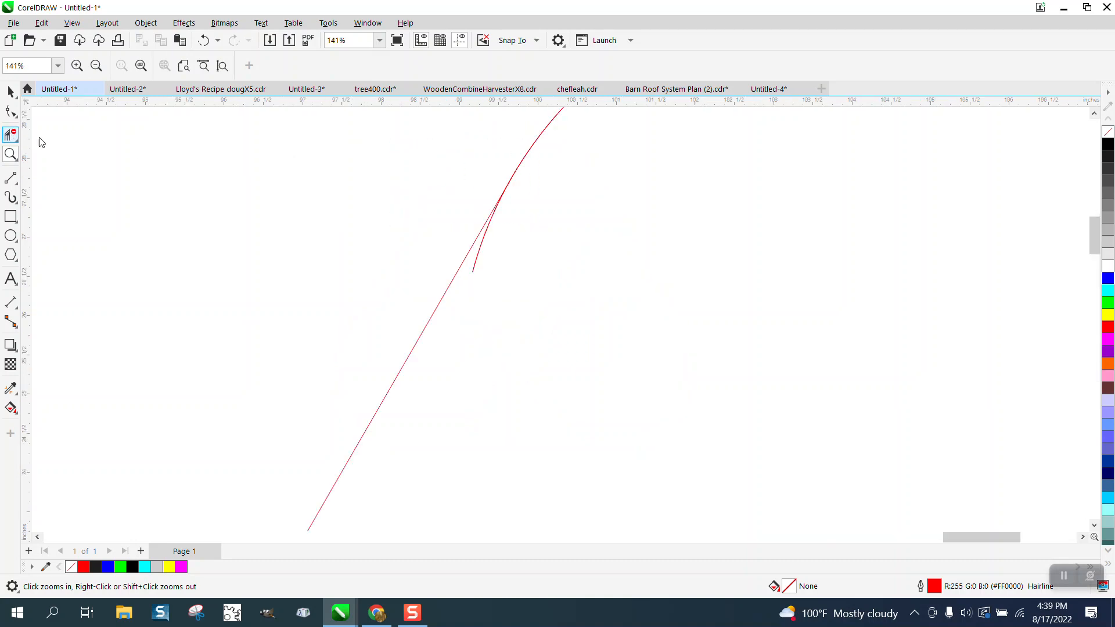
click(481, 242)
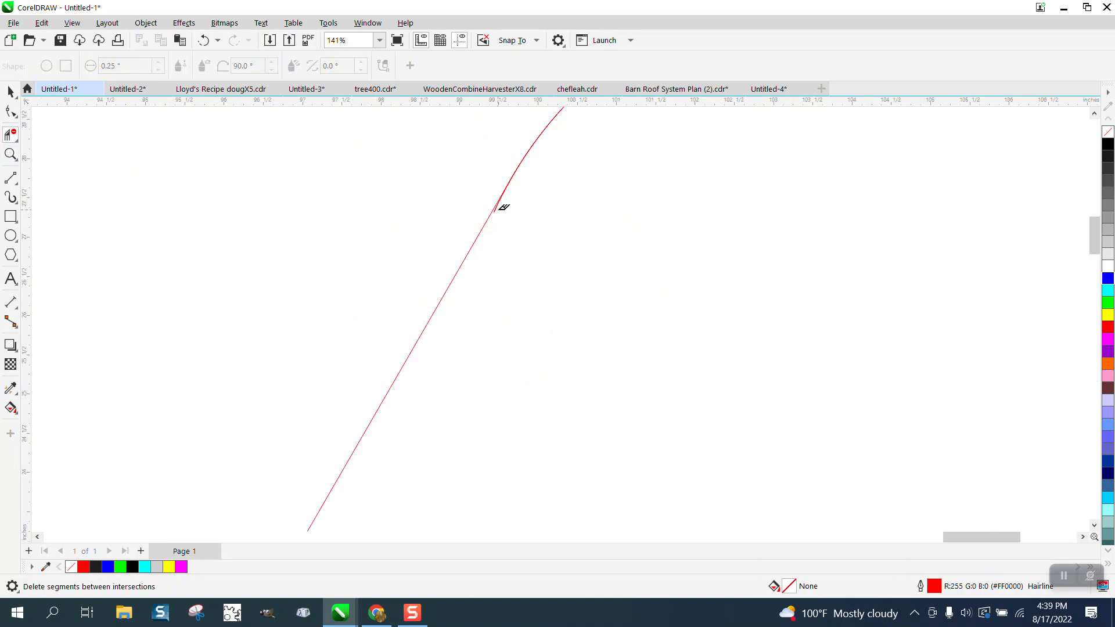
- Remove the leftover arc stub where the upper circle's lower-right side meets the inner tangent line
scroll(377, 194, down, 6)
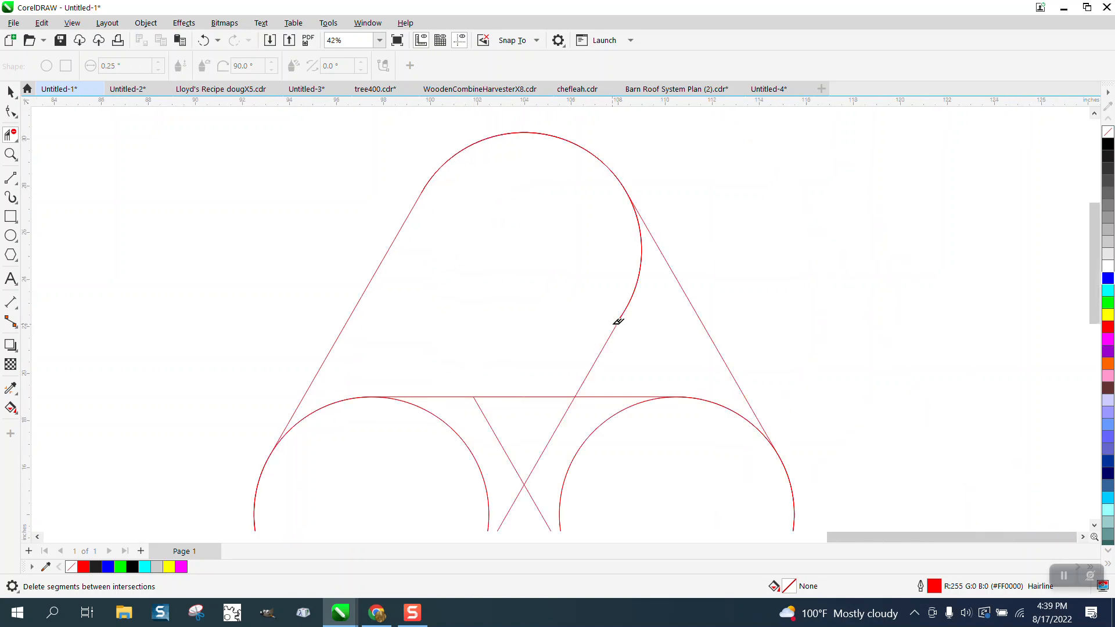
click(10, 154)
drag(680, 352, 679, 351)
click(11, 135)
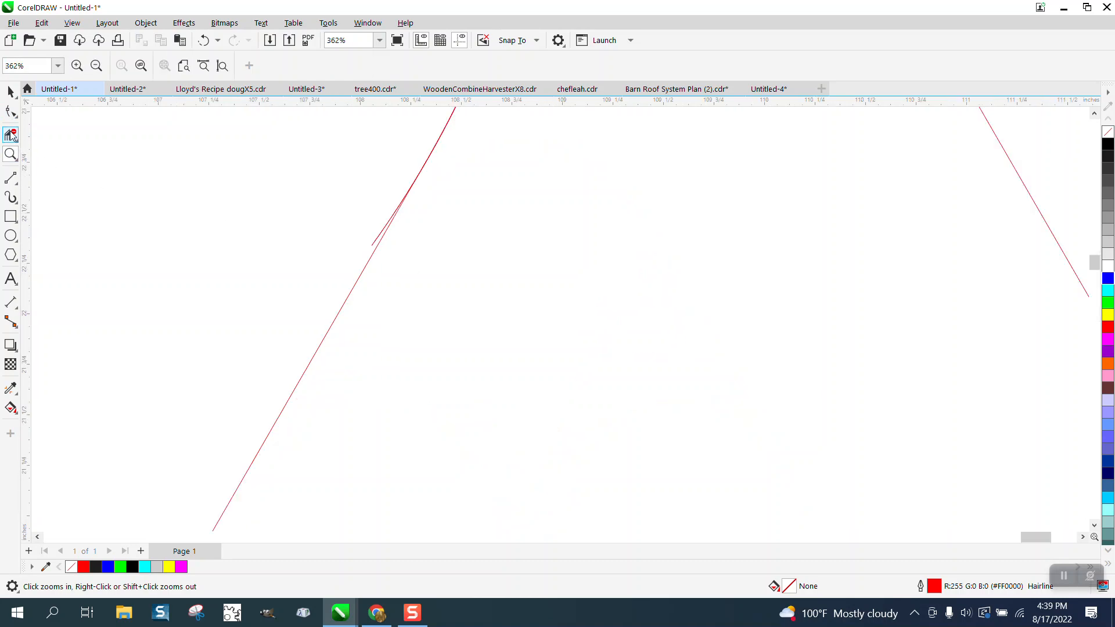
click(388, 222)
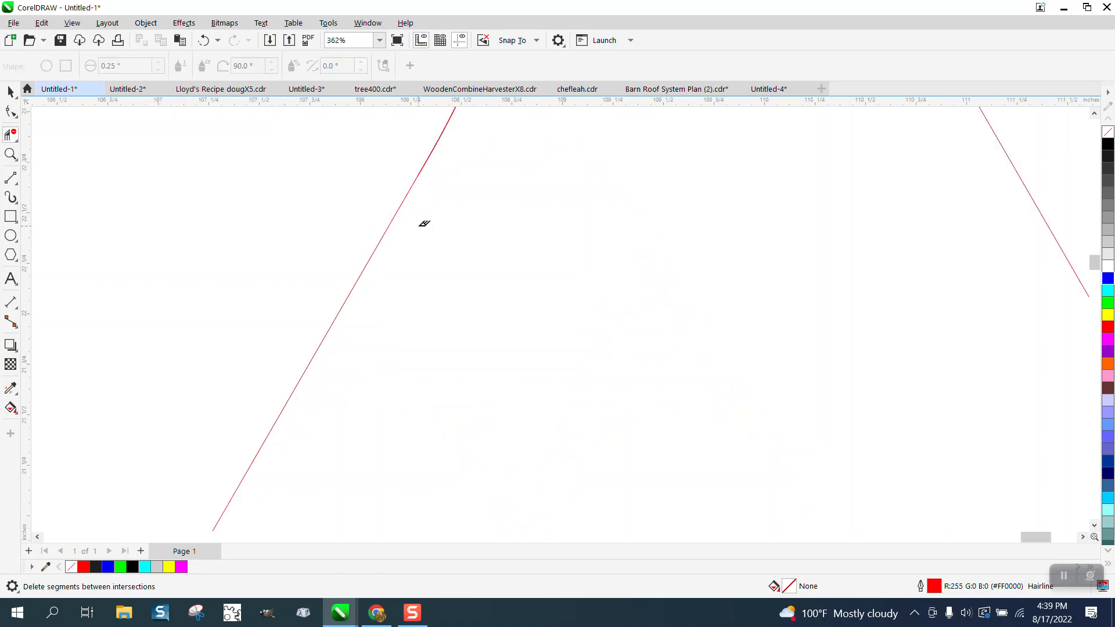
- Smart Fill the upper ribbon region of the red construction with black and no outline
scroll(423, 224, down, 10)
scroll(603, 232, down, 2)
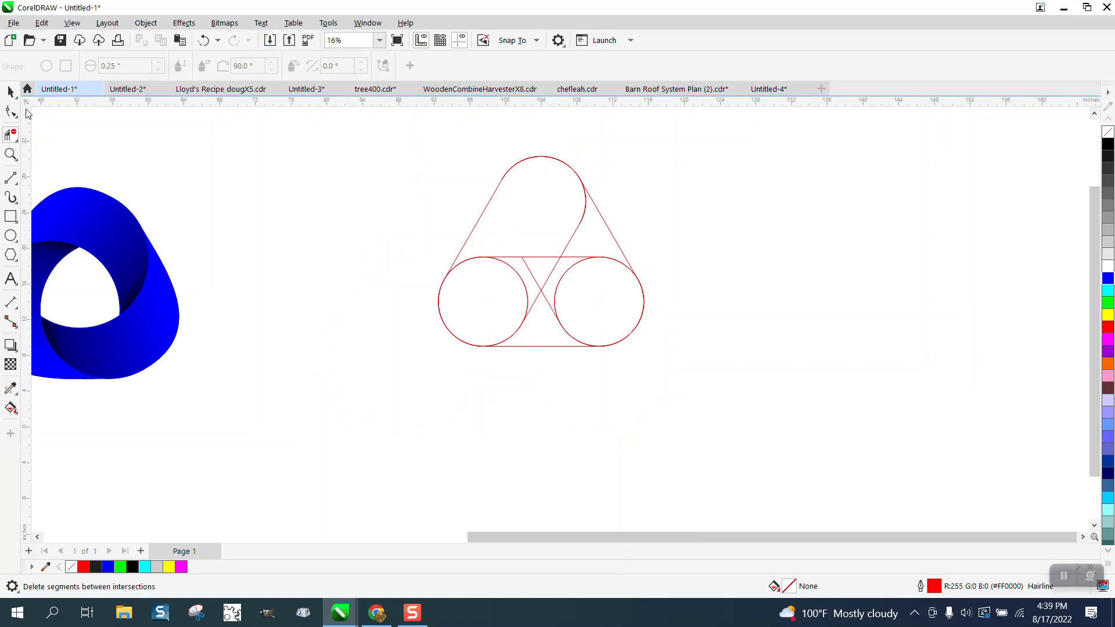
click(11, 91)
click(11, 408)
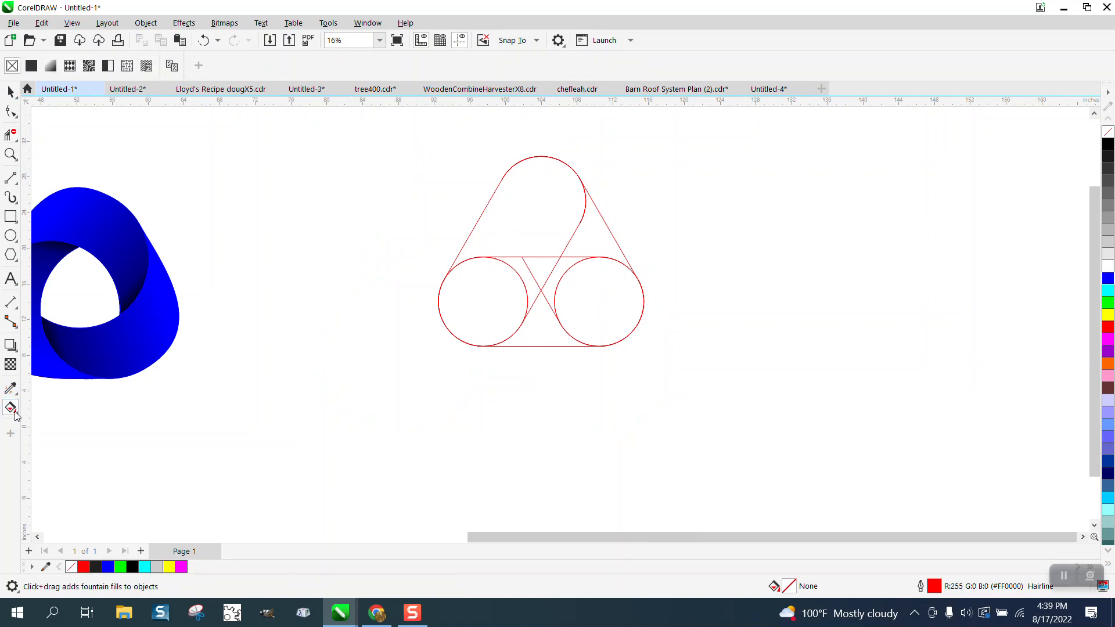
click(17, 414)
click(53, 423)
click(521, 211)
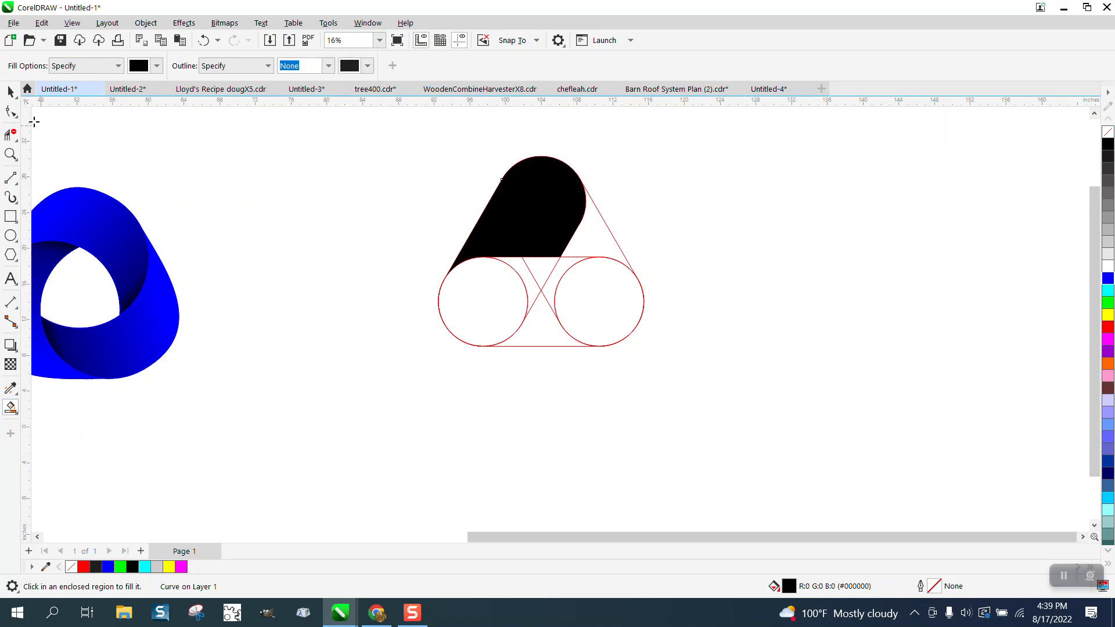
- Move the black ribbon piece straight across to X 129.105 in, clear of the red construction and level with its original position
click(10, 91)
drag(513, 216, 772, 225)
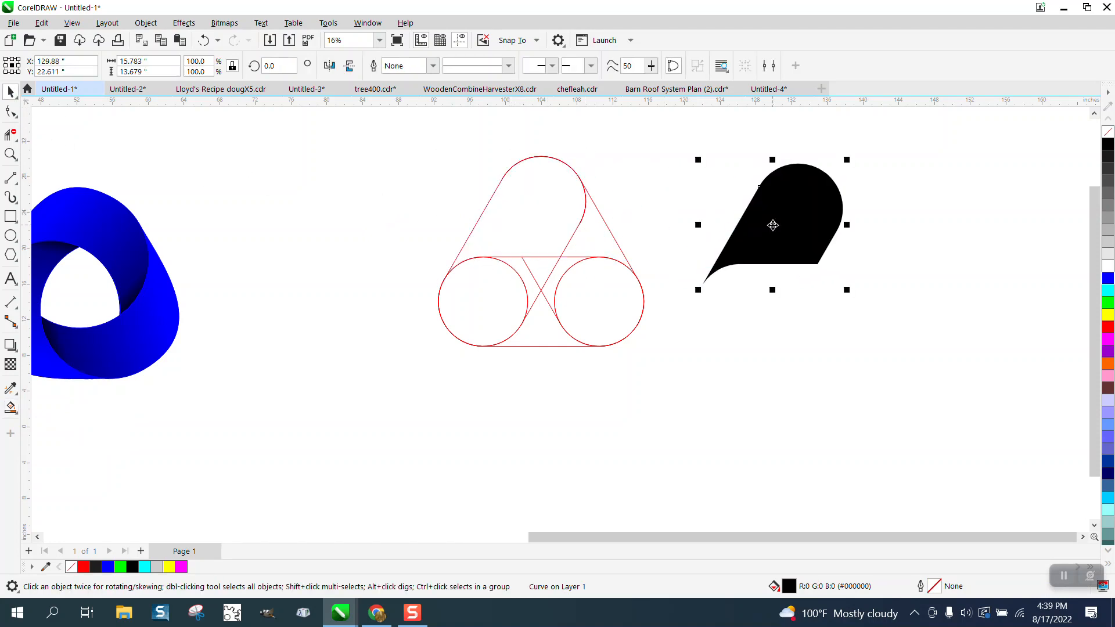
click(204, 40)
click(211, 40)
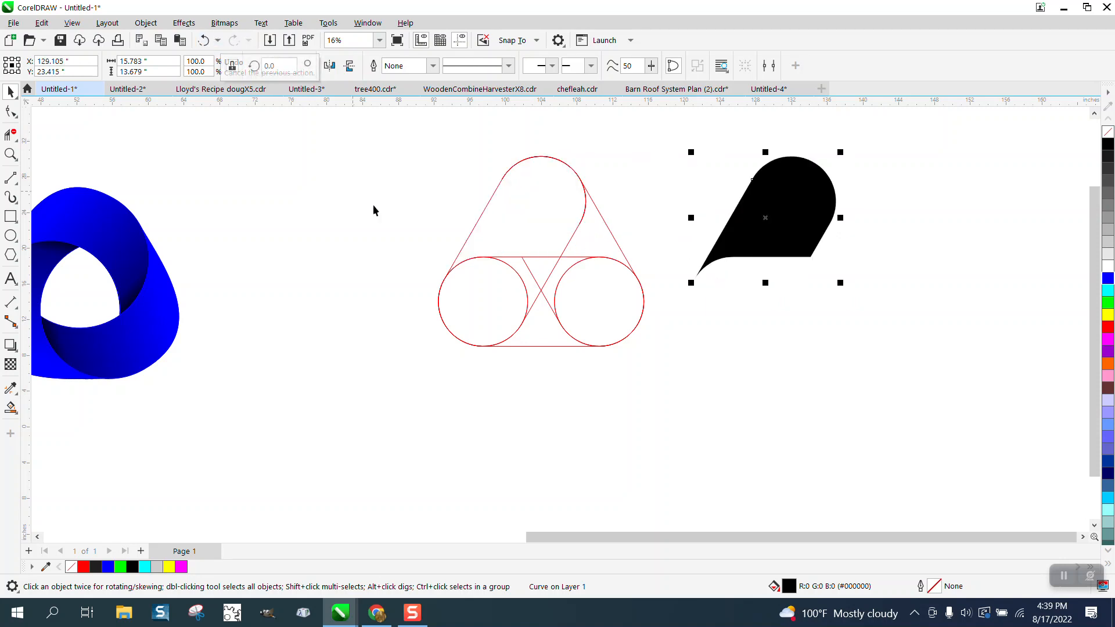
- Smart Fill the small central triangle with black and move it across to X 132 in, directly beneath the black ribbon piece
click(12, 405)
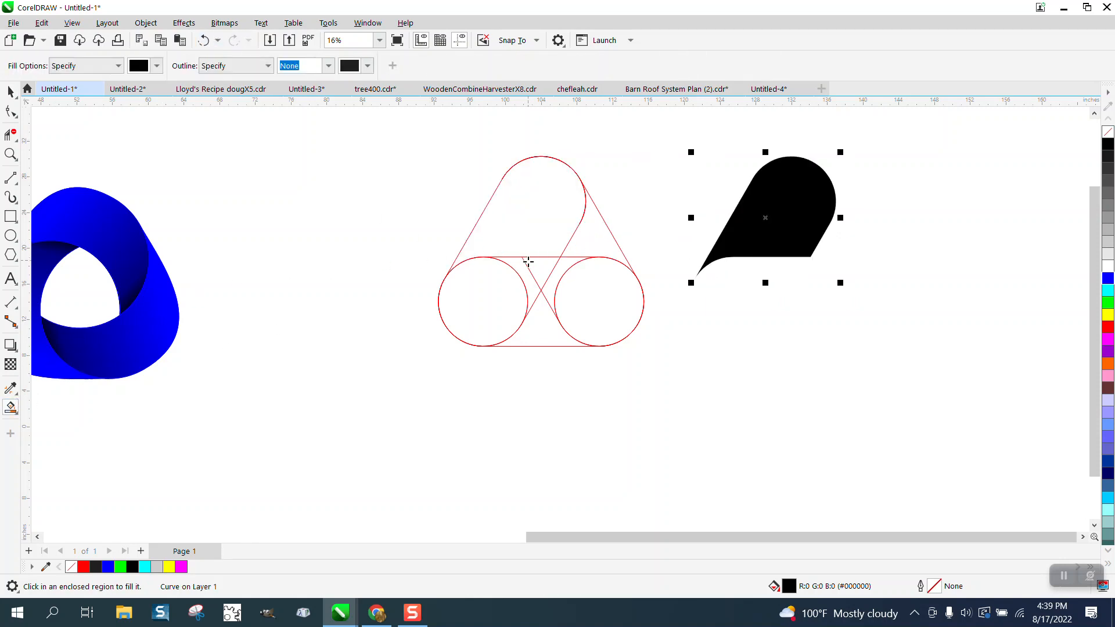
click(527, 261)
key(shift+Right)
key(shift+Right)
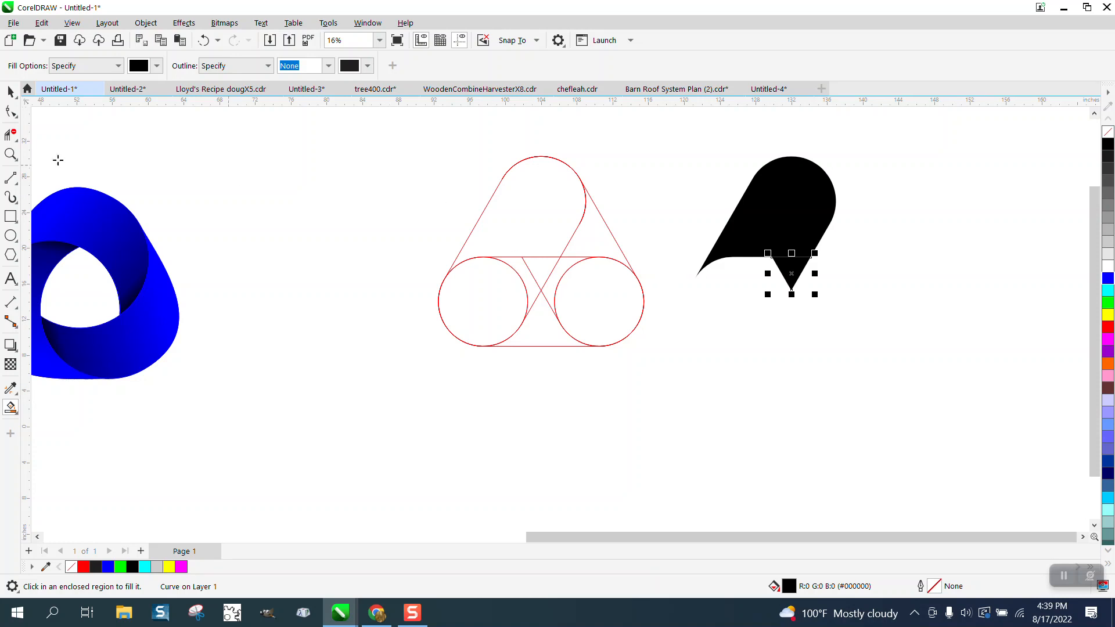
- Move the entire red construction straight down to Y -8.371 in
click(11, 91)
drag(431, 144, 664, 363)
key(shift+Down)
key(shift+Down)
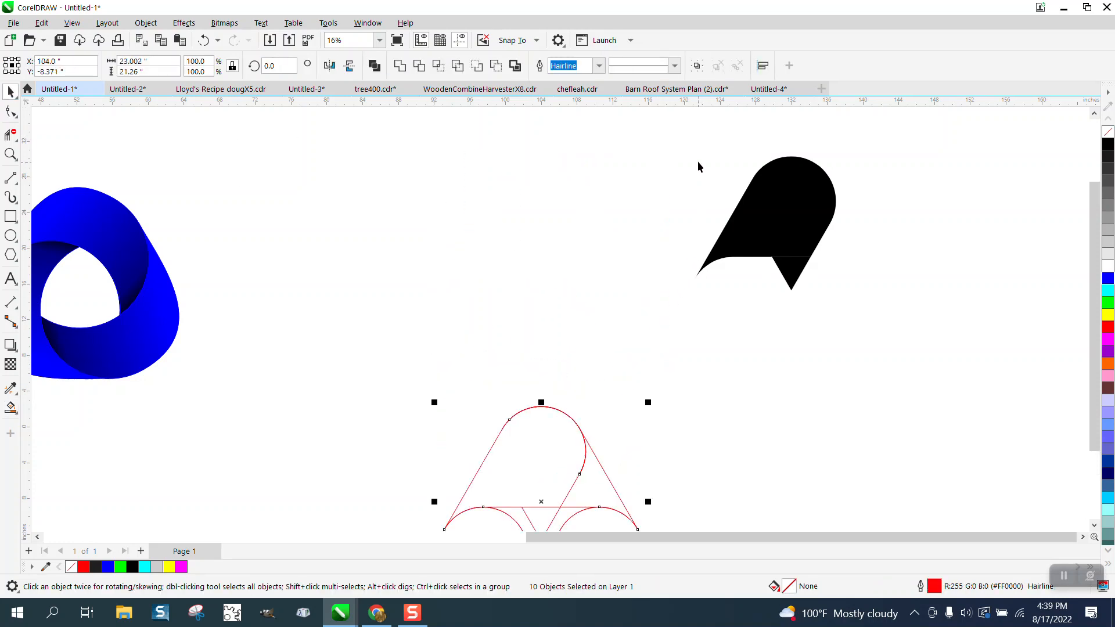
- Remove the small triangle's fill and give it a black hairline outline
click(794, 271)
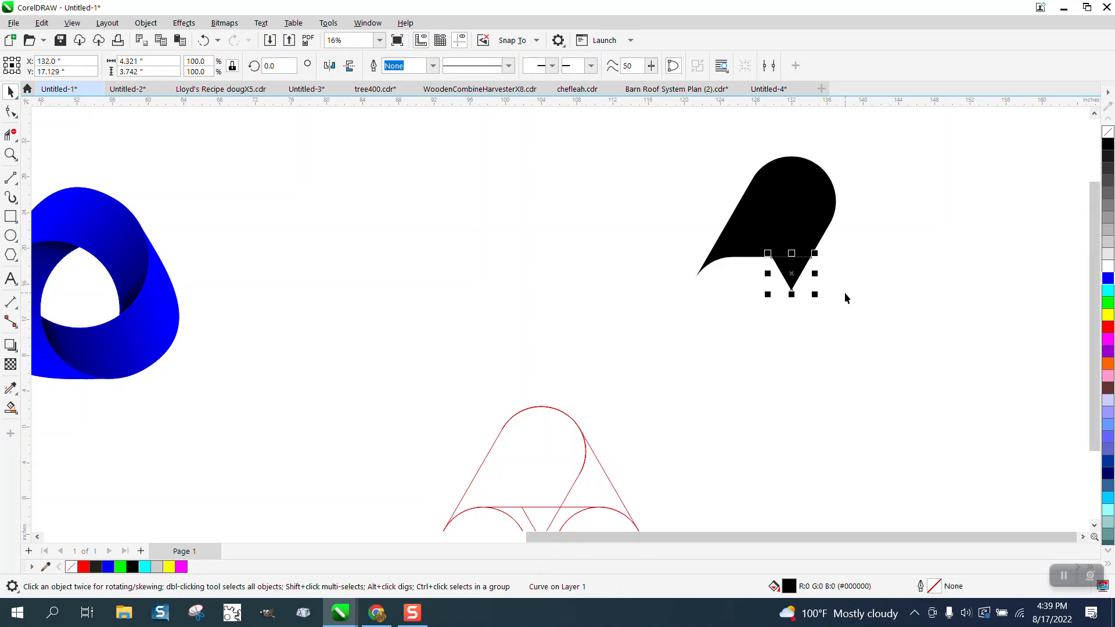
click(1107, 132)
right_click(1107, 144)
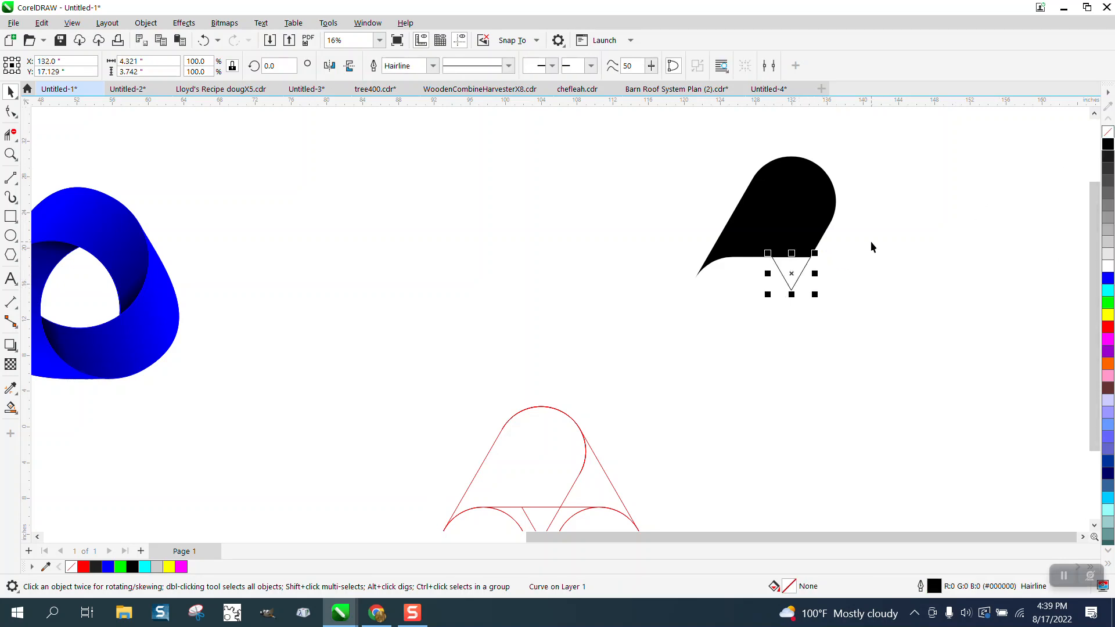
- Place the black ribbon piece's rotation center at the center of the small triangle
click(11, 154)
drag(683, 160, 949, 369)
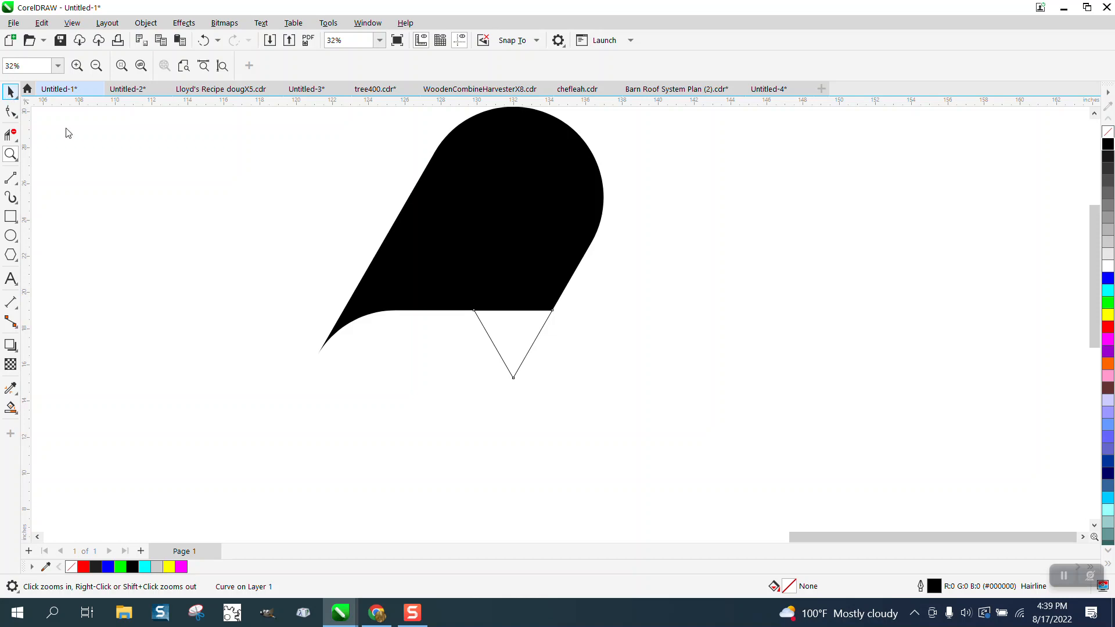
key(space)
click(496, 238)
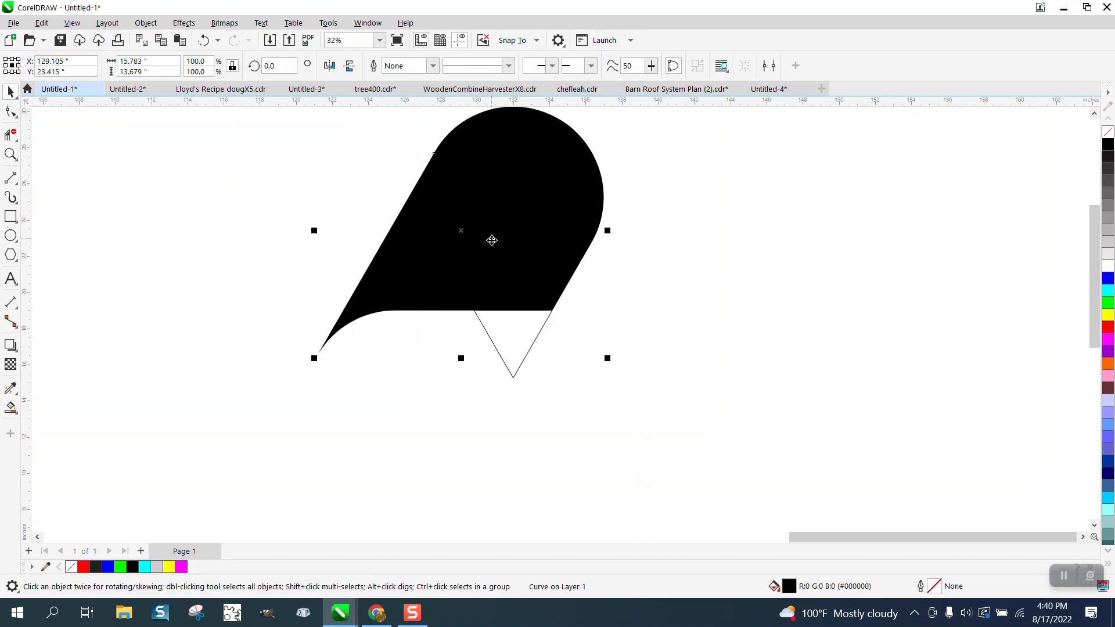
drag(492, 240, 486, 240)
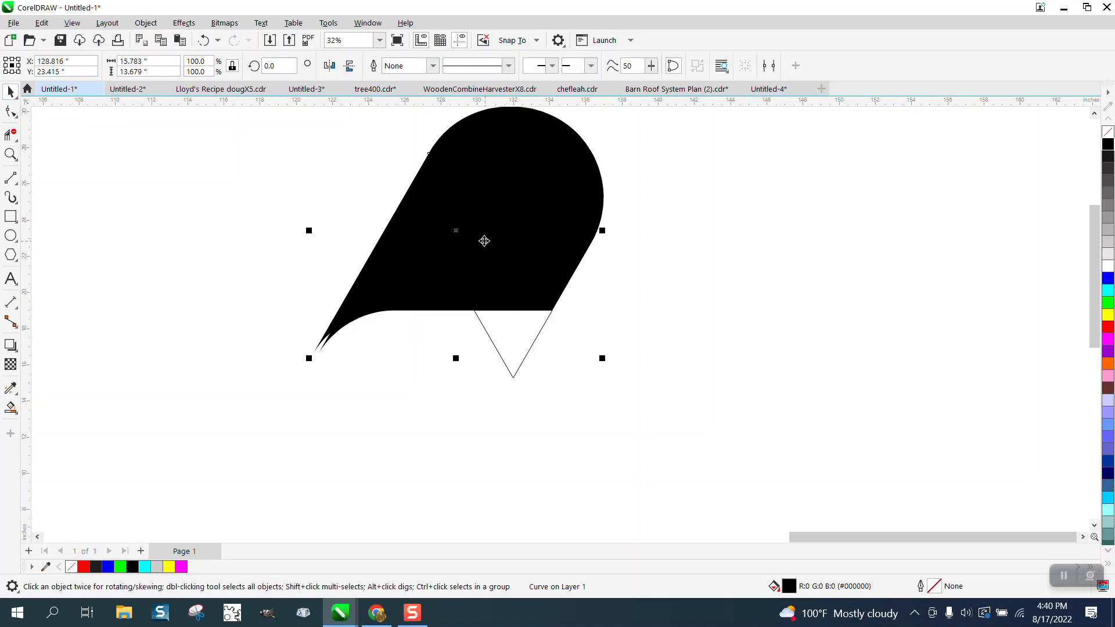
click(204, 40)
click(458, 229)
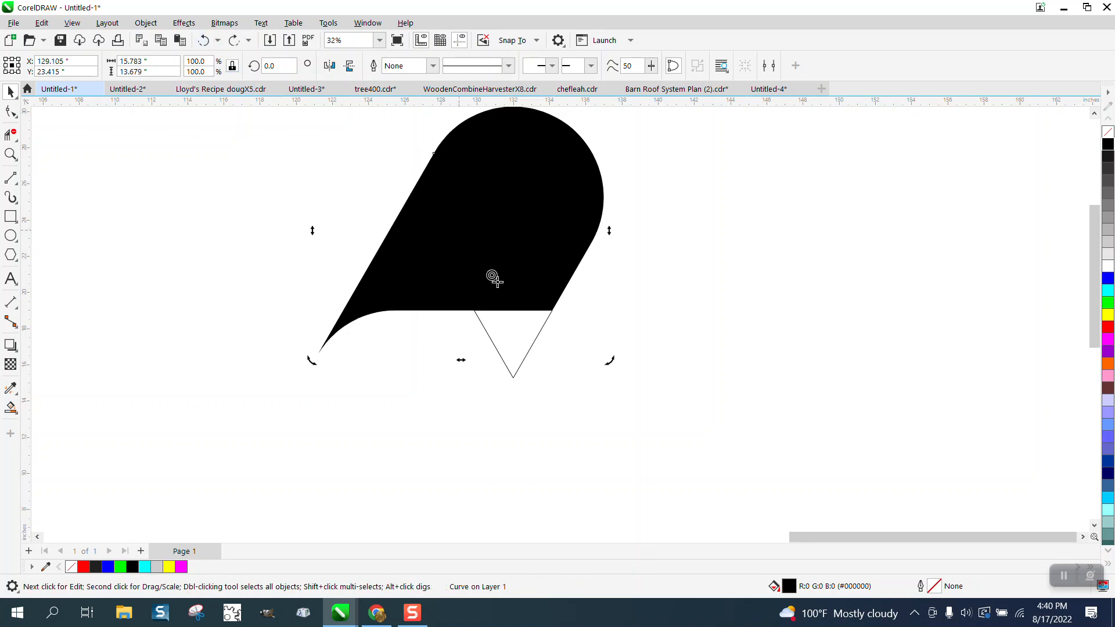
mouse_move(493, 276)
mouse_down()
mouse_move(518, 323)
mouse_move(513, 344)
mouse_up()
- Rotate a copy of the ribbon piece around the triangle's center and set its rotation to 120°
scroll(599, 257, down, 3)
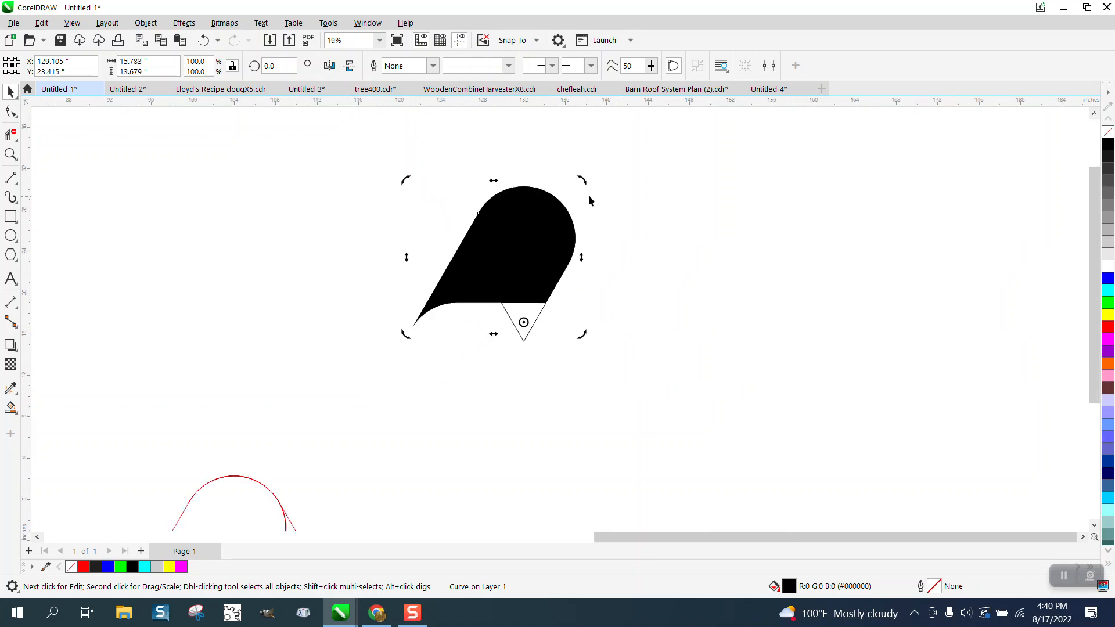
drag(586, 181, 352, 356)
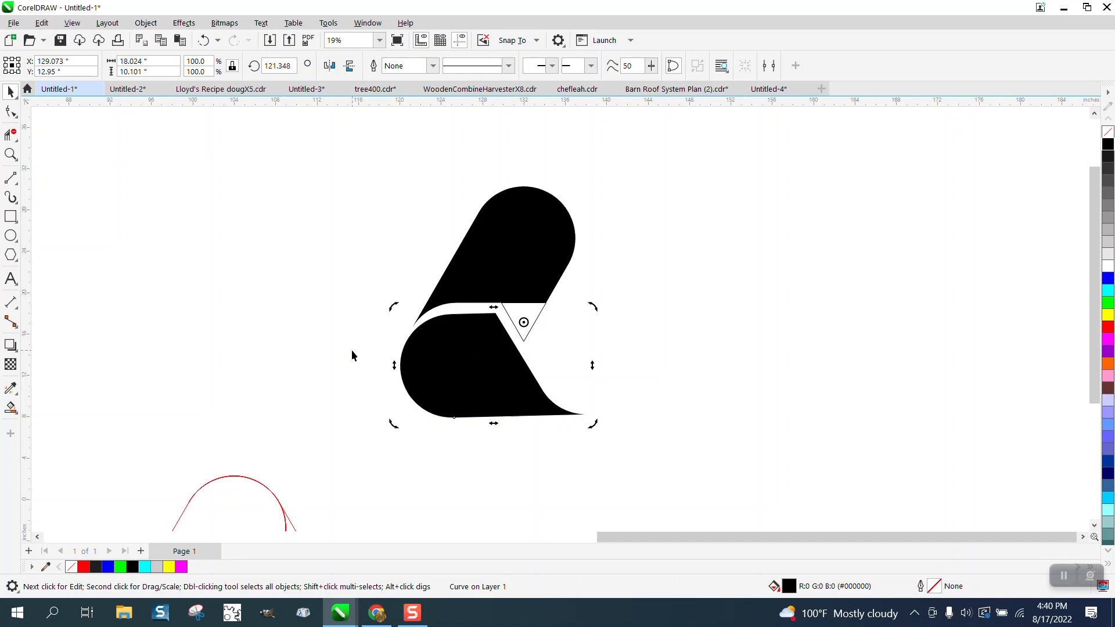
drag(292, 65, 244, 76)
text(120)
key(Return)
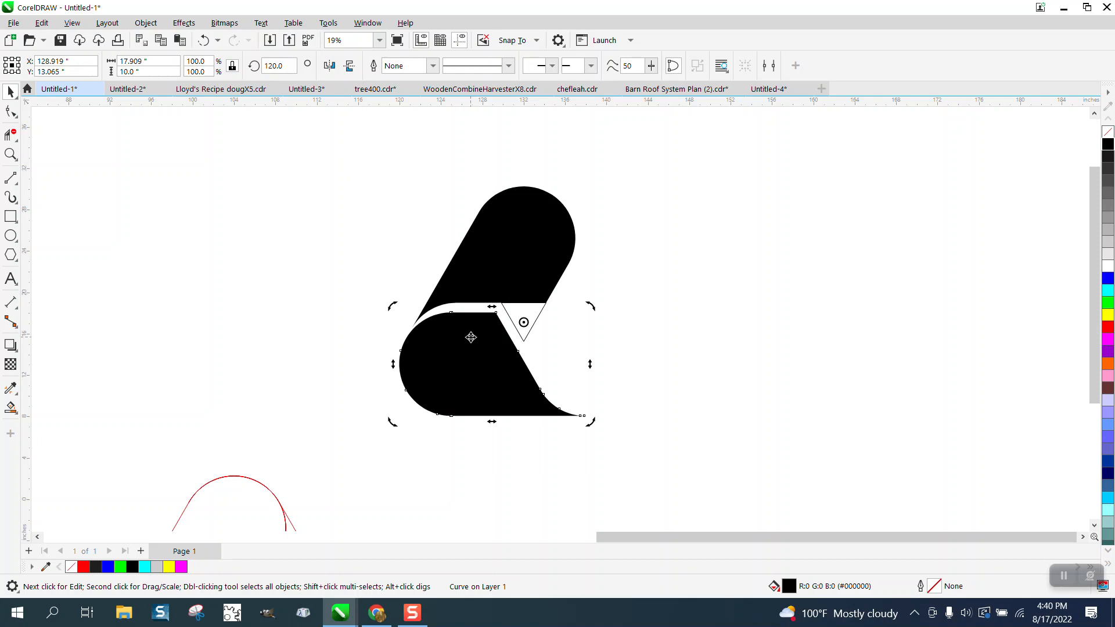
key(ctrl+d)
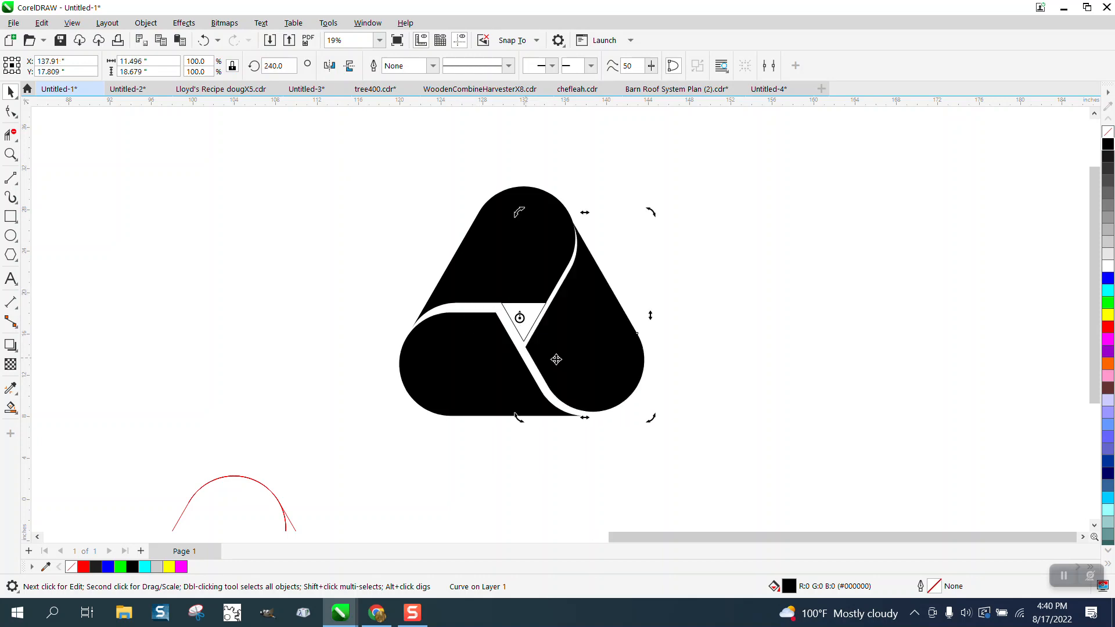
click(610, 368)
key(Delete)
- Create a third ribbon piece from the rotated copy with its rotation set to 240° about the same center
click(482, 349)
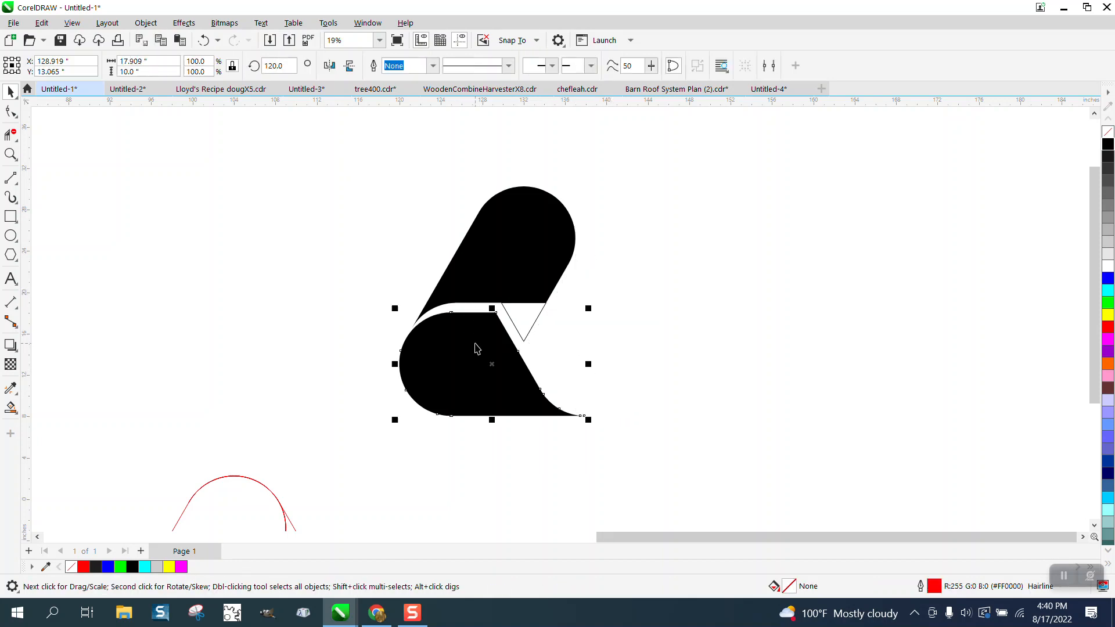
click(484, 348)
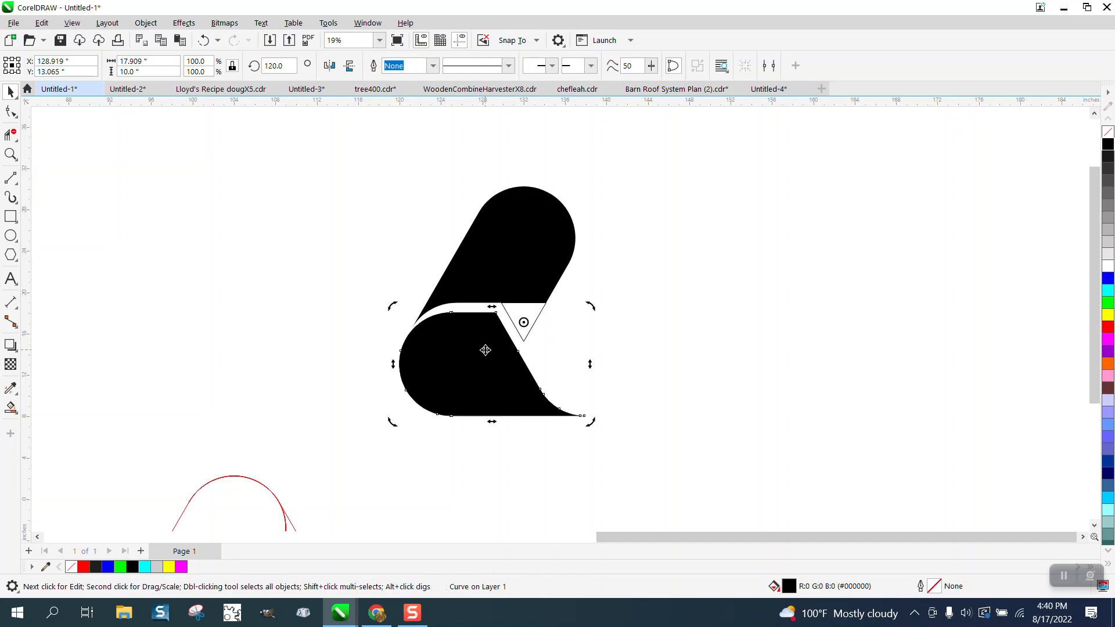
double_click(280, 66)
text(240)
key(Return)
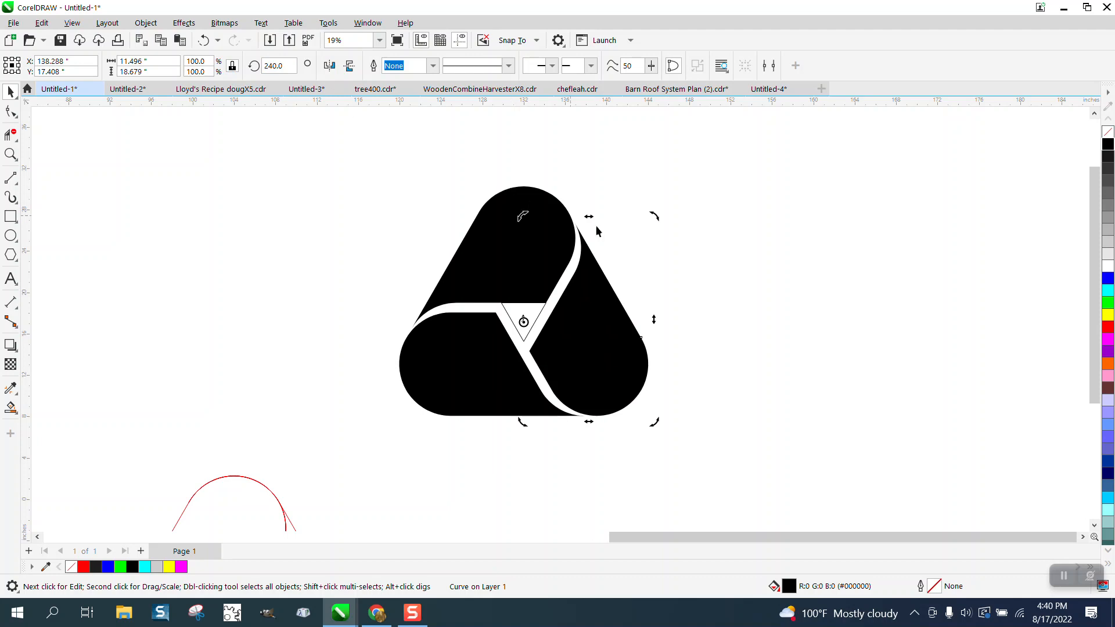
- Delete the small outlined triangle at the center of the three black ribbon pieces
click(655, 249)
click(524, 325)
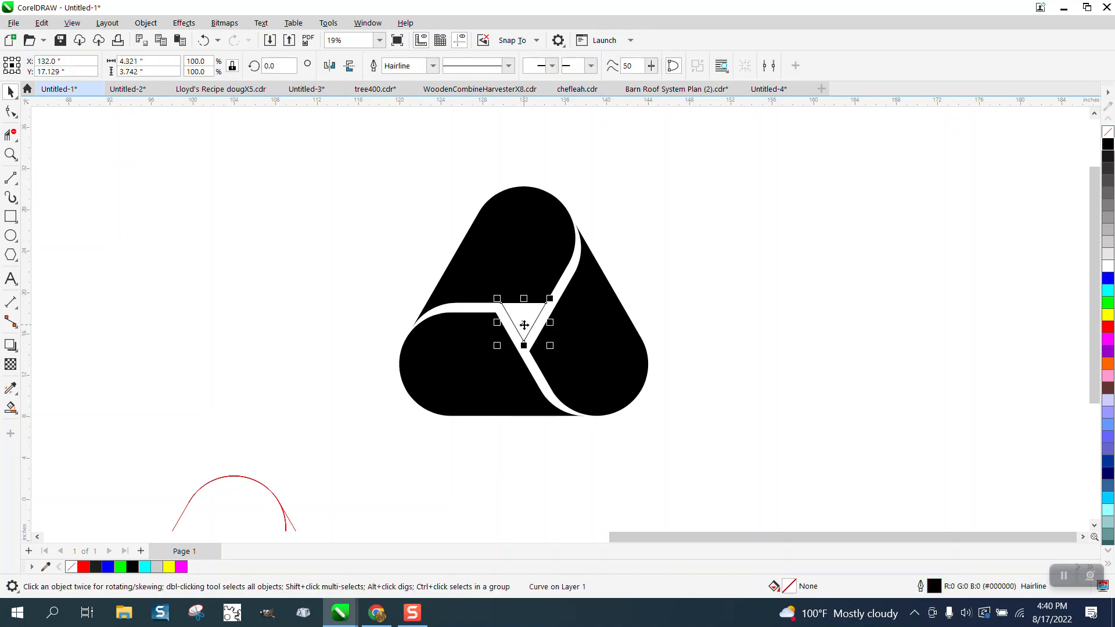
key(Delete)
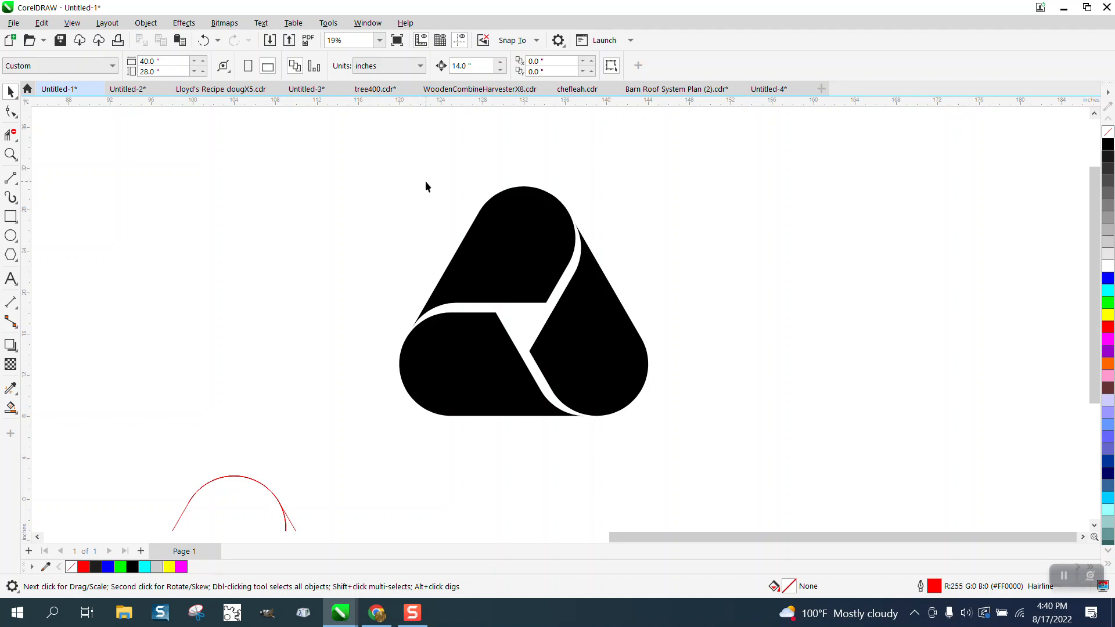
- View the blue gradient ribbon triangle on the page and the rounded version beside it up close
scroll(722, 340, down, 4)
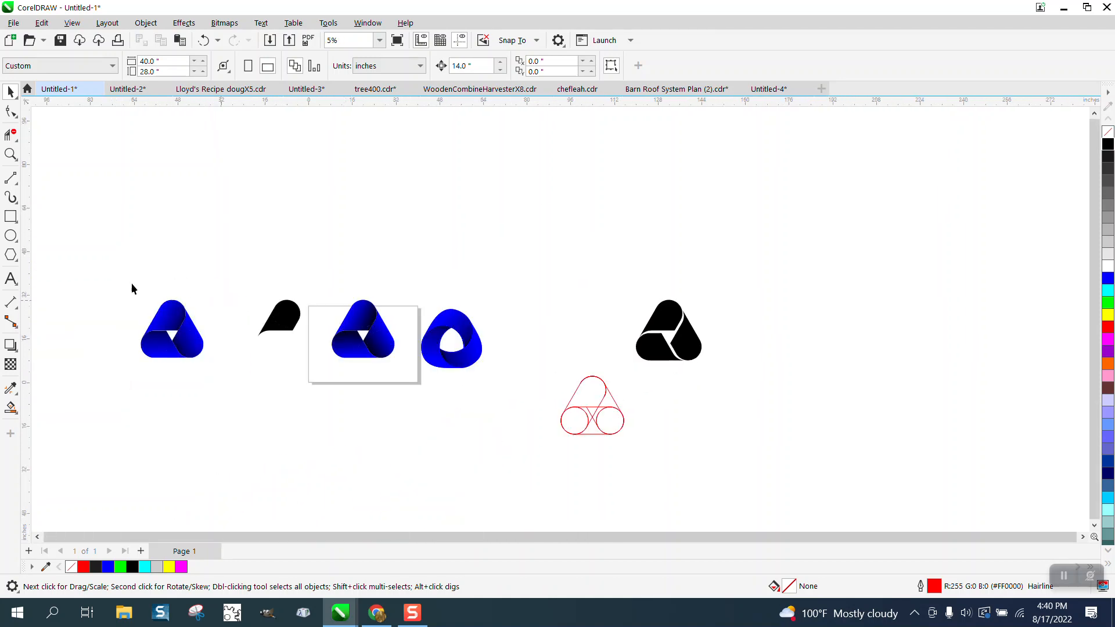
click(11, 154)
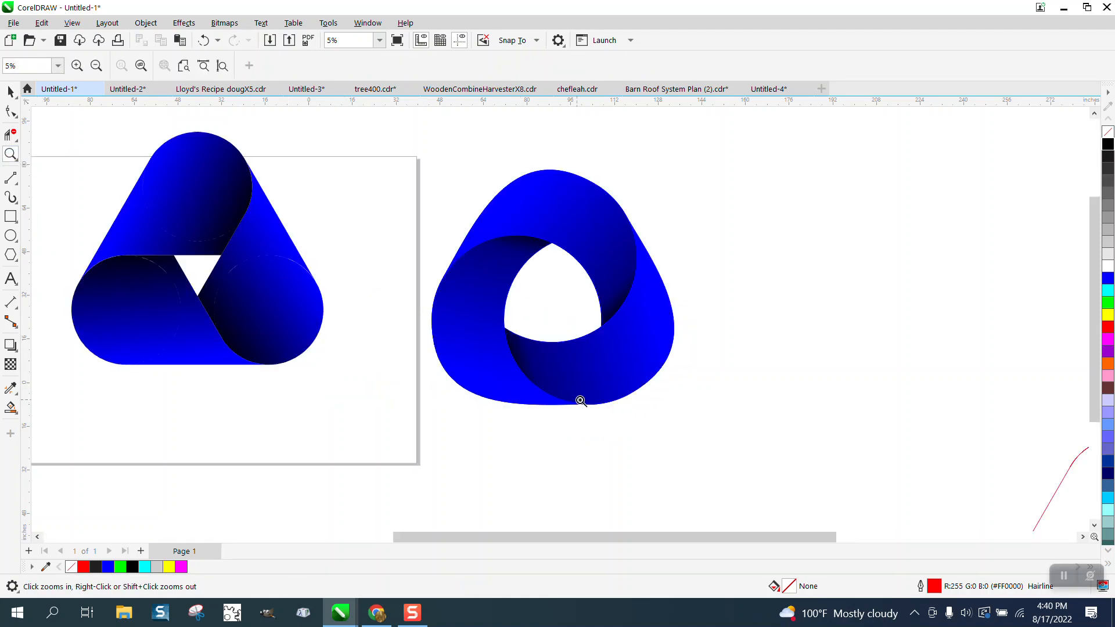
click(376, 344)
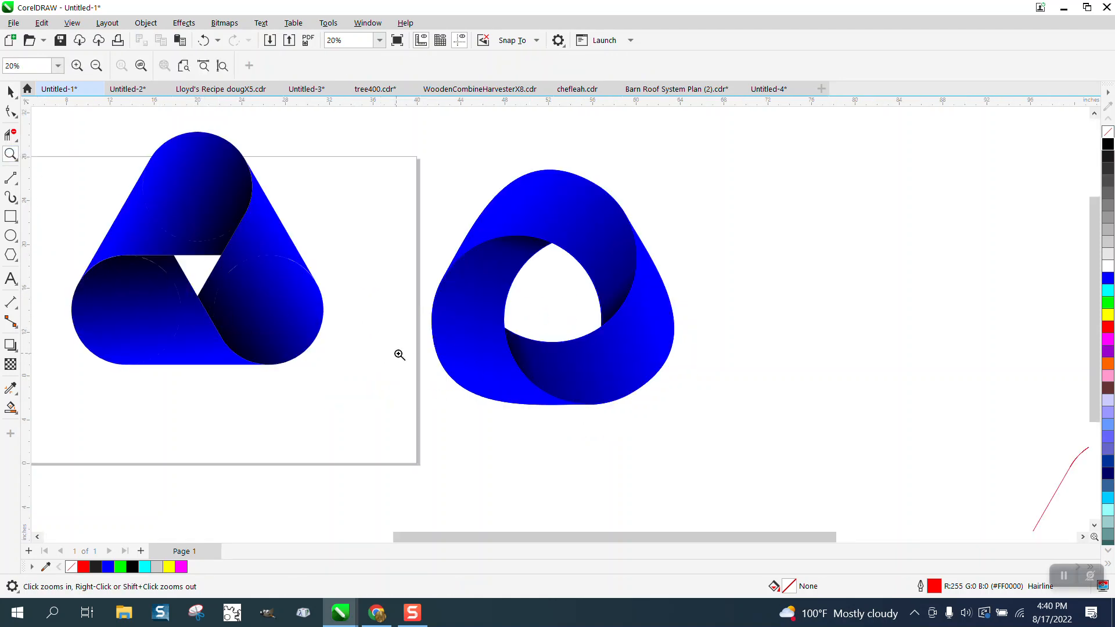